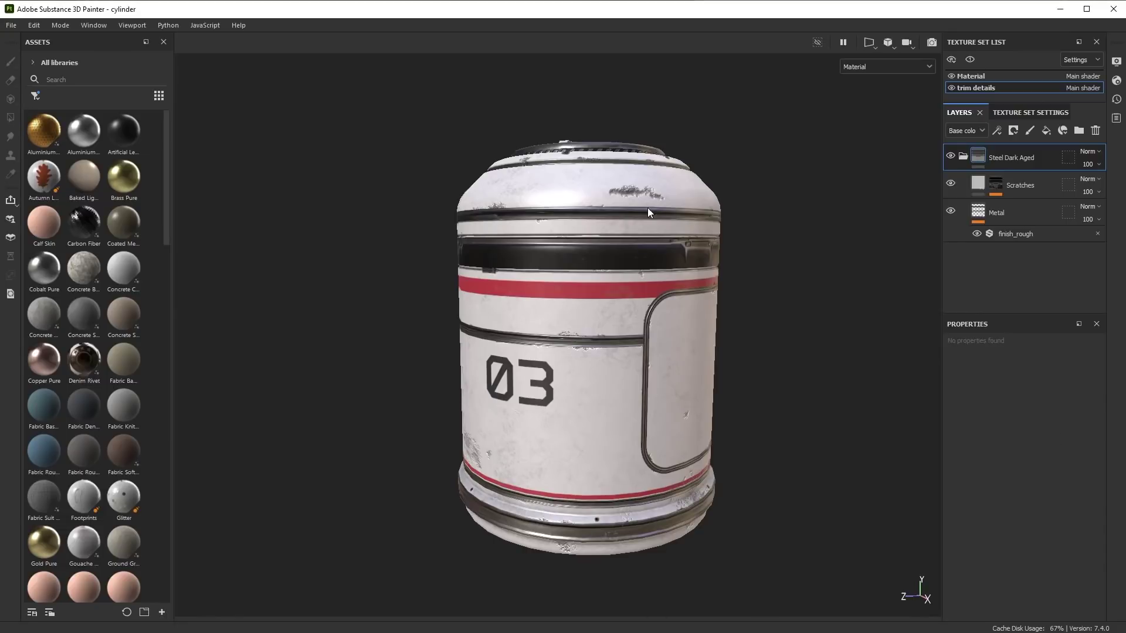
Toggle the trim details off and back on, then orbit to inspect the trim band.
{"action": "scroll", "coordinate": [586, 265], "scroll_direction": "up", "scroll_amount": 5}
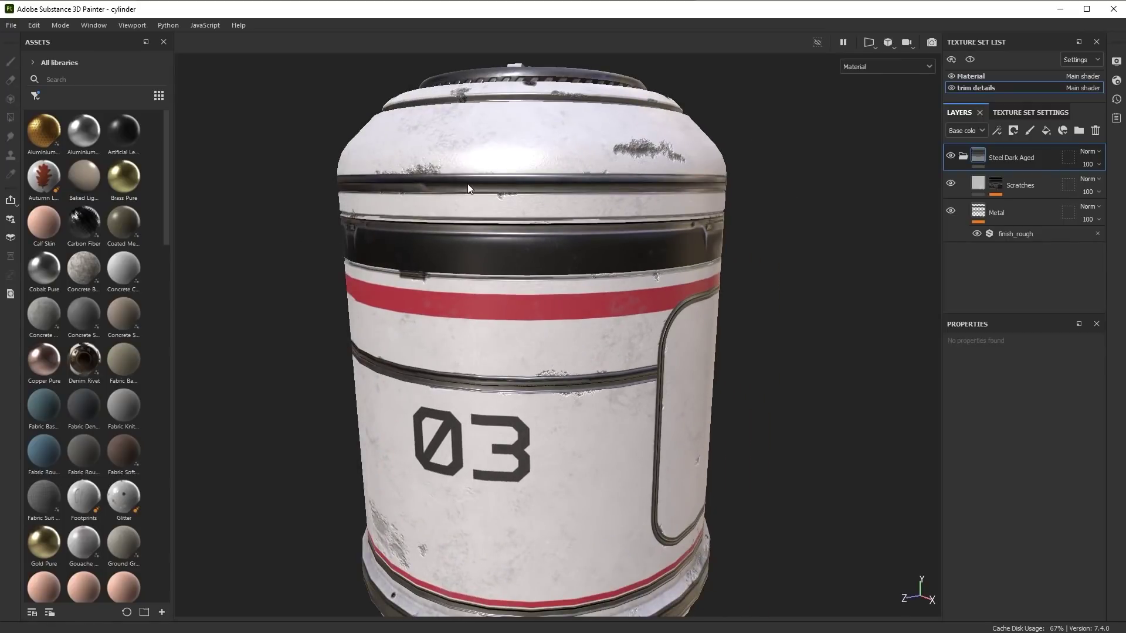
{"action": "left_click", "coordinate": [684, 277]}
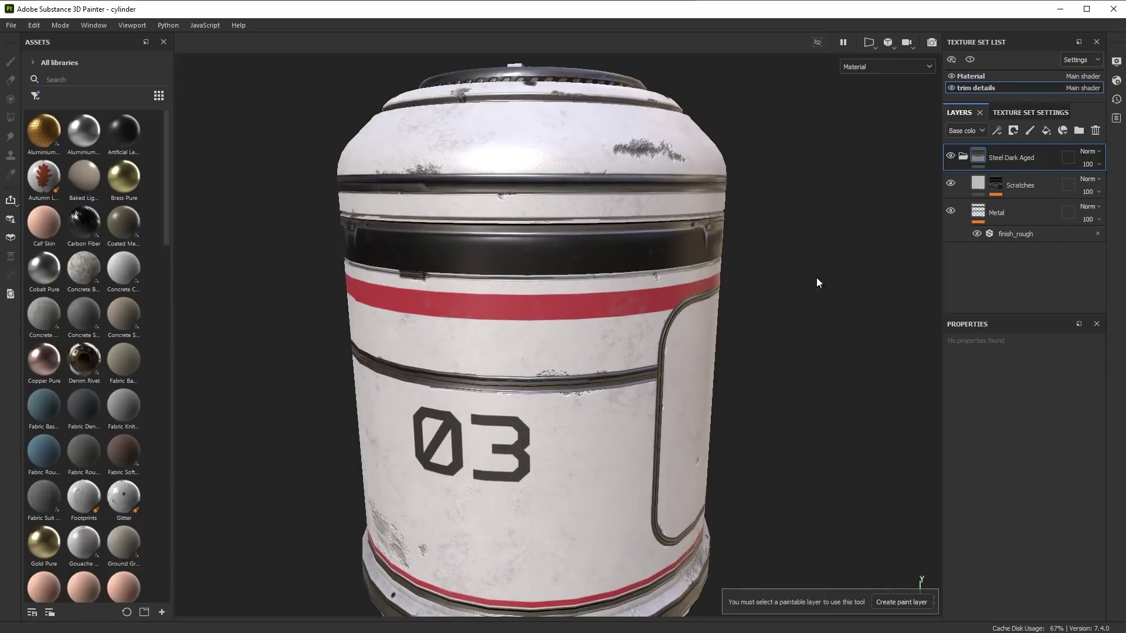
{"action": "scroll", "coordinate": [583, 302], "scroll_direction": "up", "scroll_amount": 10}
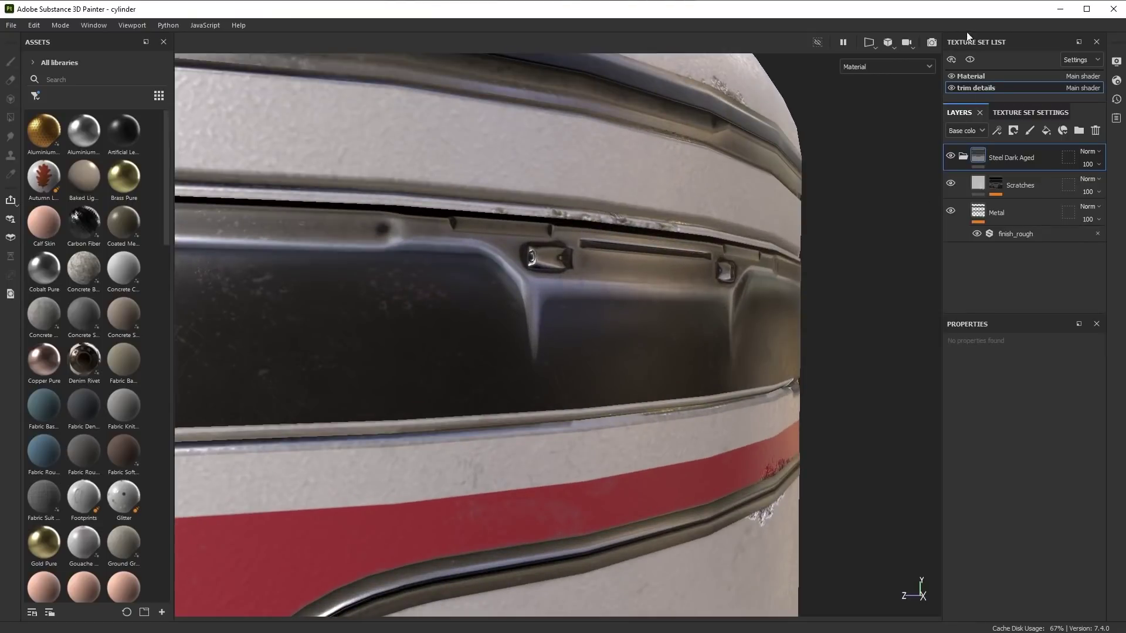
{"action": "left_click", "coordinate": [950, 88]}
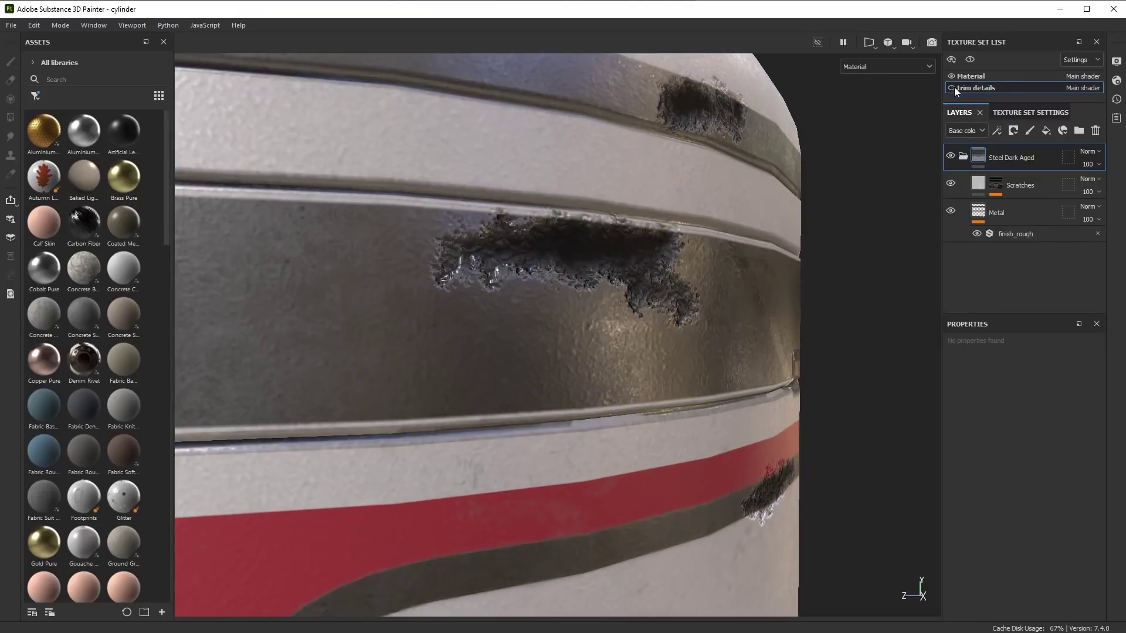
{"action": "left_click", "coordinate": [955, 87]}
{"action": "left_click_drag", "start_coordinate": [698, 221], "coordinate": [652, 223], "text": "alt"}
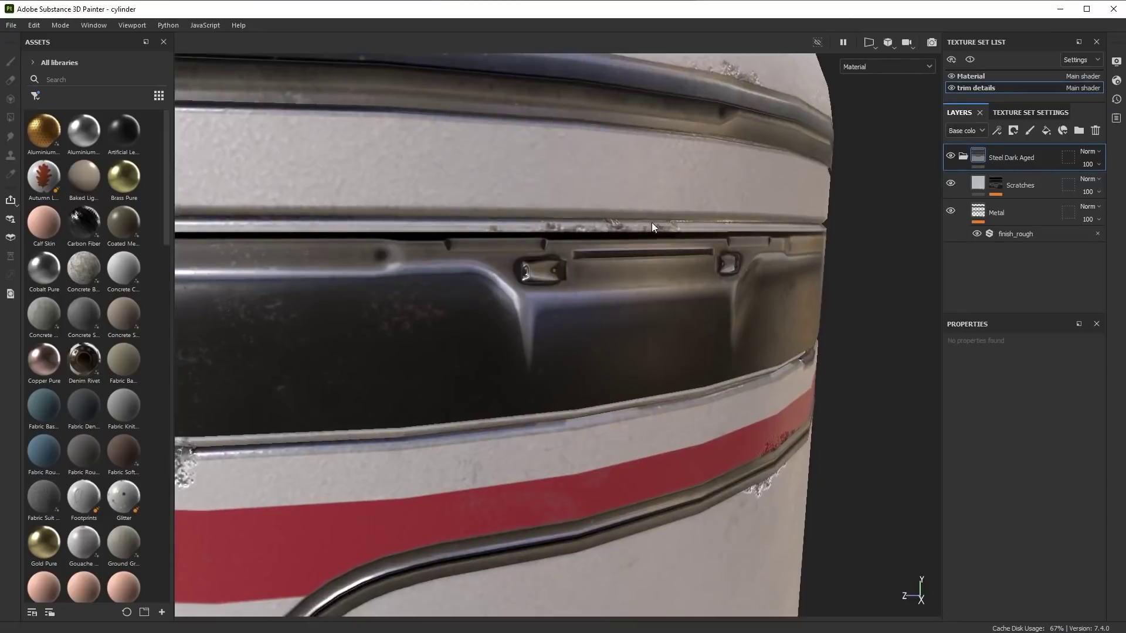
{"action": "middle_click_drag", "start_coordinate": [652, 223], "coordinate": [702, 338], "text": "alt"}
{"action": "right_click_drag", "start_coordinate": [702, 338], "coordinate": [697, 266], "text": "alt"}
{"action": "left_click_drag", "start_coordinate": [696, 266], "coordinate": [673, 296], "text": "alt"}
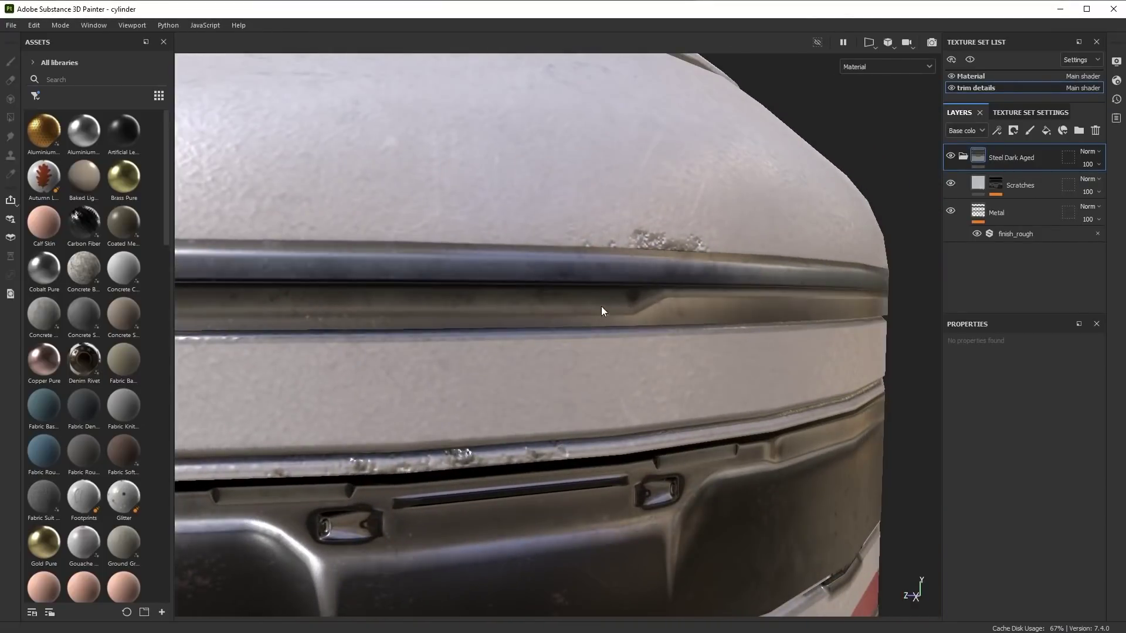
{"action": "left_click_drag", "start_coordinate": [602, 311], "coordinate": [798, 227], "text": "alt"}
Hide and reshow the trim details to compare the surface, viewing the band's lower part.
{"action": "left_click", "coordinate": [951, 87]}
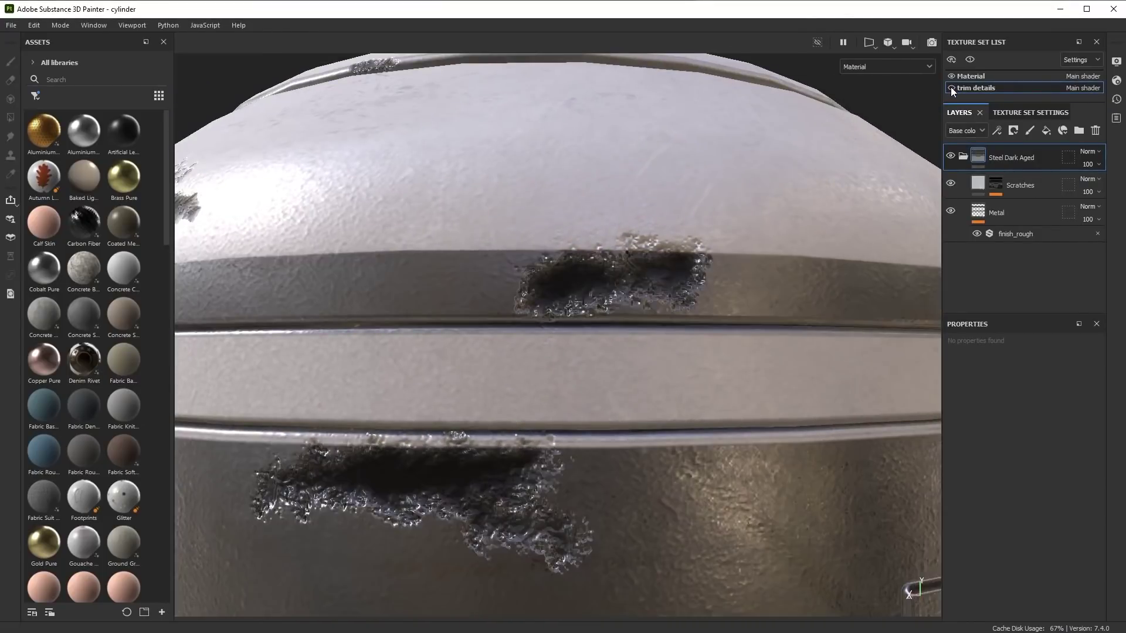
{"action": "left_click", "coordinate": [951, 87]}
{"action": "scroll", "coordinate": [646, 295], "scroll_direction": "down", "scroll_amount": 3}
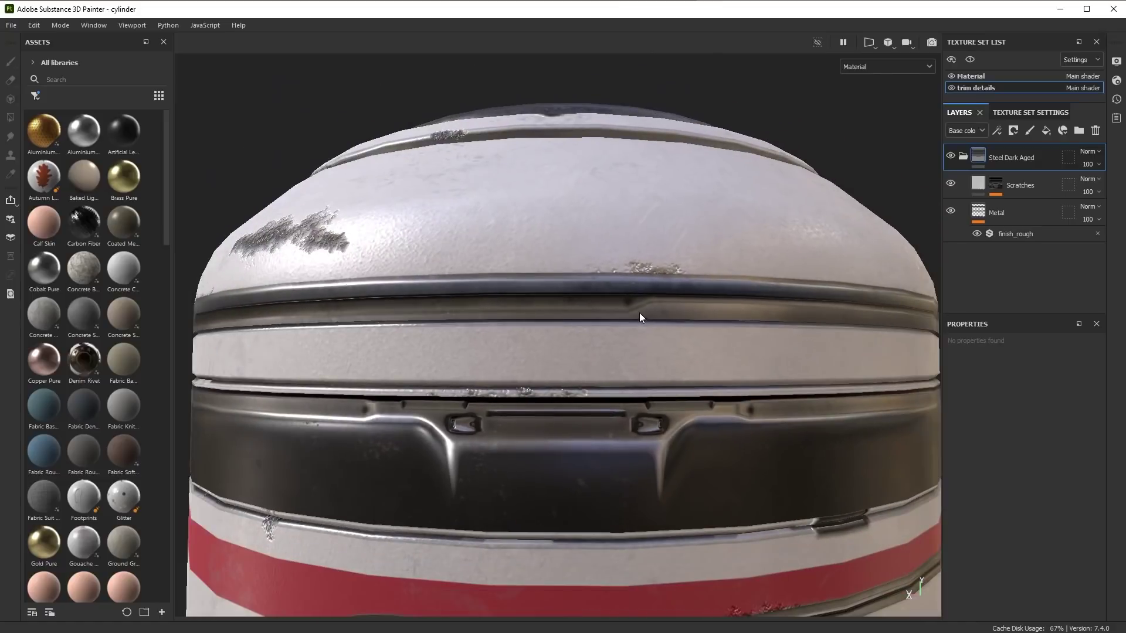
{"action": "scroll", "coordinate": [642, 311], "scroll_direction": "up", "scroll_amount": 2}
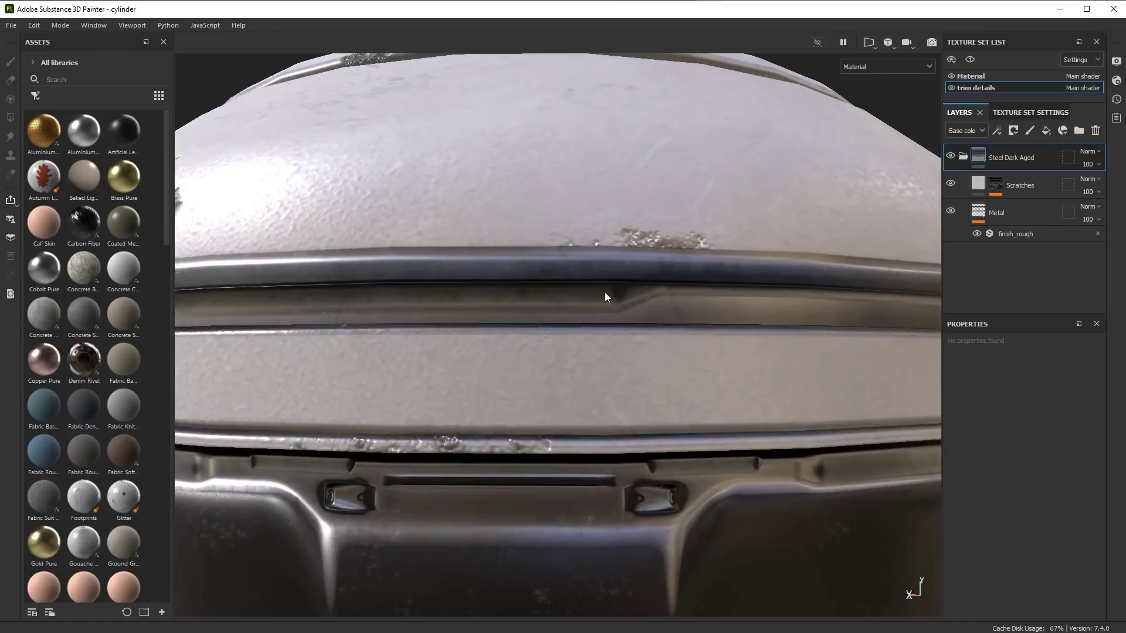
{"action": "left_click_drag", "start_coordinate": [603, 292], "coordinate": [583, 304], "text": "alt"}
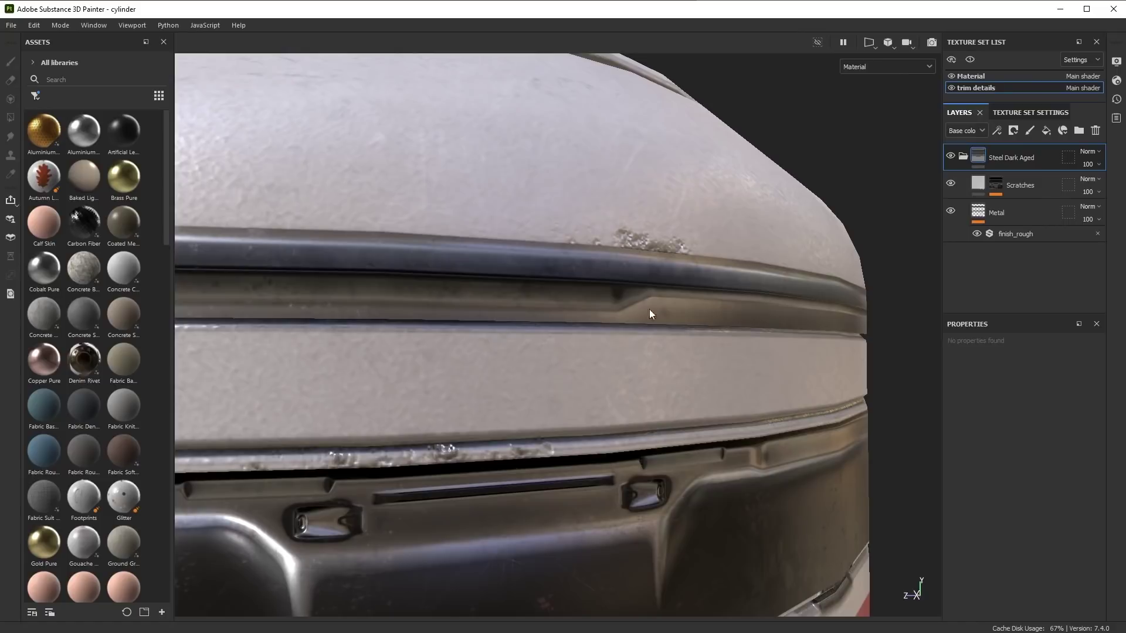
{"action": "left_click_drag", "start_coordinate": [635, 527], "coordinate": [552, 377], "text": "alt"}
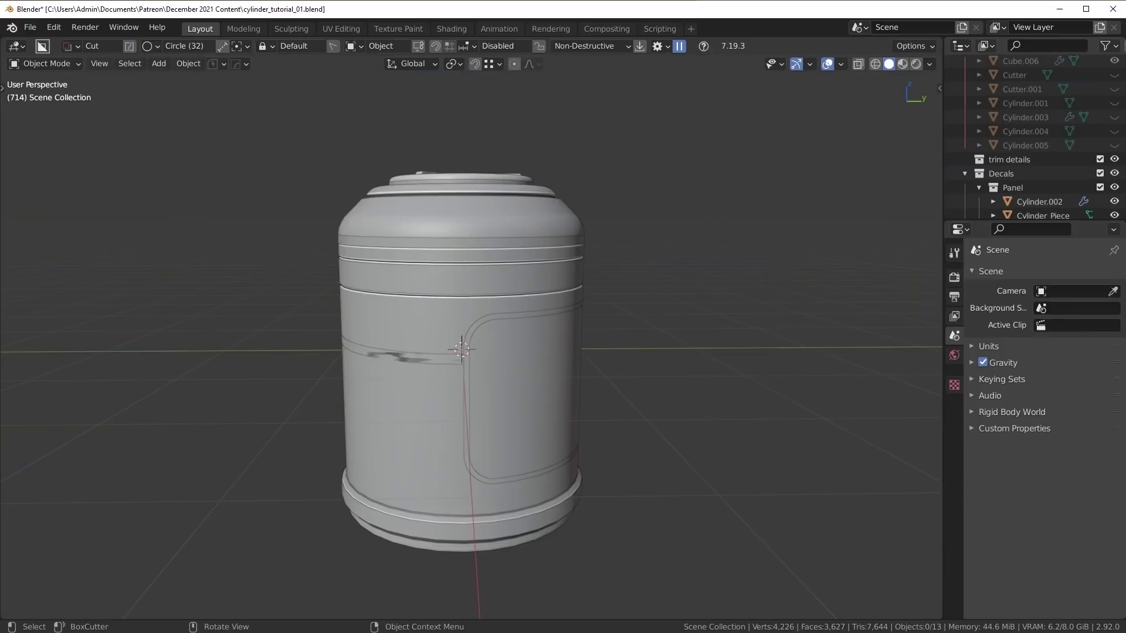
{"action": "scroll", "coordinate": [512, 318], "scroll_direction": "up", "scroll_amount": 5}
Isolate the Example Panels_001 outline object in Local View, inspect it, then restore the full cylinder.
{"action": "left_click", "coordinate": [501, 296]}
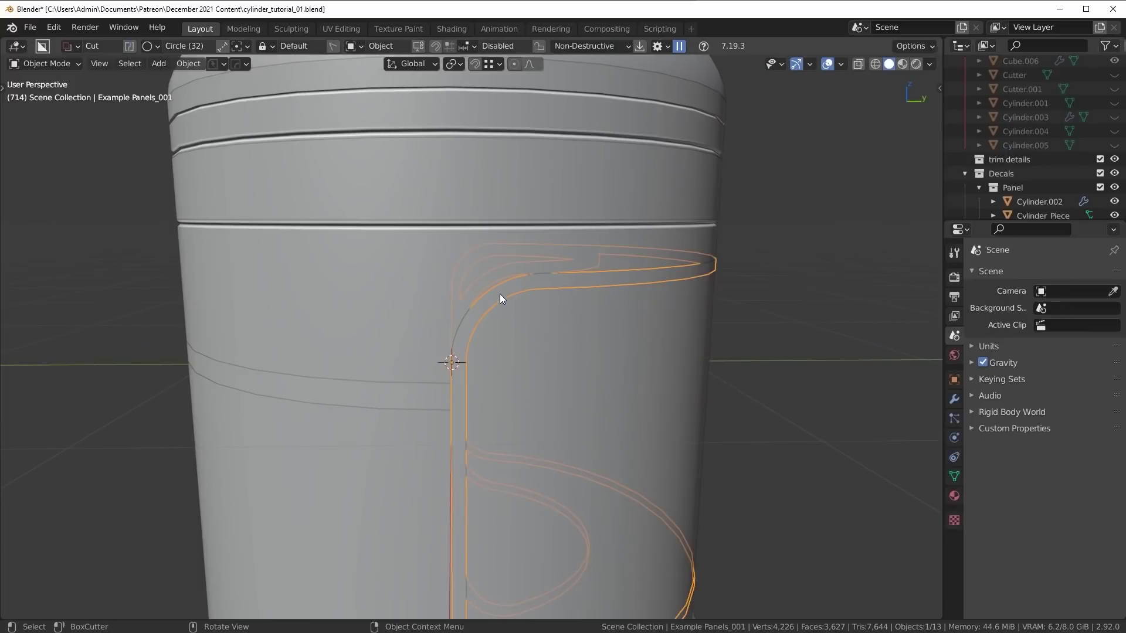
{"action": "key", "text": "KP_Divide"}
{"action": "middle_click_drag", "start_coordinate": [455, 329], "coordinate": [409, 339]}
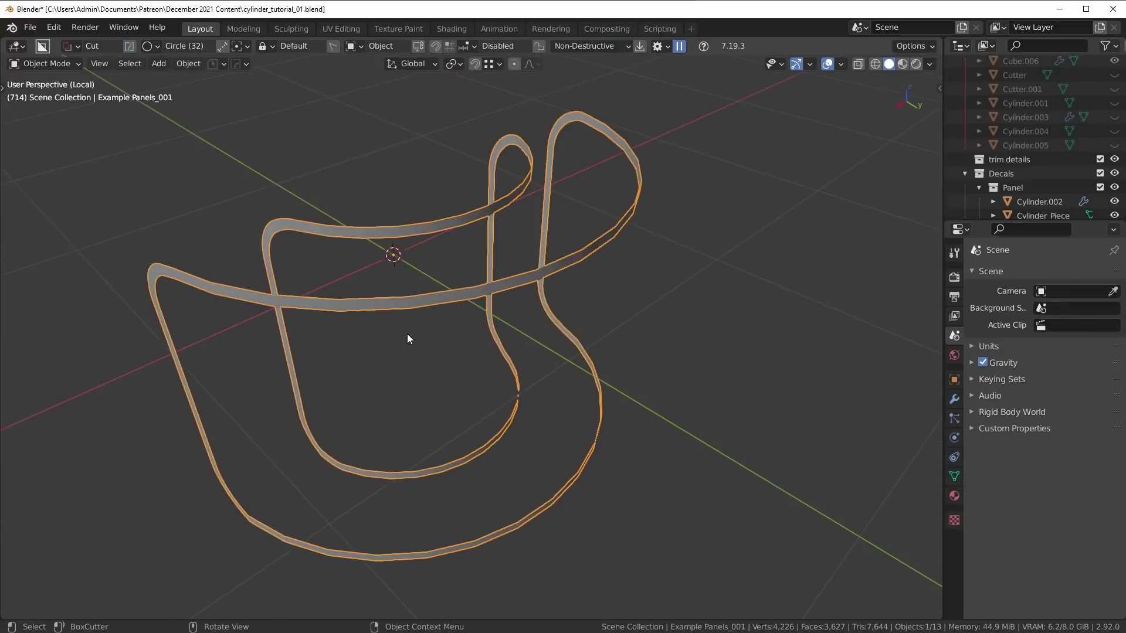
{"action": "middle_click_drag", "start_coordinate": [518, 175], "coordinate": [361, 381]}
{"action": "key", "text": "KP_Divide"}
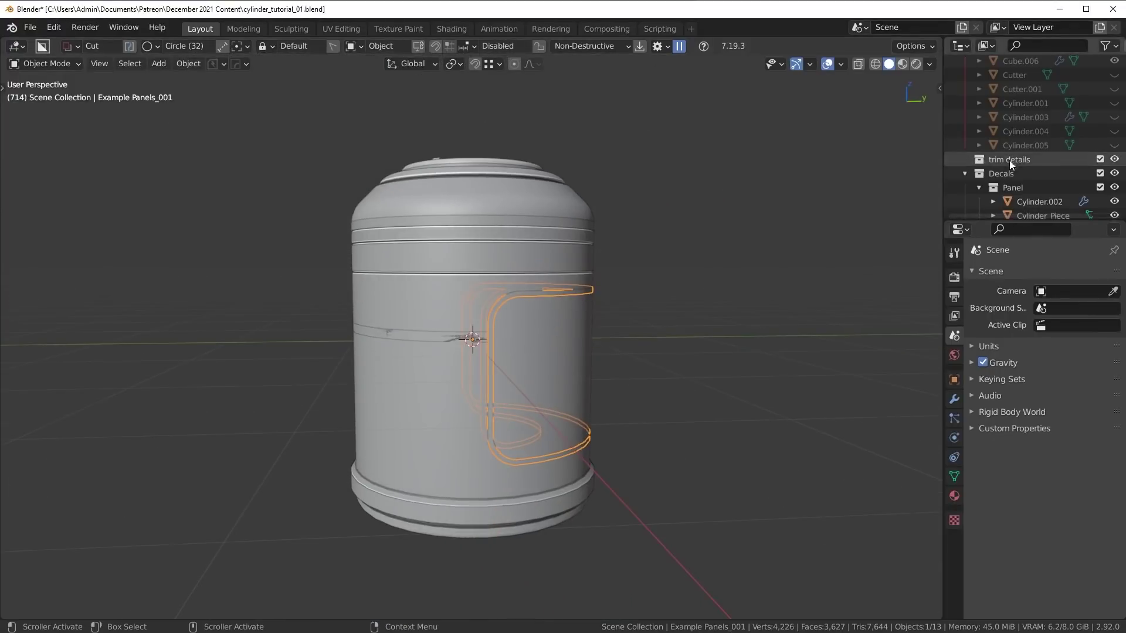
Select every Decals collection object, isolate them in Local View, and orbit around the strips.
{"action": "right_click", "coordinate": [1006, 174]}
{"action": "left_click", "coordinate": [924, 274]}
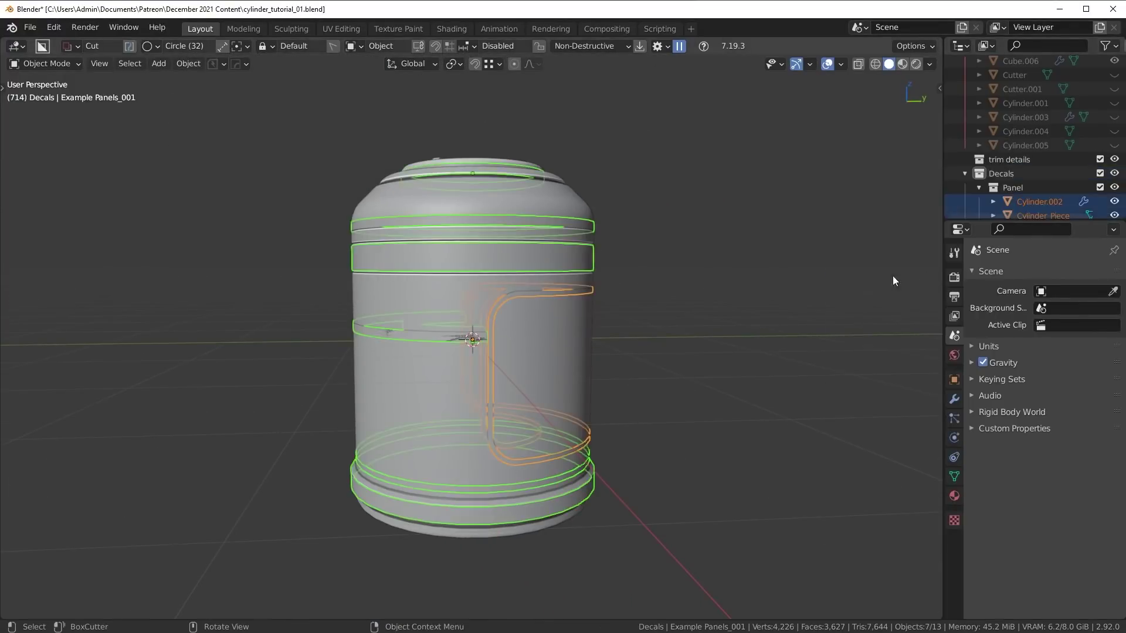
{"action": "middle_click_drag", "start_coordinate": [892, 281], "coordinate": [656, 284]}
{"action": "key", "text": "KP_Divide"}
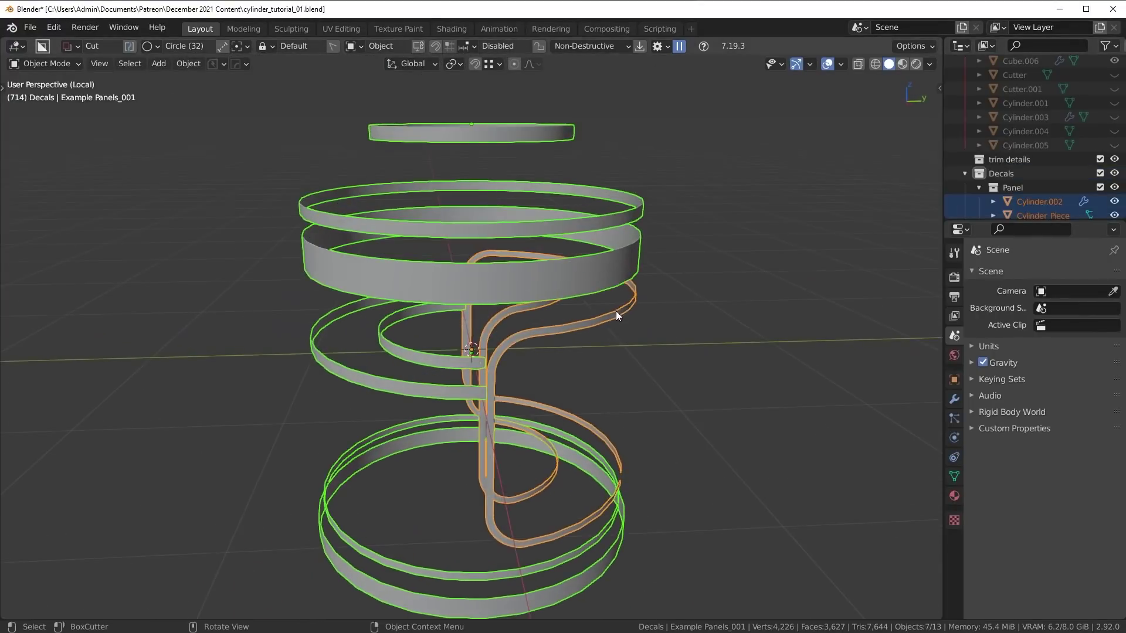
{"action": "key", "text": "alt+a"}
{"action": "middle_click_drag", "start_coordinate": [617, 330], "coordinate": [646, 358]}
{"action": "scroll", "coordinate": [523, 318], "scroll_direction": "up", "scroll_amount": 5}
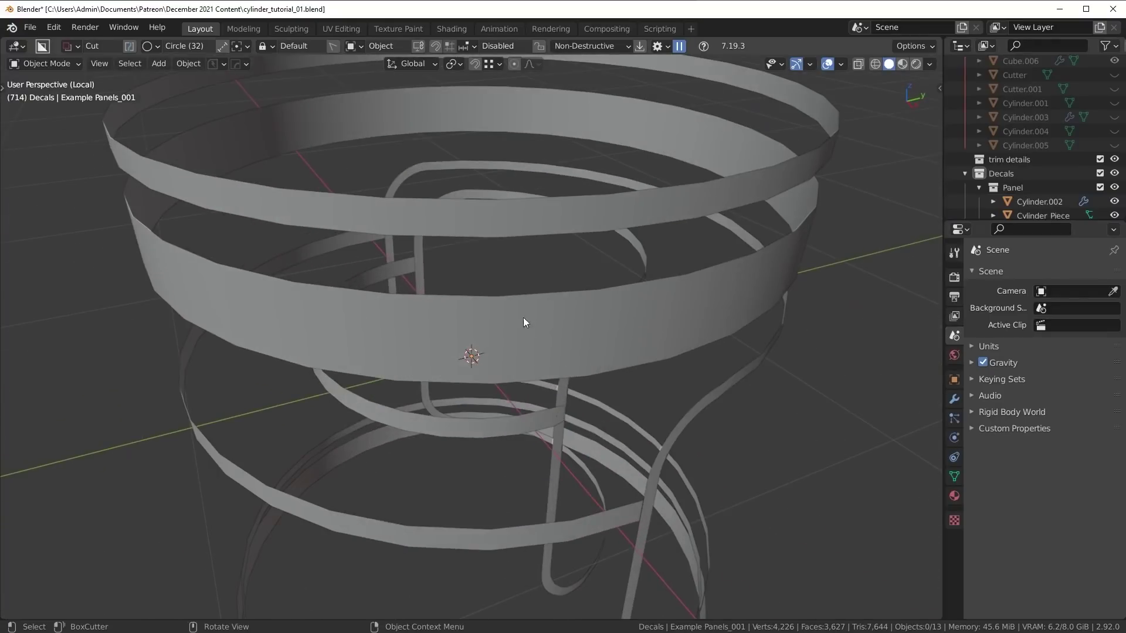
{"action": "scroll", "coordinate": [614, 201], "scroll_direction": "down", "scroll_amount": 8}
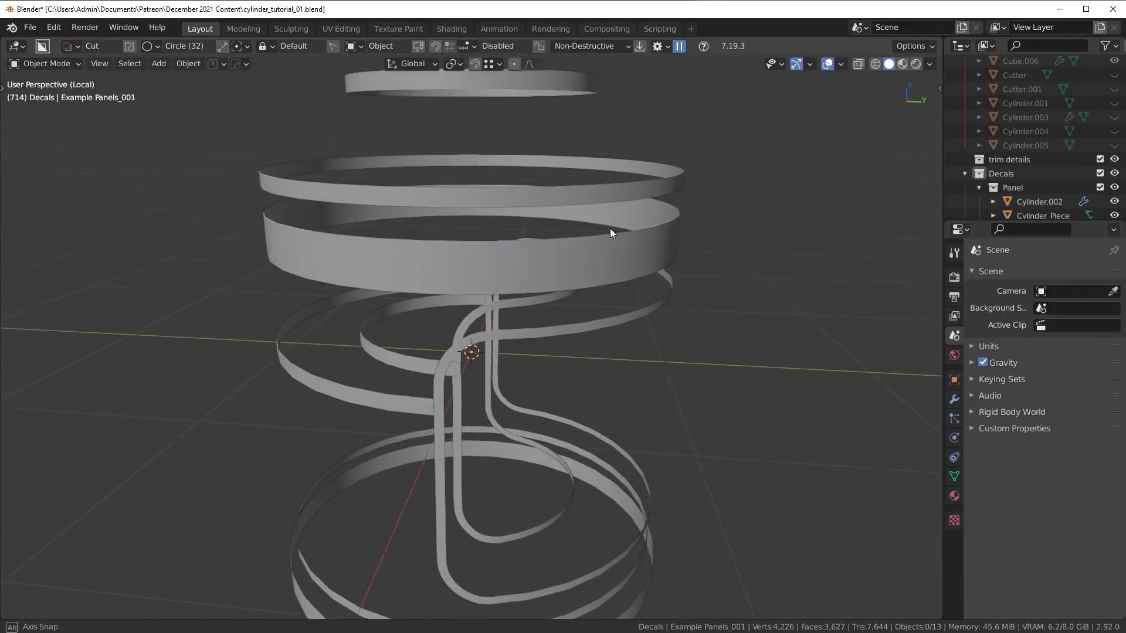
{"action": "middle_click_drag", "start_coordinate": [611, 226], "coordinate": [523, 275]}
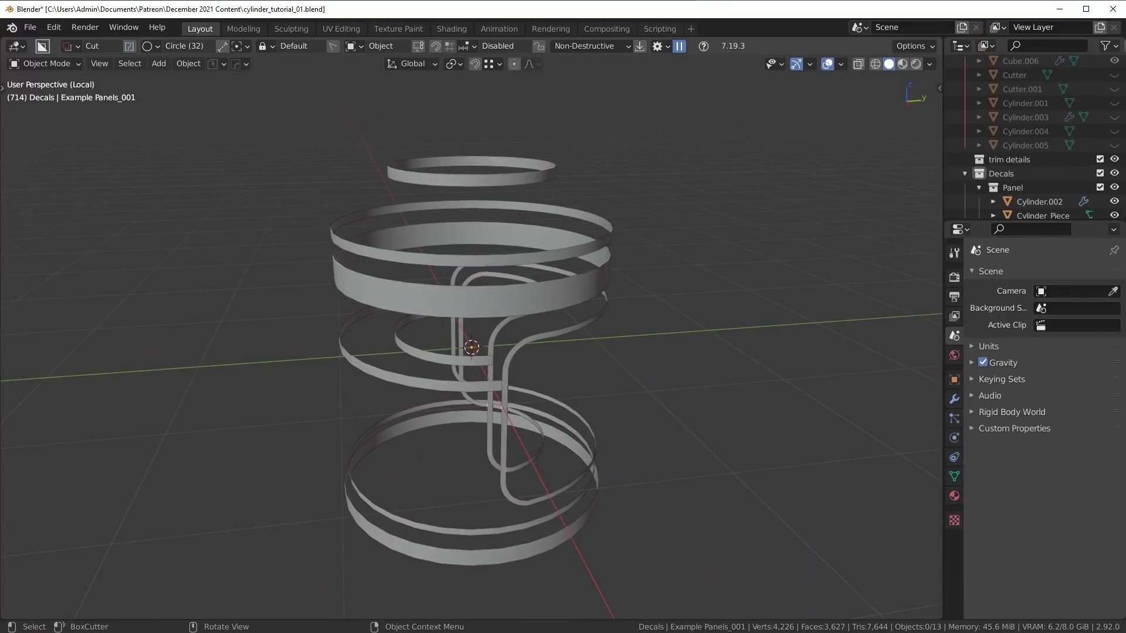
{"action": "middle_click_drag", "start_coordinate": [576, 340], "coordinate": [545, 345]}
{"action": "scroll", "coordinate": [545, 329], "scroll_direction": "up", "scroll_amount": 2}
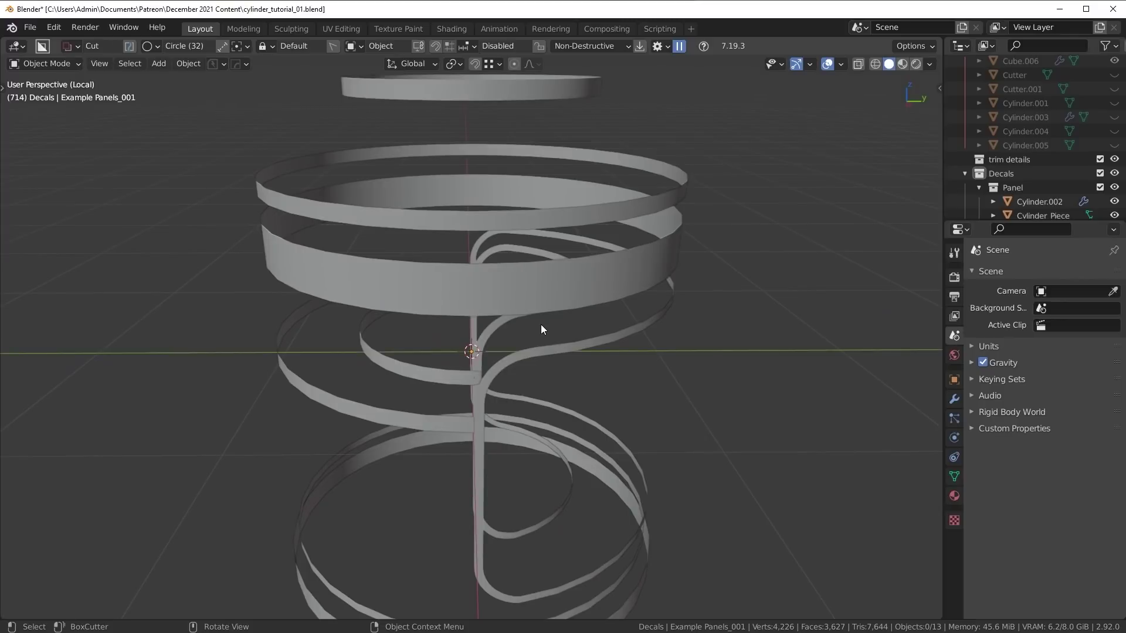
Switch the viewport to Material Preview to see the decal rings with their textures.
{"action": "scroll", "coordinate": [541, 325], "scroll_direction": "down", "scroll_amount": 3}
{"action": "left_click_drag", "start_coordinate": [541, 325], "coordinate": [432, 431]}
{"action": "middle_click_drag", "start_coordinate": [431, 431], "coordinate": [563, 337]}
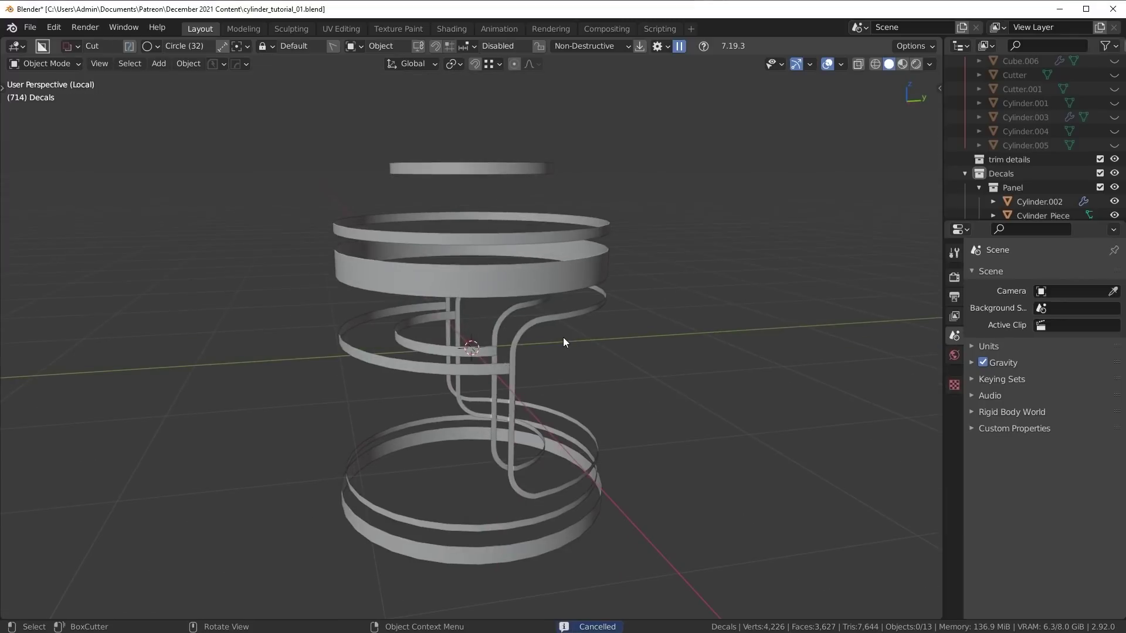
{"action": "key", "text": "z"}
{"action": "left_click", "coordinate": [577, 389]}
{"action": "mouse_move", "coordinate": [577, 389]}
{"action": "middle_mouse_down"}
{"action": "mouse_move", "coordinate": [533, 405]}
{"action": "mouse_move", "coordinate": [572, 353]}
{"action": "mouse_move", "coordinate": [582, 286]}
{"action": "mouse_move", "coordinate": [555, 385]}
{"action": "mouse_move", "coordinate": [567, 440]}
{"action": "middle_mouse_up"}
{"action": "scroll", "coordinate": [533, 406], "scroll_direction": "up", "scroll_amount": 3}
{"action": "scroll", "coordinate": [680, 379], "scroll_direction": "up", "scroll_amount": 3}
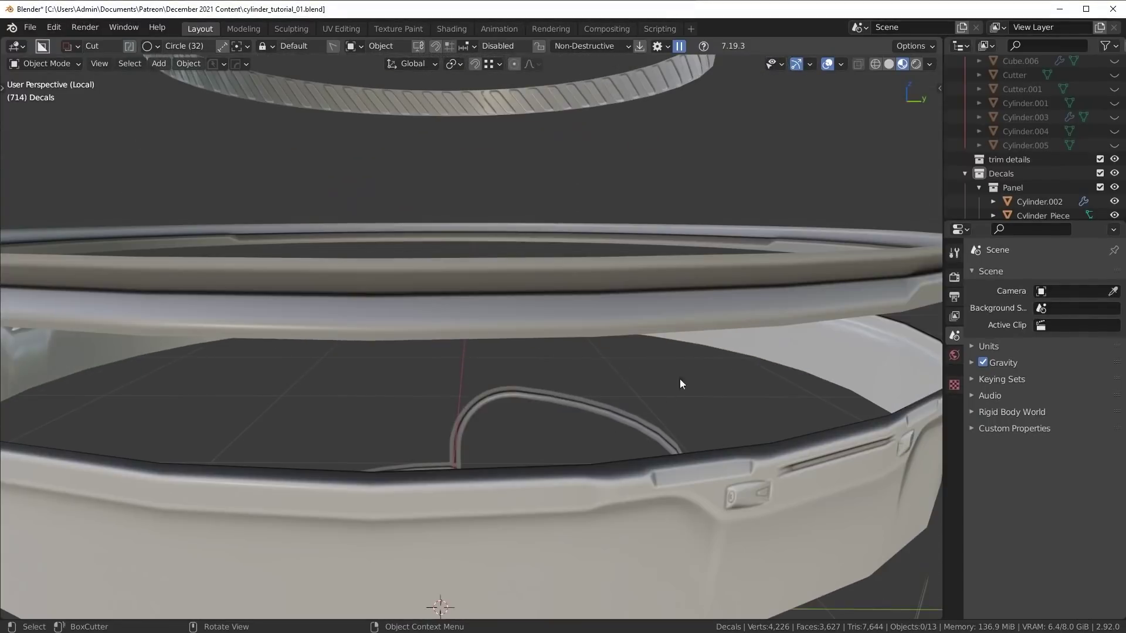
{"action": "scroll", "coordinate": [664, 310], "scroll_direction": "down", "scroll_amount": 3}
{"action": "scroll", "coordinate": [466, 335], "scroll_direction": "down", "scroll_amount": 5}
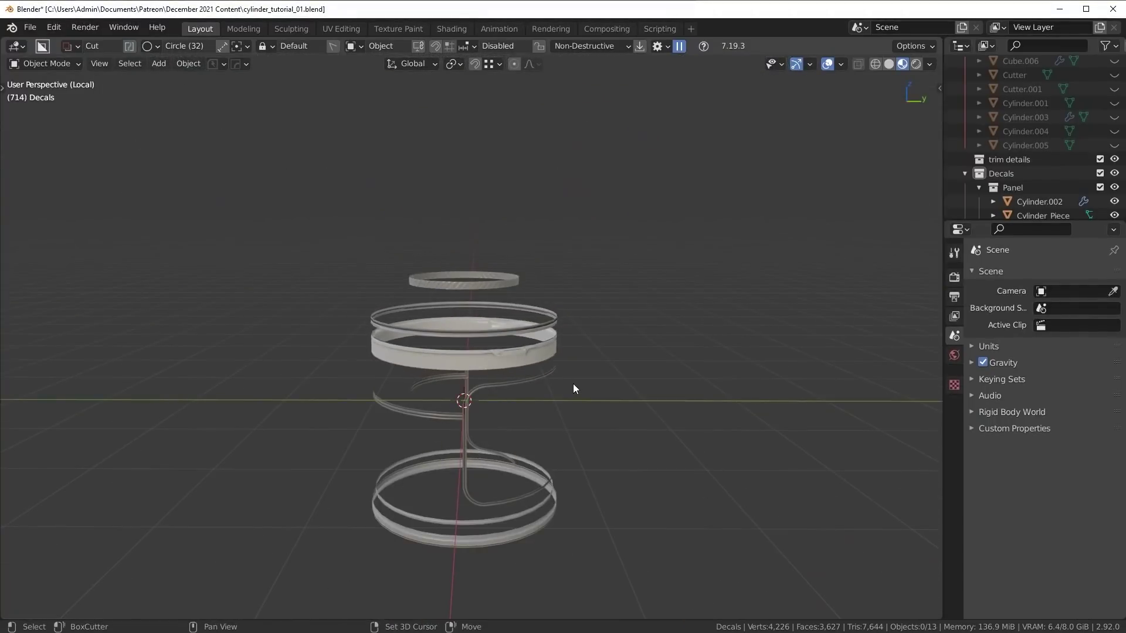
Exit Local View and replace the cylinder's checker material with a new blank Material.001.
{"action": "key", "text": "KP_Divide"}
{"action": "middle_click_drag", "start_coordinate": [572, 382], "coordinate": [583, 290]}
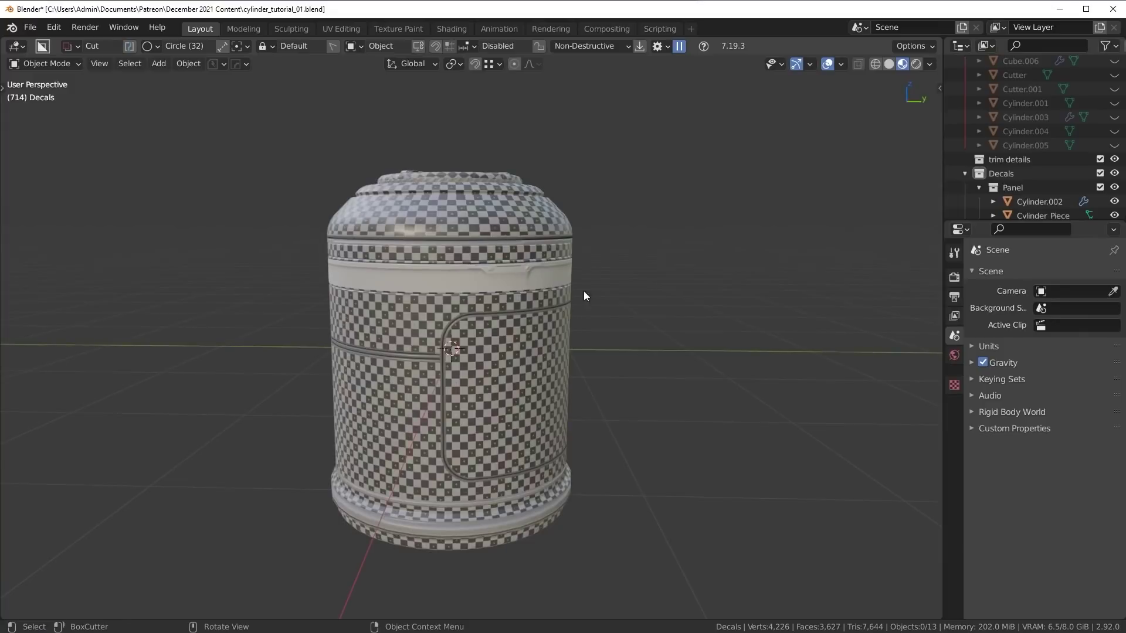
{"action": "left_click", "coordinate": [403, 300]}
{"action": "left_click", "coordinate": [954, 495]}
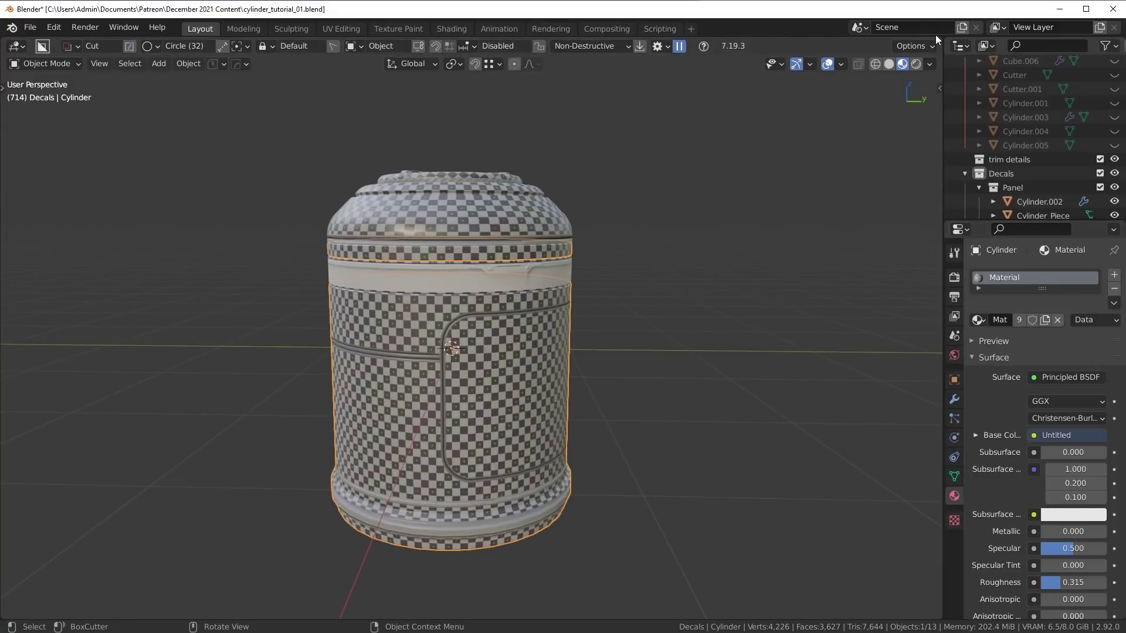
{"action": "left_click", "coordinate": [1114, 288]}
{"action": "left_click", "coordinate": [1020, 320]}
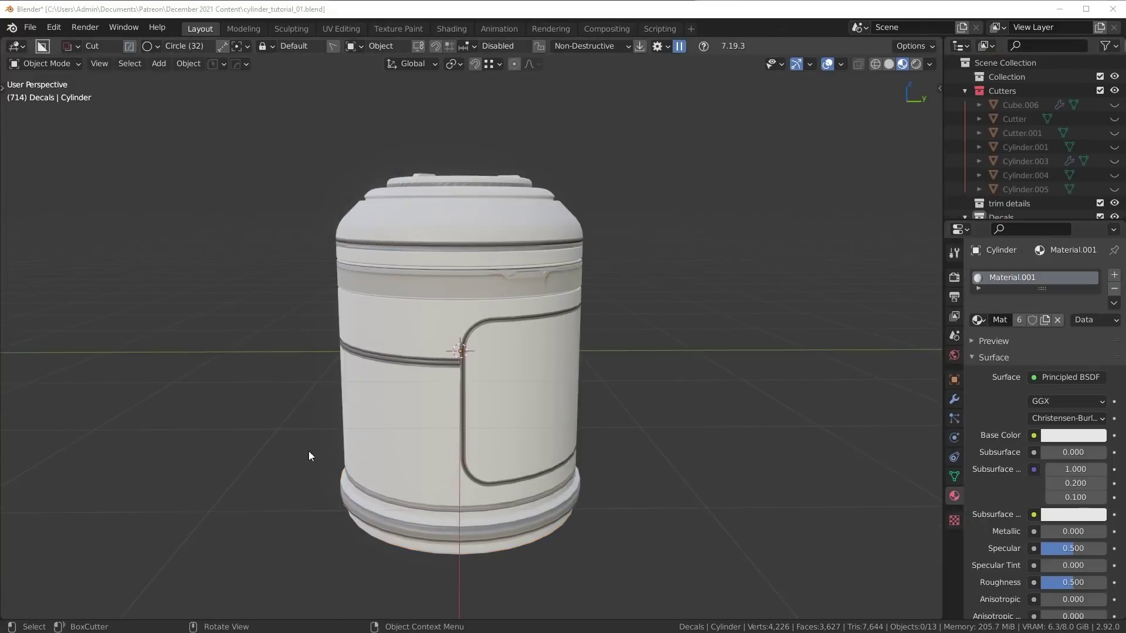
{"action": "mouse_move", "coordinate": [497, 404]}
{"action": "middle_mouse_down"}
{"action": "mouse_move", "coordinate": [482, 402]}
{"action": "mouse_move", "coordinate": [499, 404]}
{"action": "middle_mouse_up"}
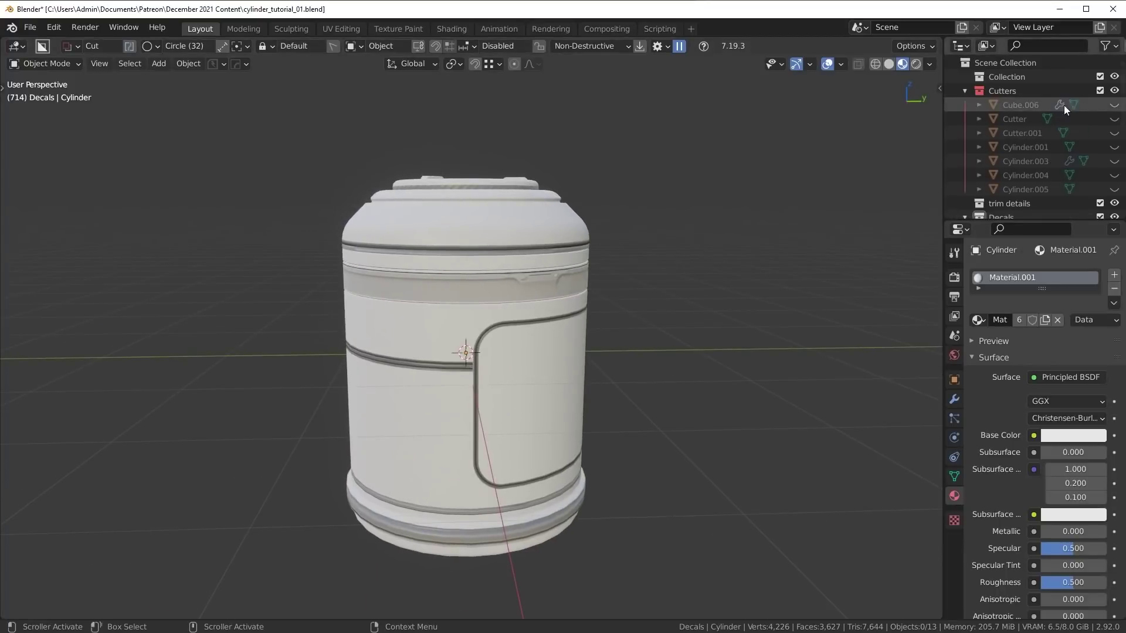
{"action": "scroll", "coordinate": [1089, 176], "scroll_direction": "down", "scroll_amount": 5}
Hide the Decals collection and inspect the plain white cylinder.
{"action": "left_click", "coordinate": [1115, 150]}
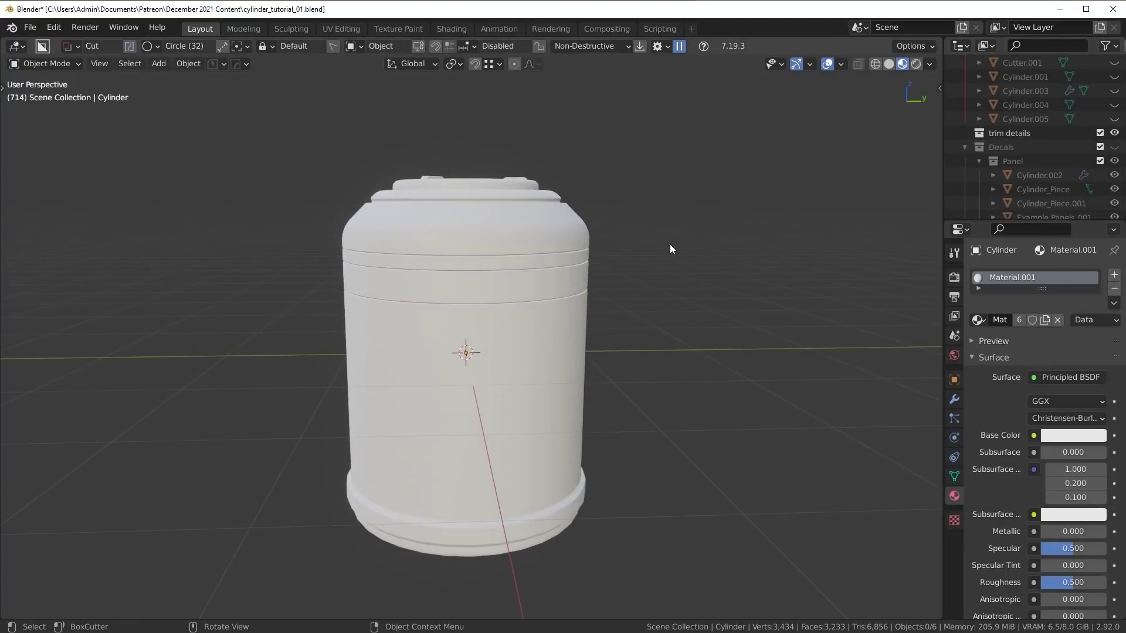
{"action": "middle_click_drag", "start_coordinate": [688, 248], "coordinate": [656, 252]}
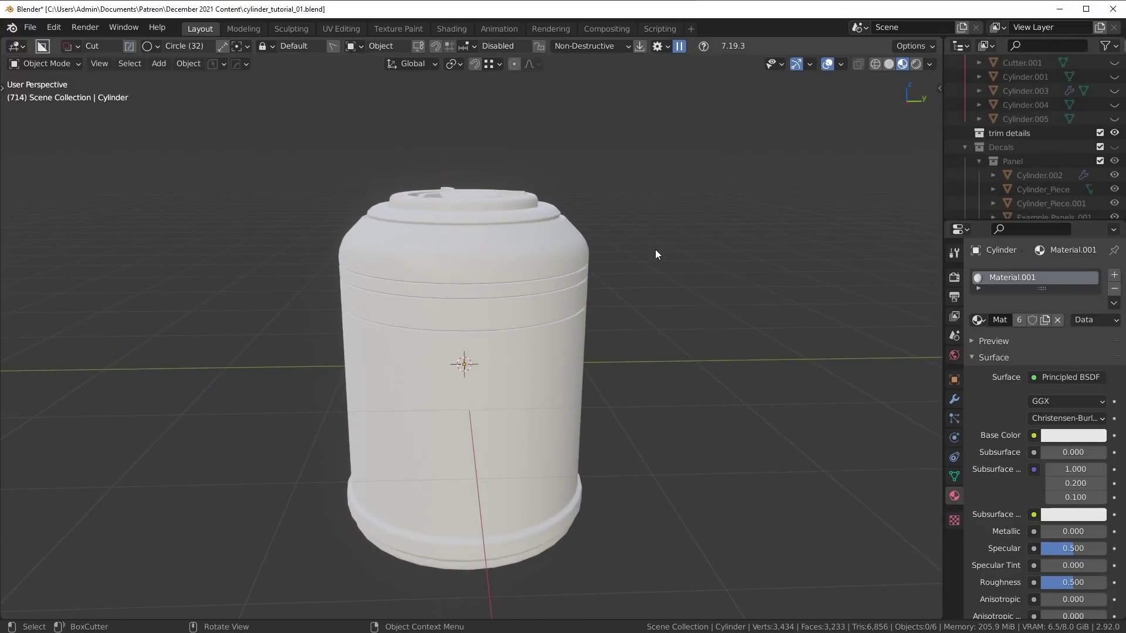
{"action": "scroll", "coordinate": [662, 232], "scroll_direction": "up", "scroll_amount": 6}
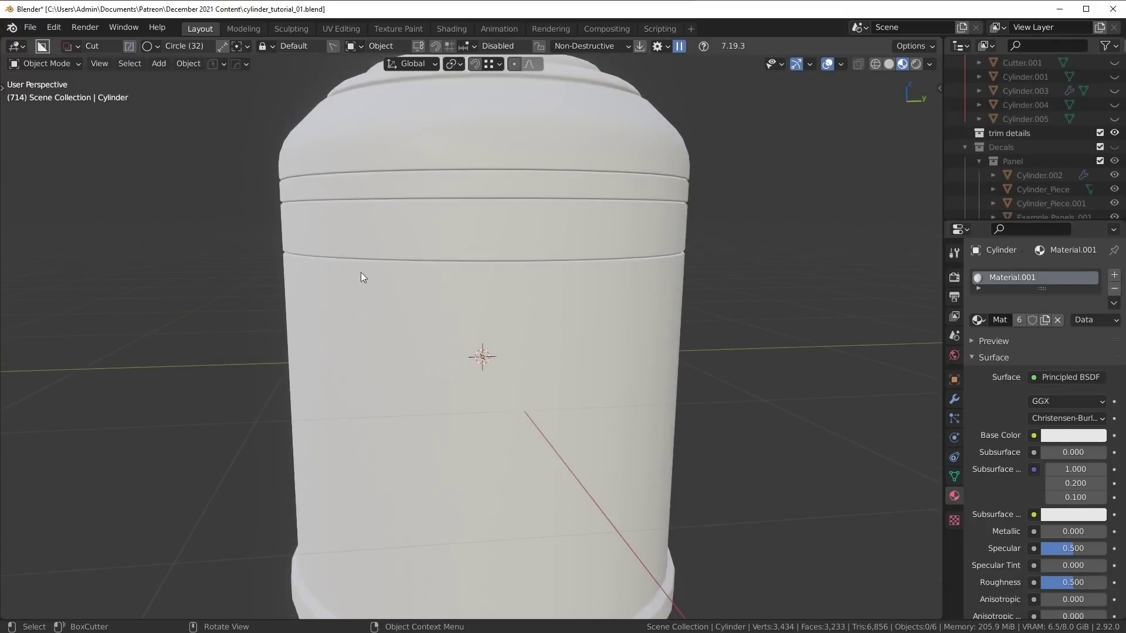
{"action": "scroll", "coordinate": [431, 288], "scroll_direction": "down", "scroll_amount": 3}
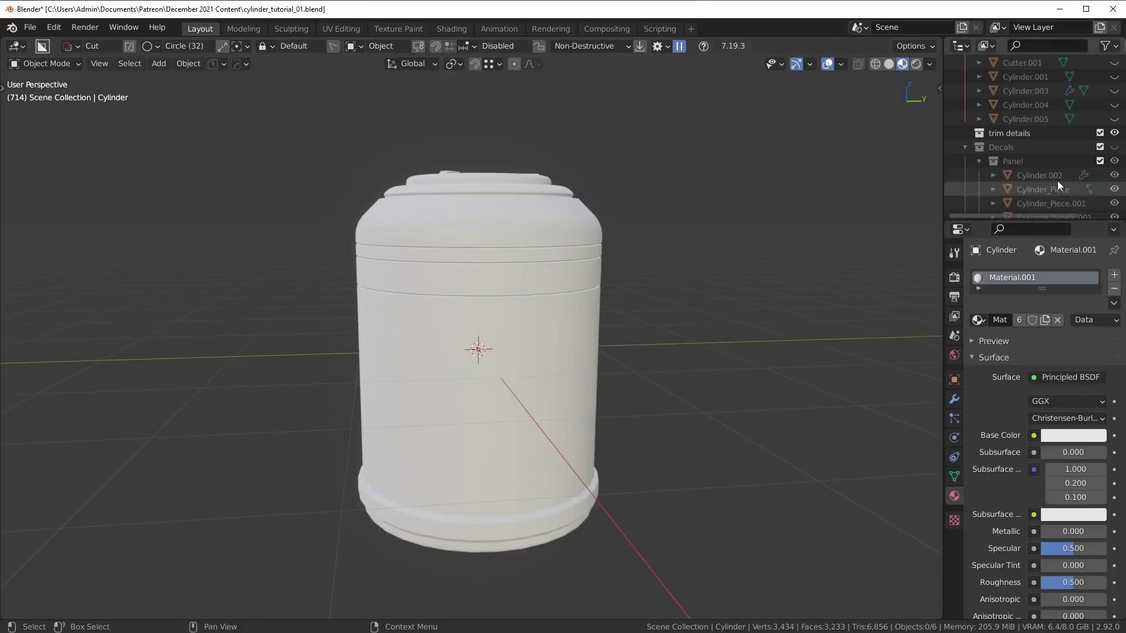
Turn the Decals collection back on and rotate the cylinder so its panel decal faces forward.
{"action": "left_click", "coordinate": [1114, 147]}
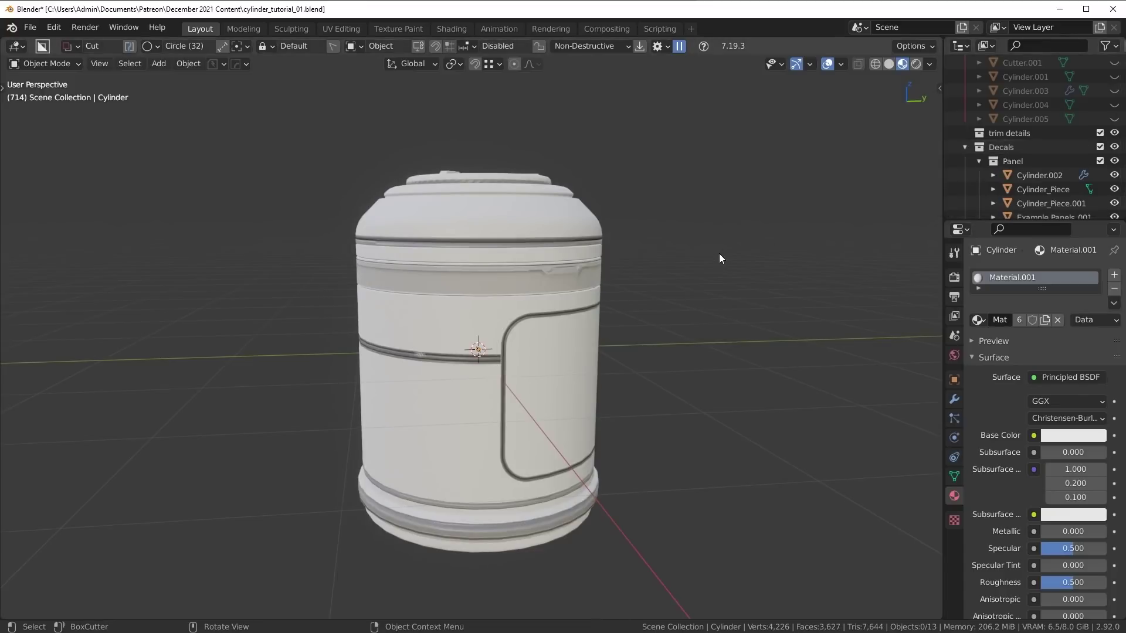
{"action": "mouse_move", "coordinate": [716, 255]}
{"action": "middle_mouse_down"}
{"action": "mouse_move", "coordinate": [657, 259]}
{"action": "mouse_move", "coordinate": [726, 260]}
{"action": "middle_mouse_up"}
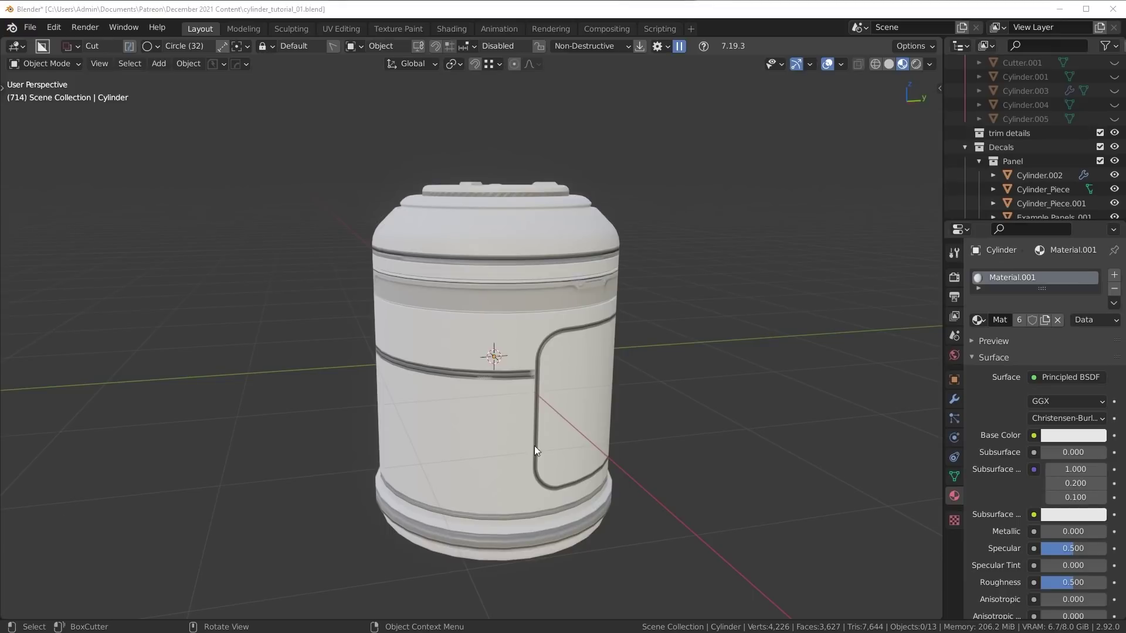
{"action": "middle_click_drag", "start_coordinate": [533, 445], "coordinate": [513, 438]}
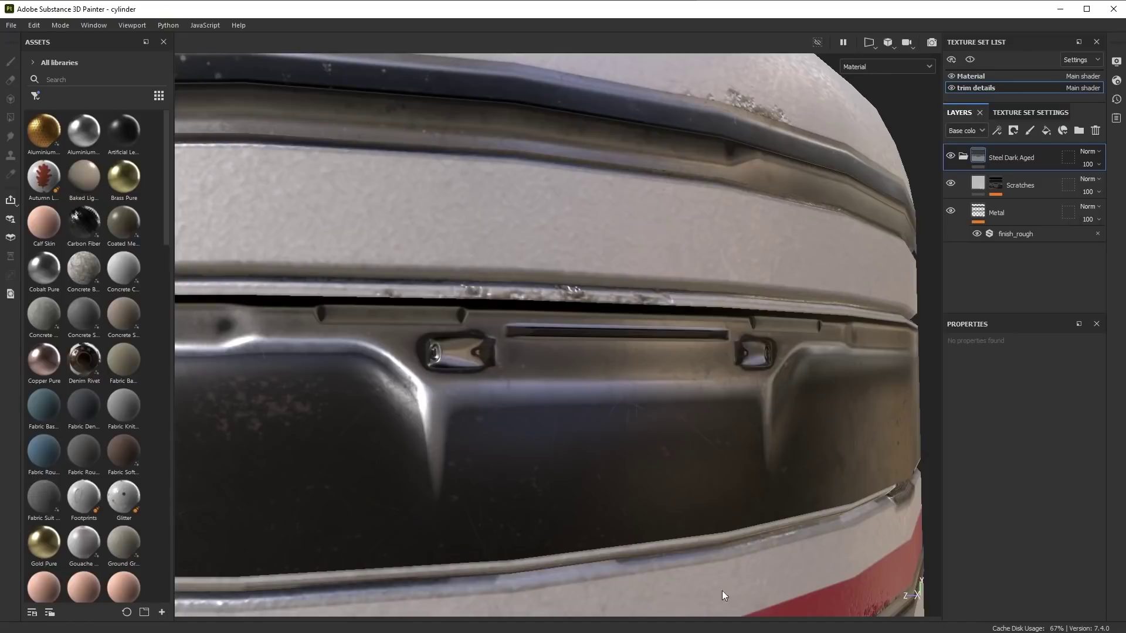
{"action": "scroll", "coordinate": [675, 493], "scroll_direction": "down", "scroll_amount": 5}
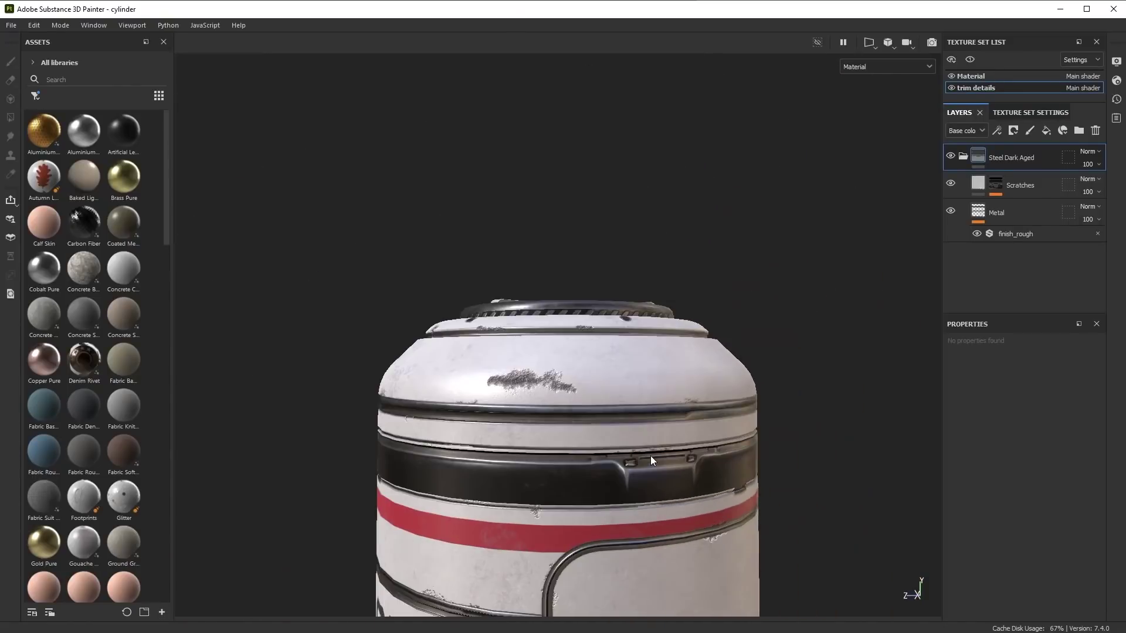
{"action": "scroll", "coordinate": [651, 456], "scroll_direction": "down", "scroll_amount": 2}
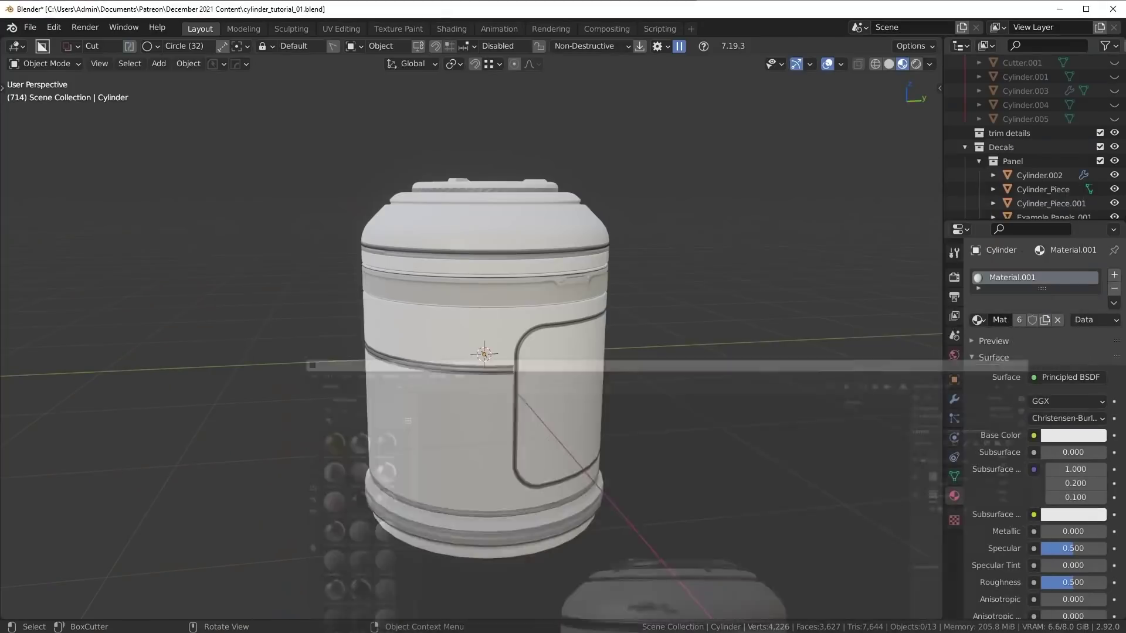
Start a new General scene without saving the current file.
{"action": "mouse_move", "coordinate": [663, 463]}
{"action": "middle_mouse_down"}
{"action": "mouse_move", "coordinate": [649, 452]}
{"action": "mouse_move", "coordinate": [647, 347]}
{"action": "mouse_move", "coordinate": [615, 304]}
{"action": "middle_mouse_up"}
{"action": "key", "text": "ctrl+n"}
{"action": "left_click", "coordinate": [642, 367]}
{"action": "left_click", "coordinate": [593, 350]}
Add a cylinder, stretch it taller along Z, apply its scale, and HardOps-sharpen it.
{"action": "key", "text": "shift+a"}
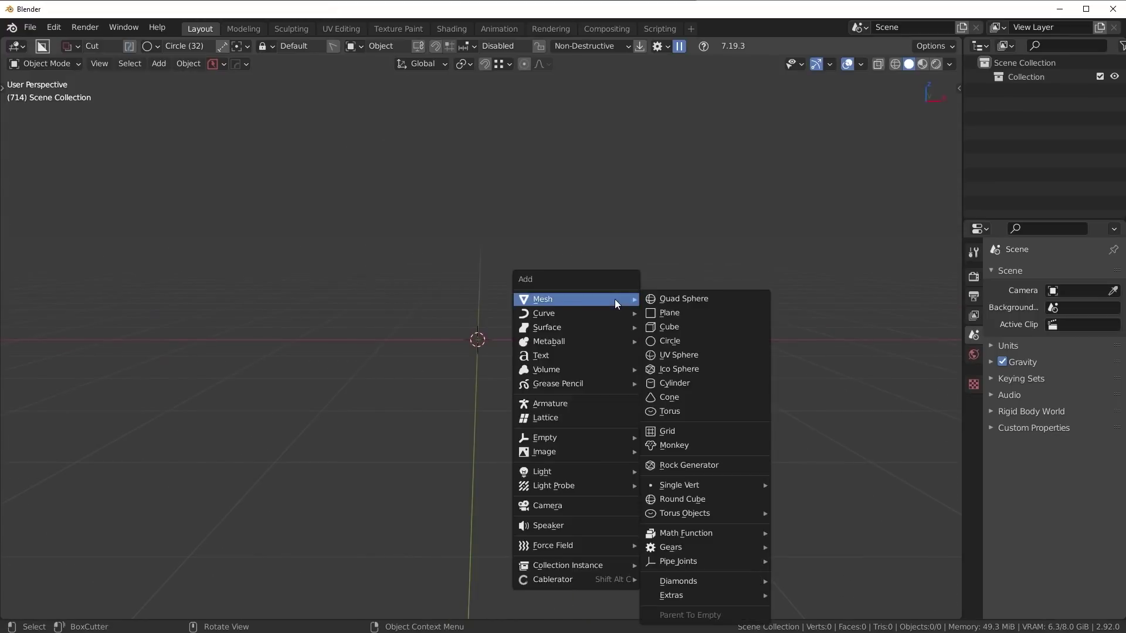
{"action": "left_click", "coordinate": [669, 383]}
{"action": "key", "text": "s"}
{"action": "key", "text": "z"}
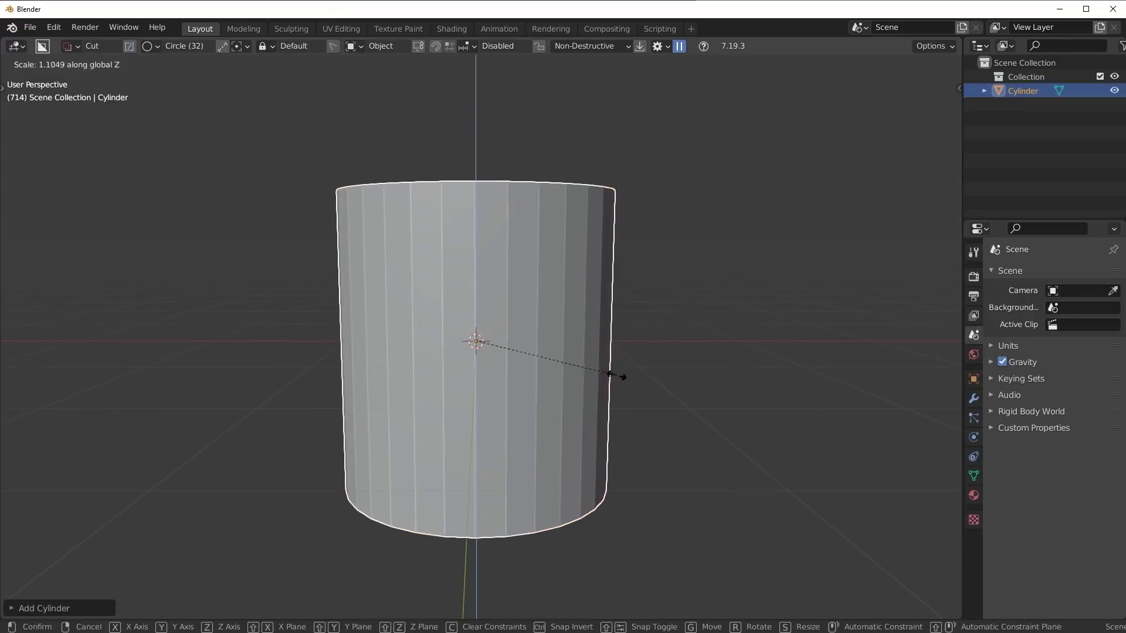
{"action": "left_click", "coordinate": [637, 378]}
{"action": "key", "text": "ctrl+a"}
{"action": "key", "text": "s"}
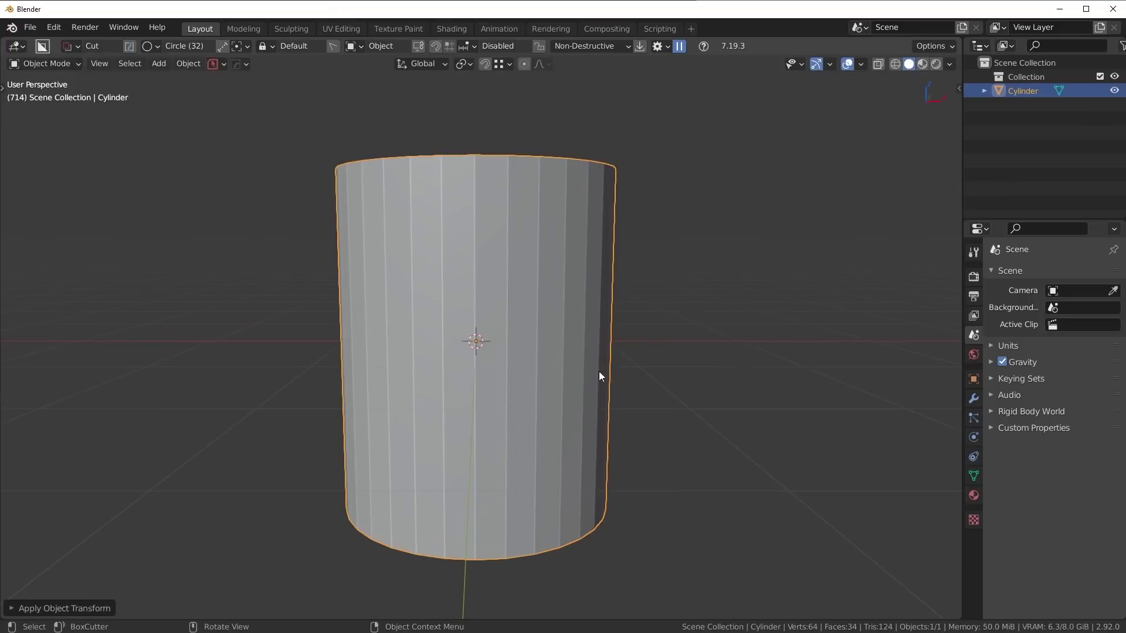
{"action": "key", "text": "q"}
{"action": "left_click", "coordinate": [632, 354]}
{"action": "middle_click_drag", "start_coordinate": [535, 348], "coordinate": [513, 375]}
In Edit Mode, select the top face and bevel the top edge loop, redoing the width once.
{"action": "key", "text": "Tab"}
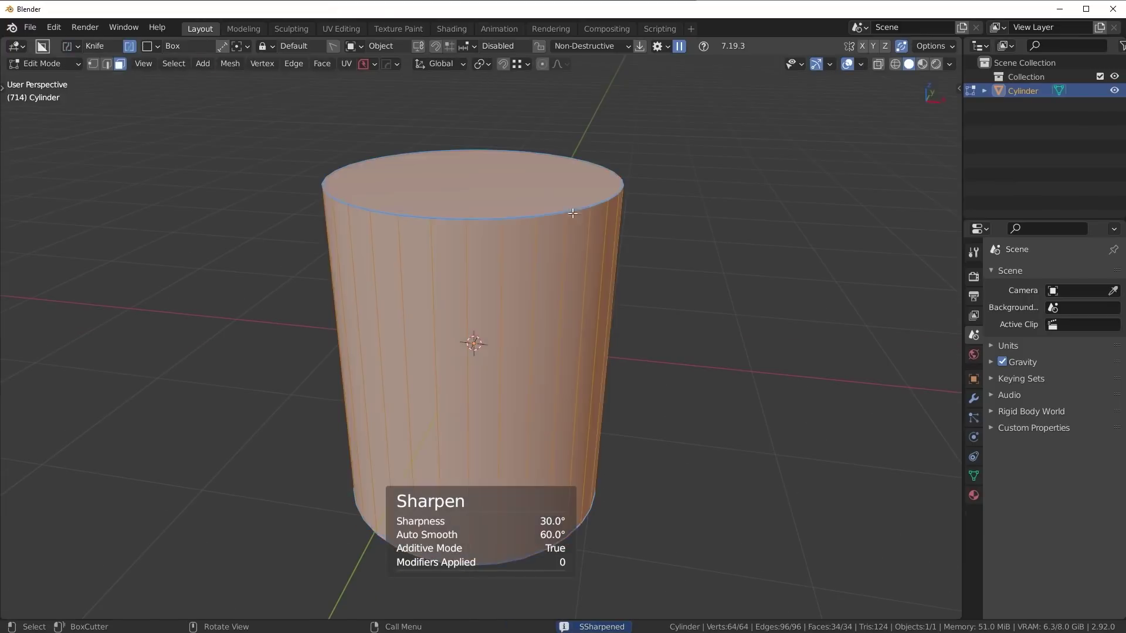
{"action": "left_click", "coordinate": [533, 176]}
{"action": "middle_click_drag", "start_coordinate": [681, 346], "coordinate": [688, 326]}
{"action": "scroll", "coordinate": [688, 327], "scroll_direction": "down", "scroll_amount": 2}
{"action": "key", "text": "ctrl+b"}
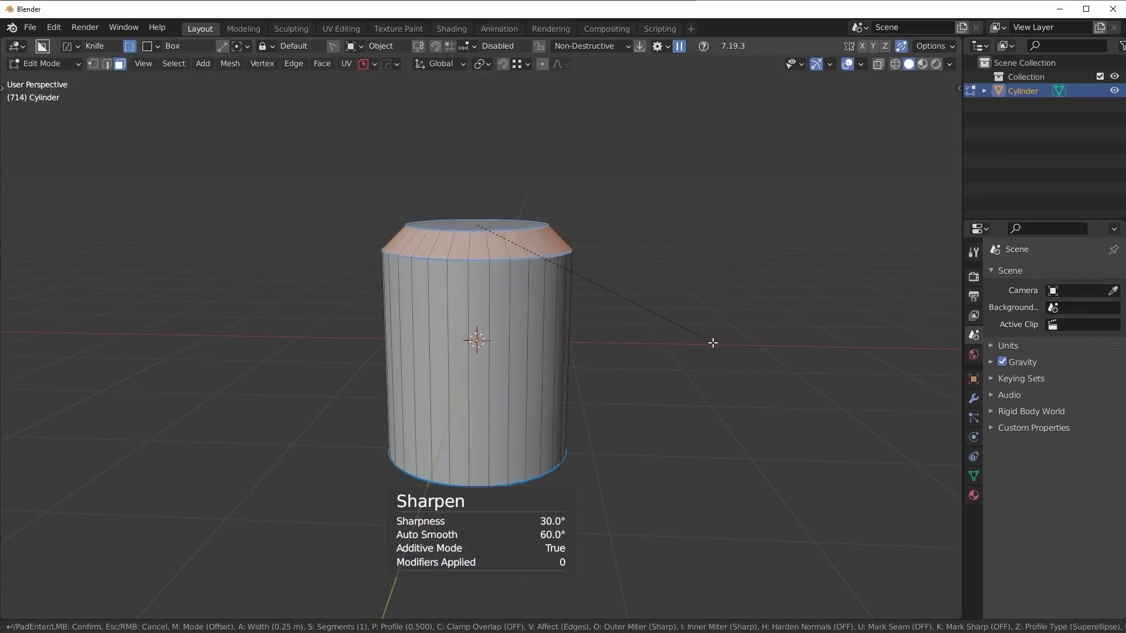
{"action": "left_click", "coordinate": [713, 344]}
{"action": "scroll", "coordinate": [498, 272], "scroll_direction": "up", "scroll_amount": 3}
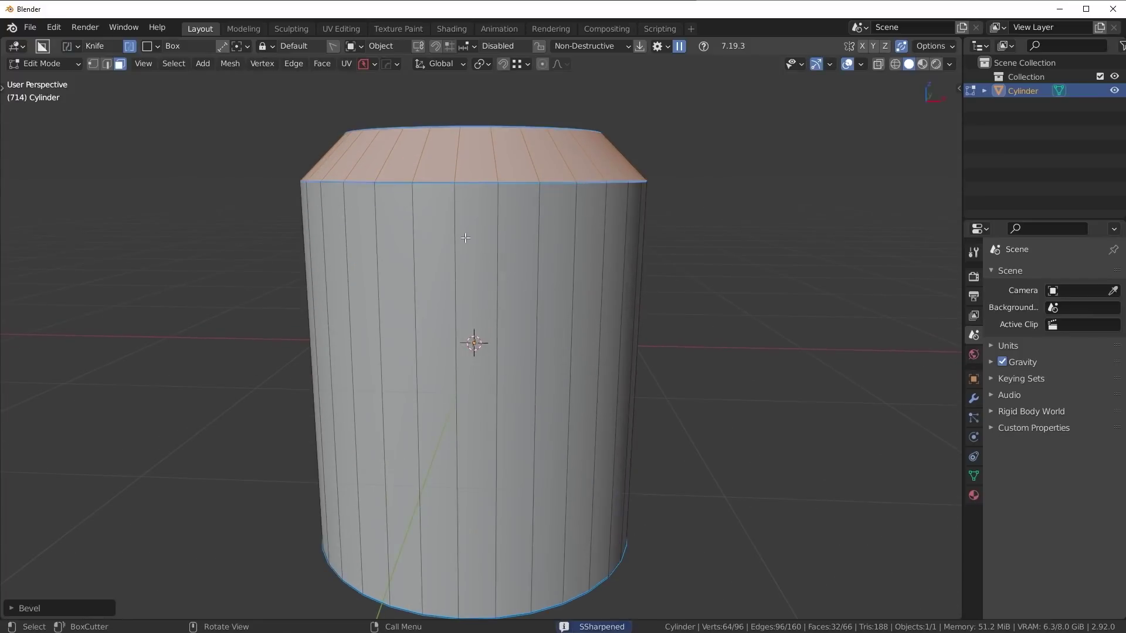
{"action": "key", "text": "ctrl+z"}
{"action": "key", "text": "ctrl+b"}
{"action": "left_click", "coordinate": [711, 346]}
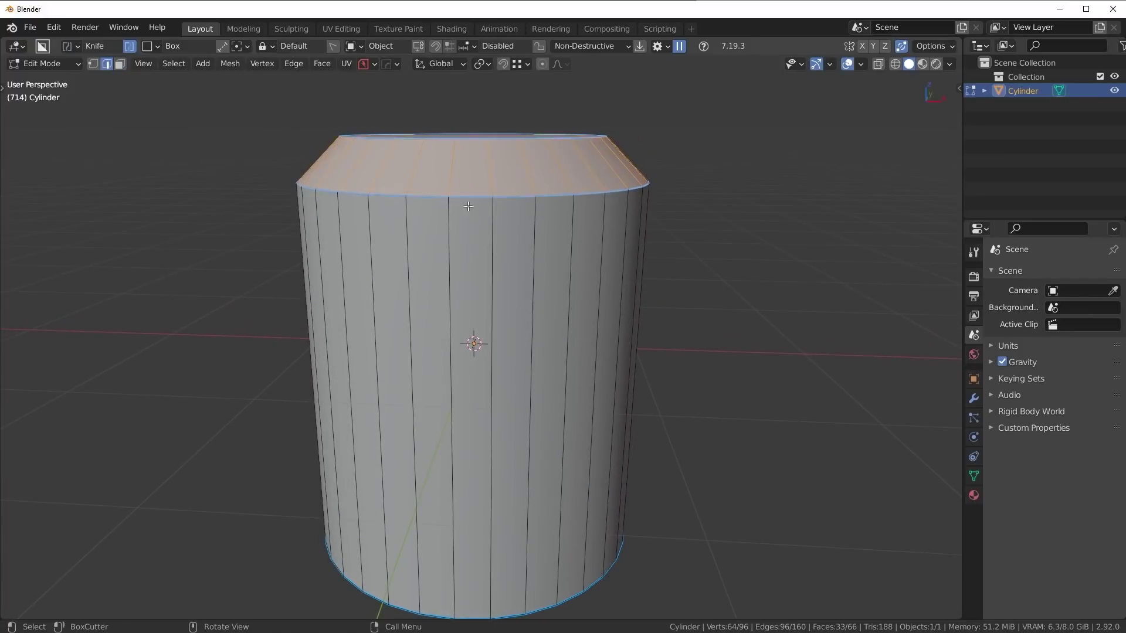
Round the top edge into a multi-segment bevel and mark the edges sharp with HardOps.
{"action": "key", "text": "2"}
{"action": "key", "text": "ctrl+b"}
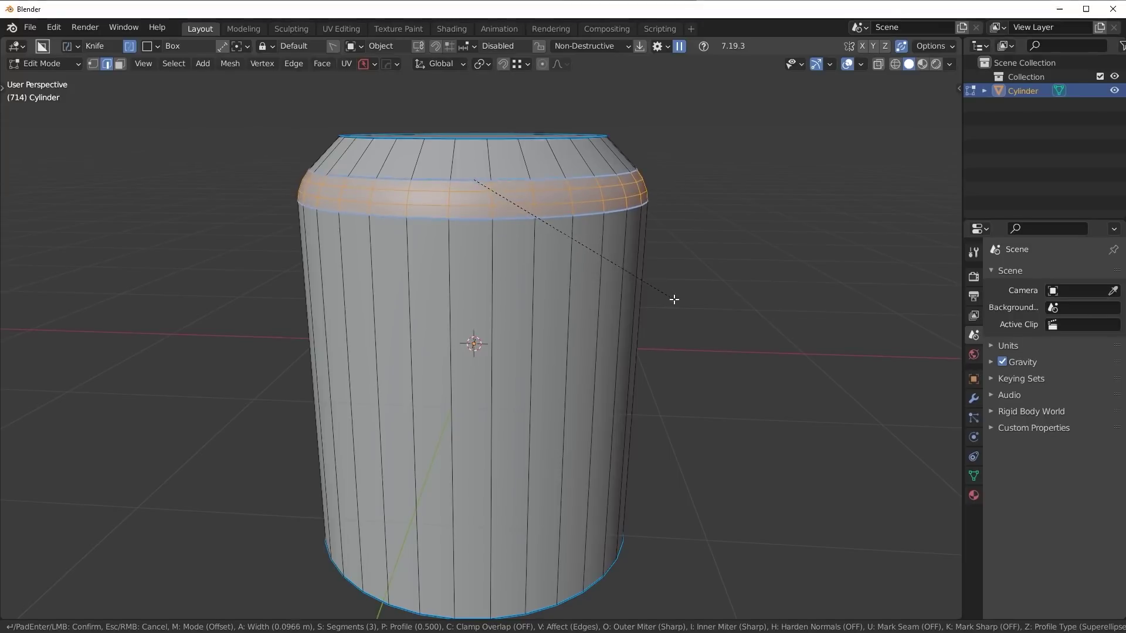
{"action": "left_click", "coordinate": [680, 280]}
{"action": "key", "text": "q"}
{"action": "left_click", "coordinate": [693, 253]}
{"action": "key", "text": "Tab"}
View the cylinder from the right and set the BoxCutter shape to Box.
{"action": "scroll", "coordinate": [645, 217], "scroll_direction": "down", "scroll_amount": 3}
{"action": "middle_click_drag", "start_coordinate": [615, 293], "coordinate": [644, 310]}
{"action": "key", "text": "KP_3"}
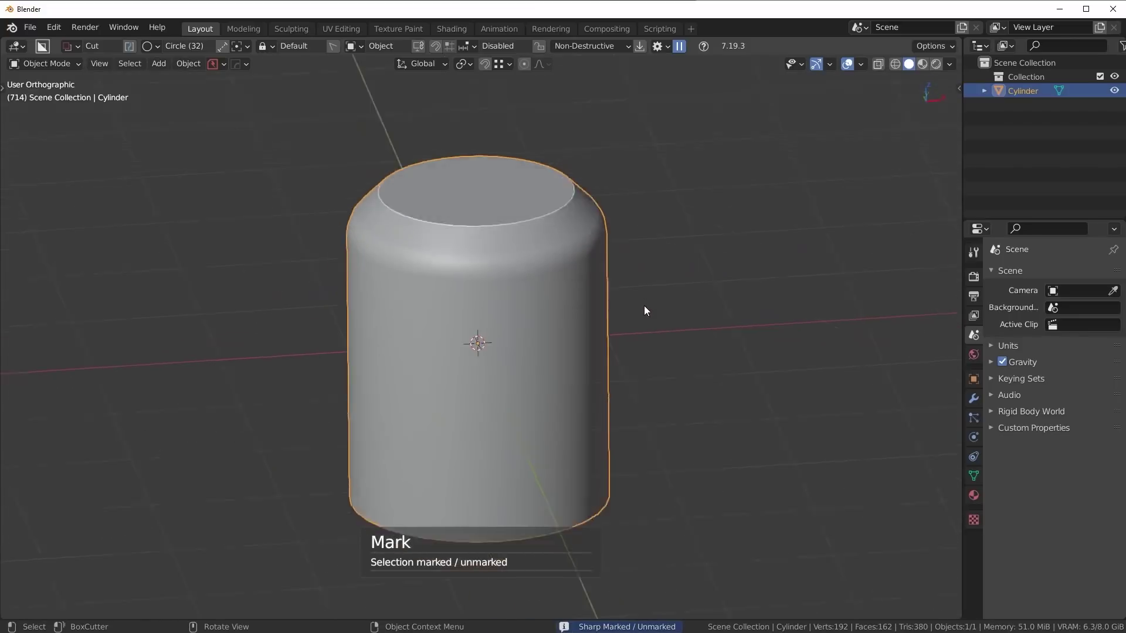
{"action": "key", "text": "ctrl+d"}
{"action": "left_click", "coordinate": [637, 329]}
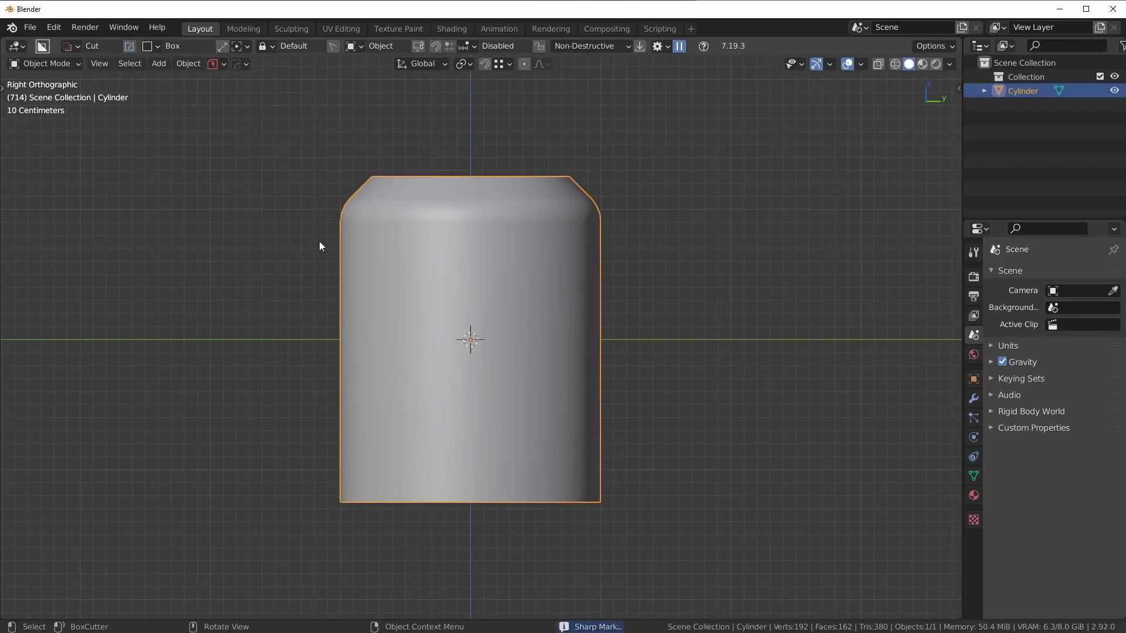
Draw a box cutter across the cylinder's upper body in slice mode to split off a ring band.
{"action": "left_click_drag", "start_coordinate": [319, 240], "coordinate": [666, 272]}
{"action": "middle_click_drag", "start_coordinate": [667, 272], "coordinate": [616, 295]}
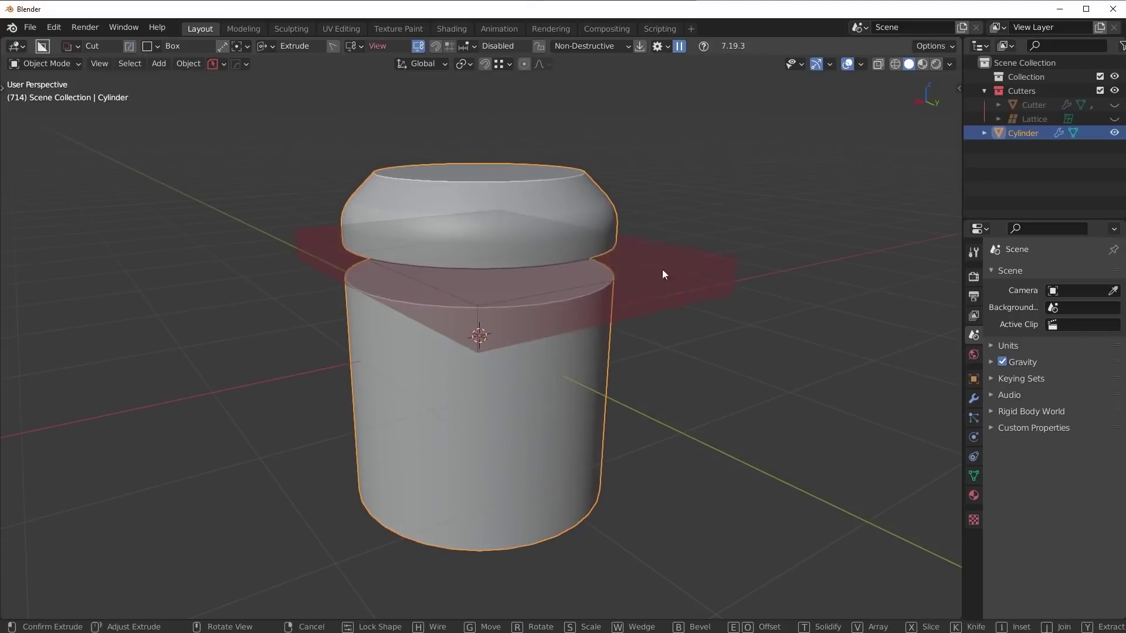
{"action": "key", "text": "x"}
{"action": "left_click", "coordinate": [720, 269]}
{"action": "key", "text": "alt+a"}
{"action": "middle_click_drag", "start_coordinate": [720, 268], "coordinate": [638, 382]}
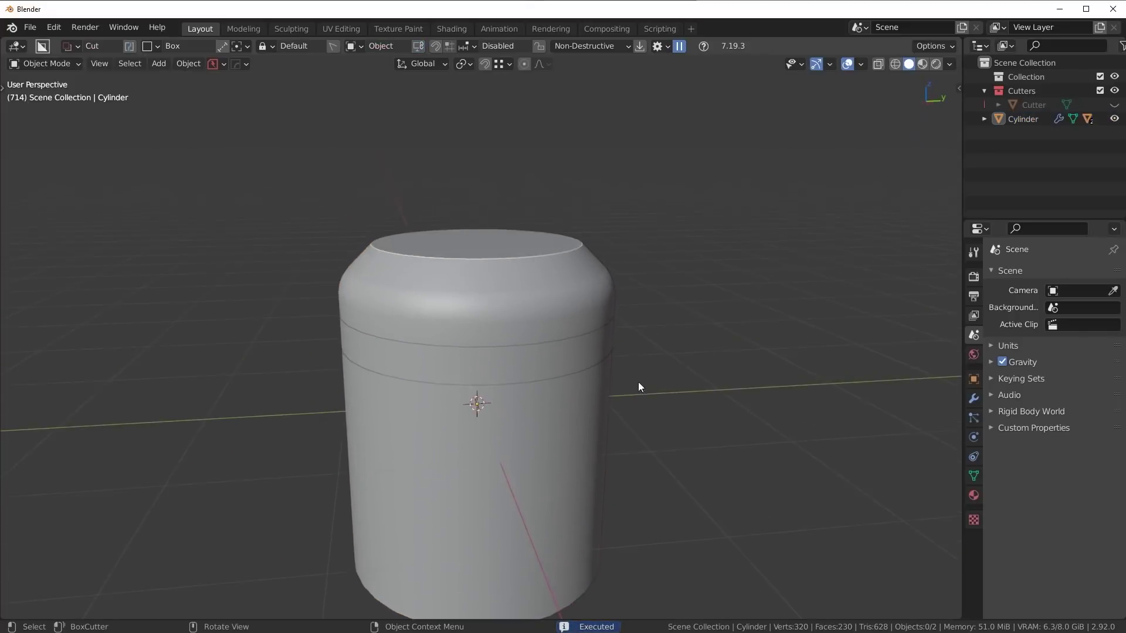
{"action": "scroll", "coordinate": [638, 382], "scroll_direction": "up", "scroll_amount": 2}
Select the cylinder and the Slice band and give both a 30° HardOps bevel.
{"action": "left_click", "coordinate": [558, 303]}
{"action": "left_click", "coordinate": [558, 379], "text": "shift"}
{"action": "scroll", "coordinate": [662, 367], "scroll_direction": "up", "scroll_amount": 2}
{"action": "key", "text": "ctrl+grave"}
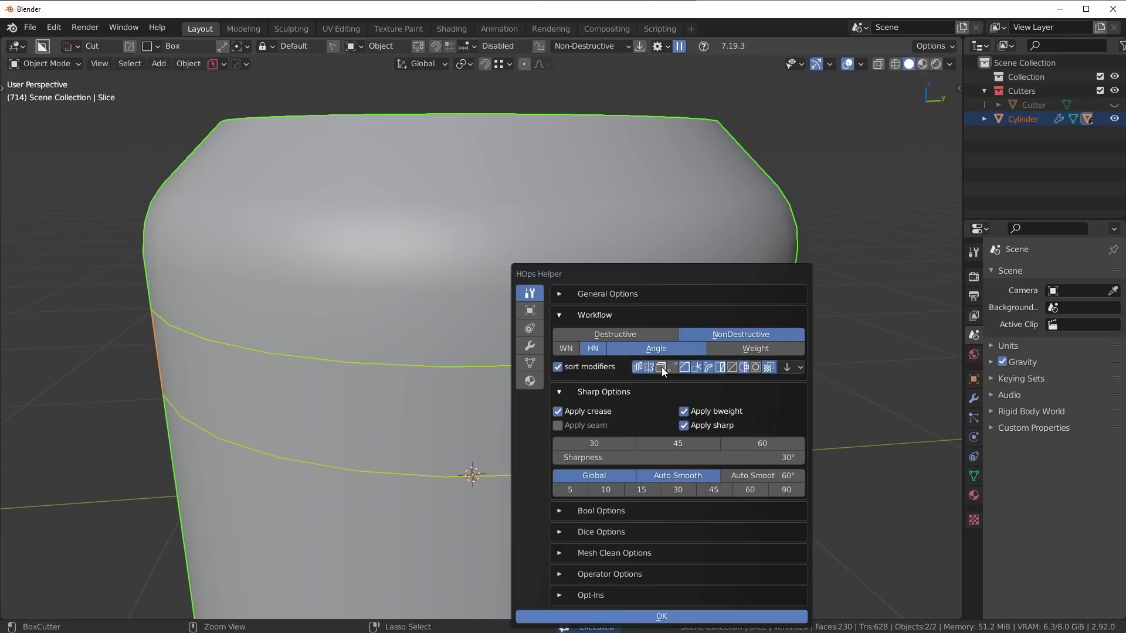
{"action": "key", "text": "Escape"}
{"action": "key", "text": "q"}
{"action": "left_click", "coordinate": [678, 377]}
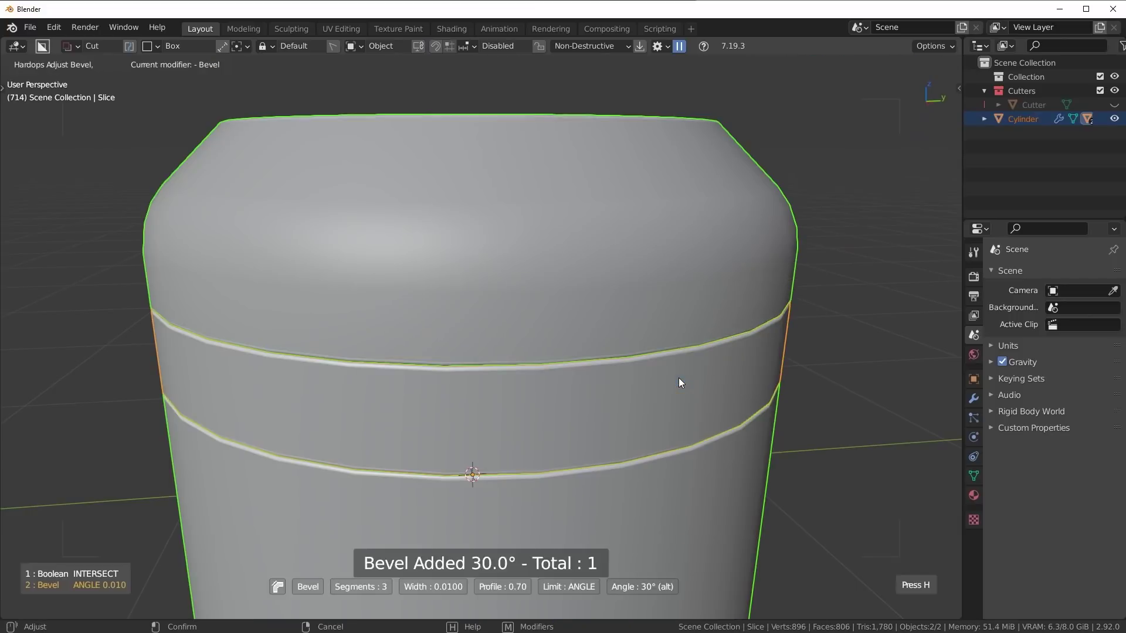
{"action": "left_click", "coordinate": [691, 379]}
{"action": "key", "text": "alt+a"}
{"action": "middle_click_drag", "start_coordinate": [691, 379], "coordinate": [663, 352]}
{"action": "scroll", "coordinate": [586, 340], "scroll_direction": "down", "scroll_amount": 2}
{"action": "scroll", "coordinate": [528, 322], "scroll_direction": "down", "scroll_amount": 5}
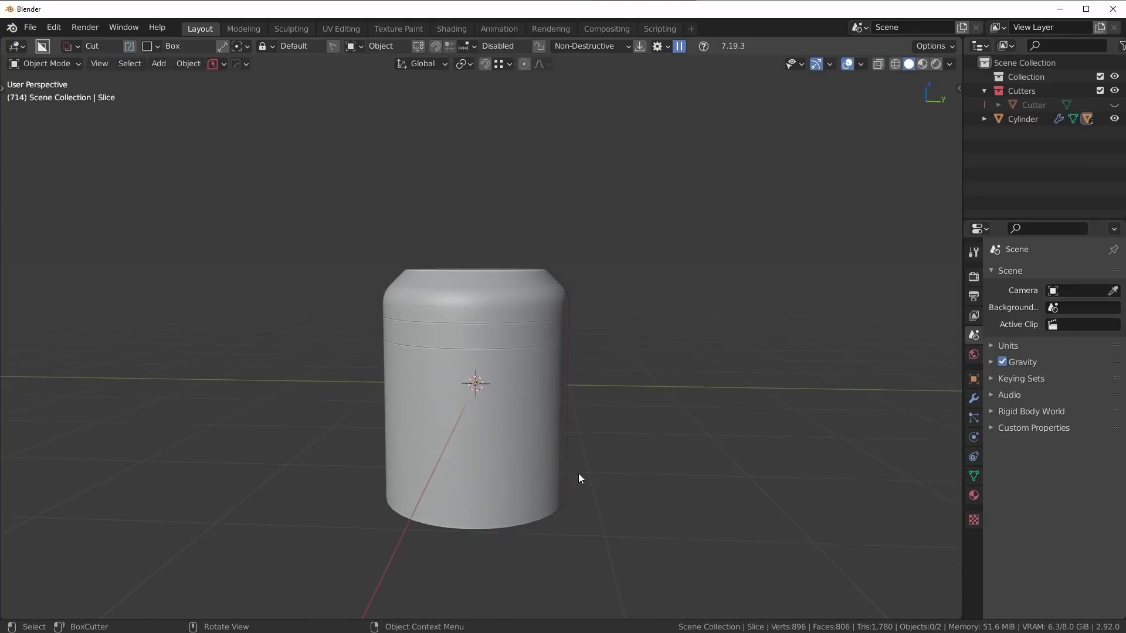
{"action": "scroll", "coordinate": [573, 474], "scroll_direction": "up", "scroll_amount": 4}
{"action": "middle_click_drag", "start_coordinate": [573, 474], "coordinate": [590, 467]}
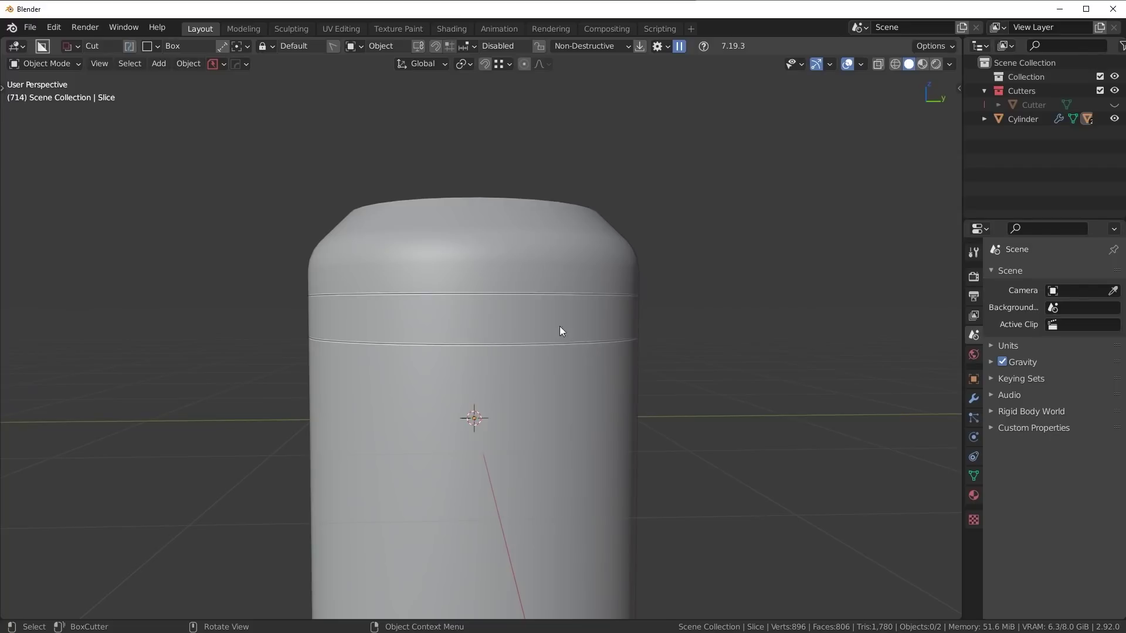
Apply the Slice ring's boolean modifier from its dropdown, leaving only the Bevel modifier.
{"action": "left_click", "coordinate": [473, 331]}
{"action": "left_click", "coordinate": [974, 398]}
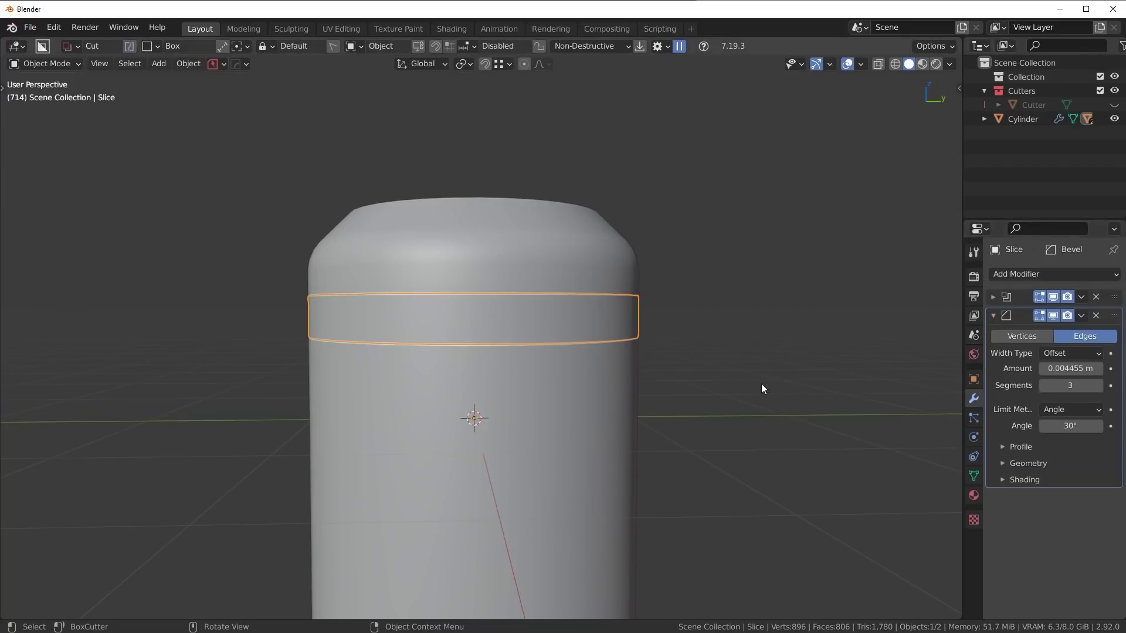
{"action": "middle_click_drag", "start_coordinate": [761, 384], "coordinate": [739, 368]}
{"action": "left_click", "coordinate": [1081, 296]}
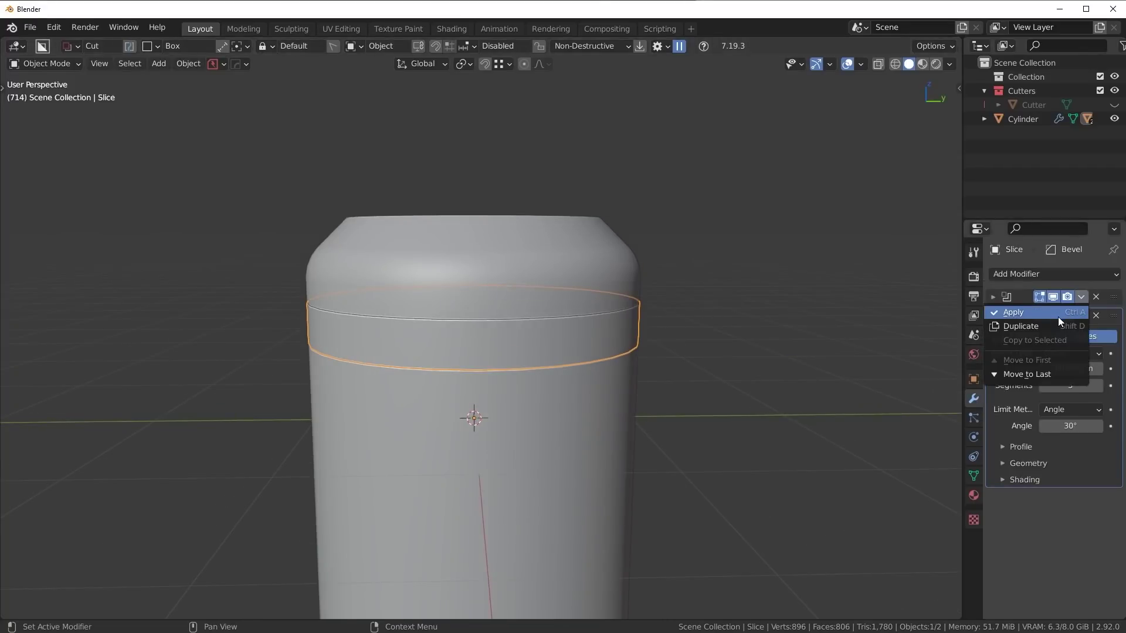
{"action": "left_click", "coordinate": [608, 274]}
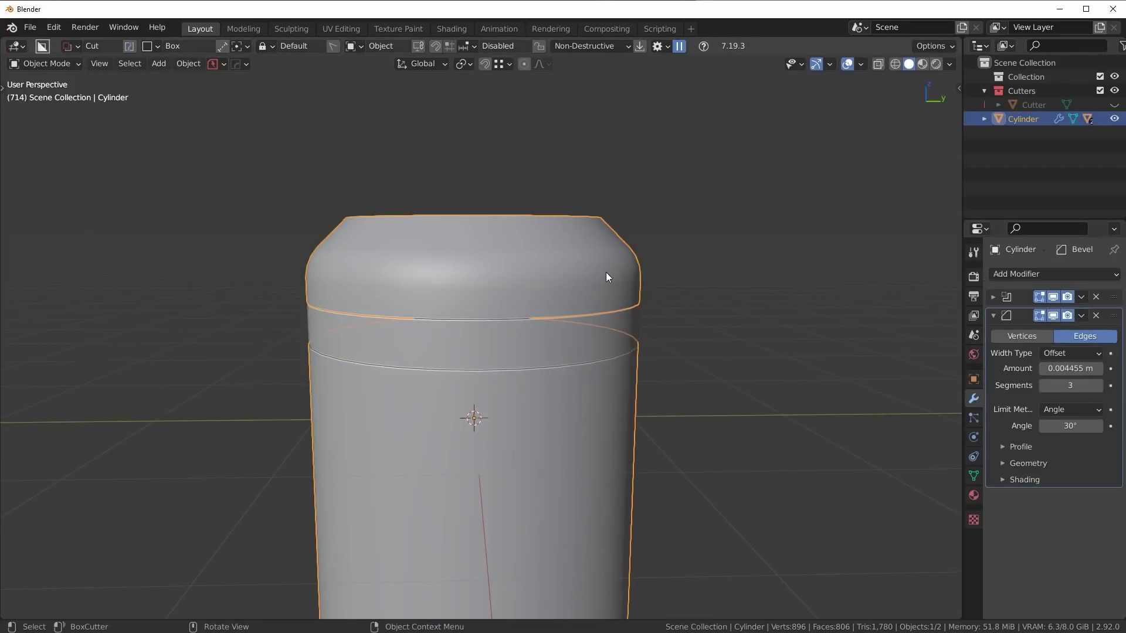
{"action": "left_click", "coordinate": [1081, 296]}
{"action": "left_click", "coordinate": [1062, 308]}
{"action": "left_click", "coordinate": [482, 350]}
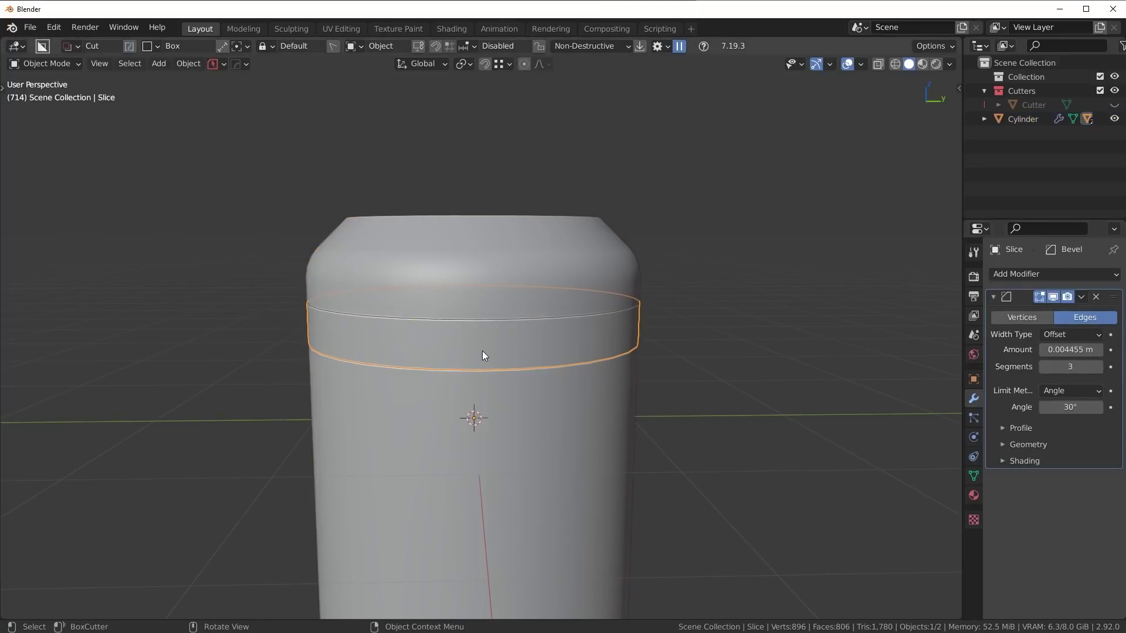
{"action": "middle_click_drag", "start_coordinate": [482, 352], "coordinate": [504, 347]}
{"action": "key", "text": "alt+a"}
{"action": "left_click", "coordinate": [381, 331]}
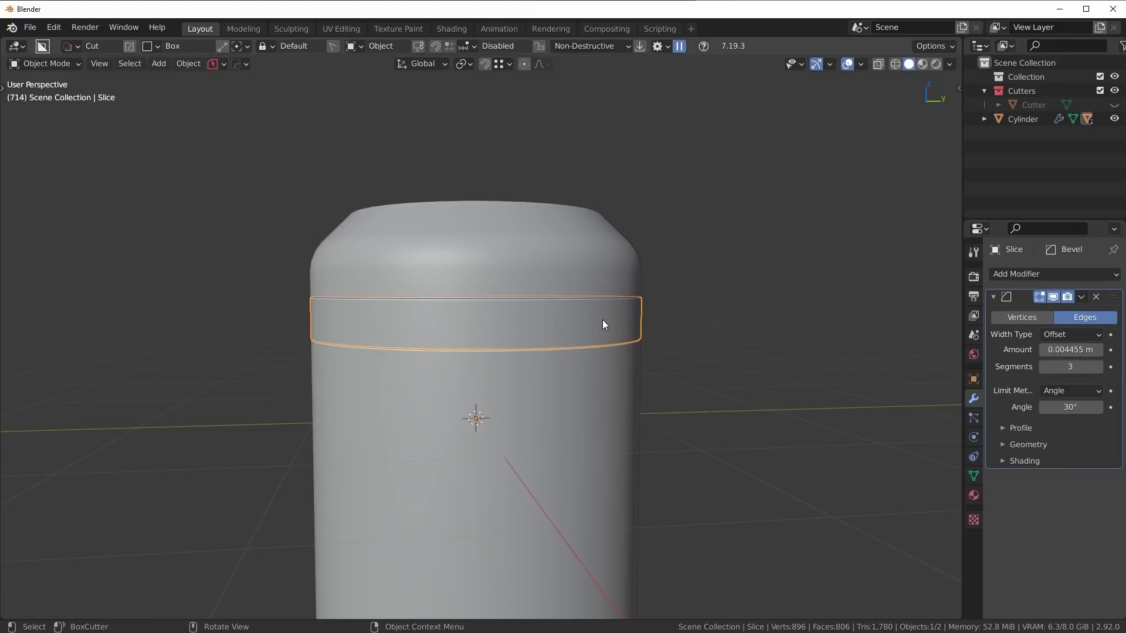
{"action": "middle_click_drag", "start_coordinate": [541, 331], "coordinate": [494, 350]}
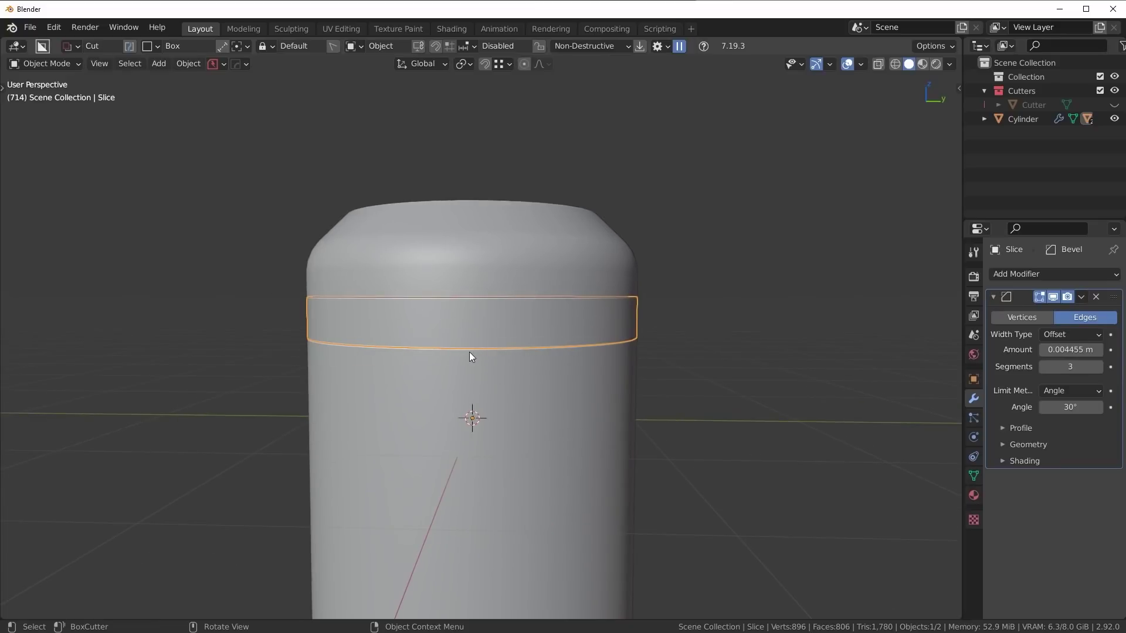
In face mode, select the whole ring band and duplicate it in place.
{"action": "key", "text": "Tab"}
{"action": "left_click", "coordinate": [646, 356]}
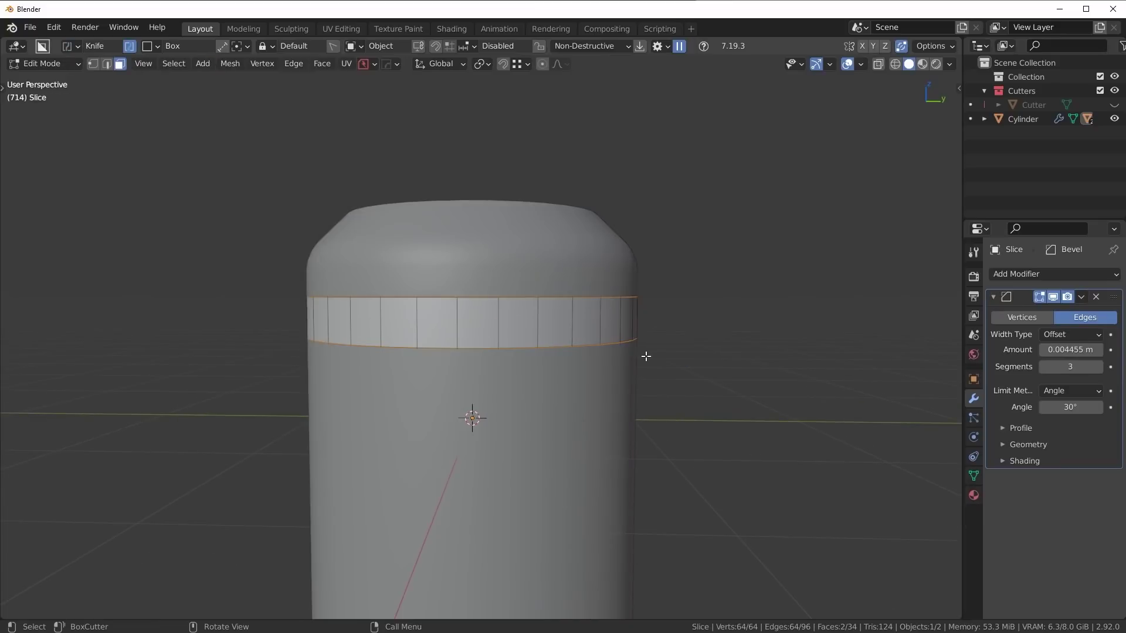
{"action": "left_click", "coordinate": [426, 324], "text": "alt"}
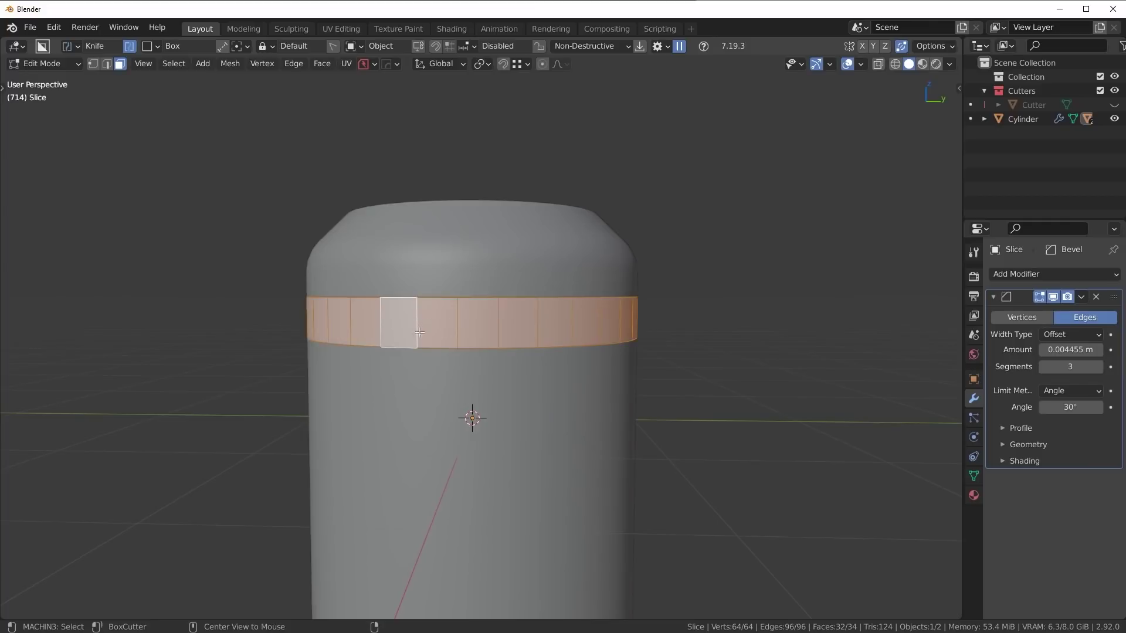
{"action": "scroll", "coordinate": [578, 358], "scroll_direction": "up", "scroll_amount": 2}
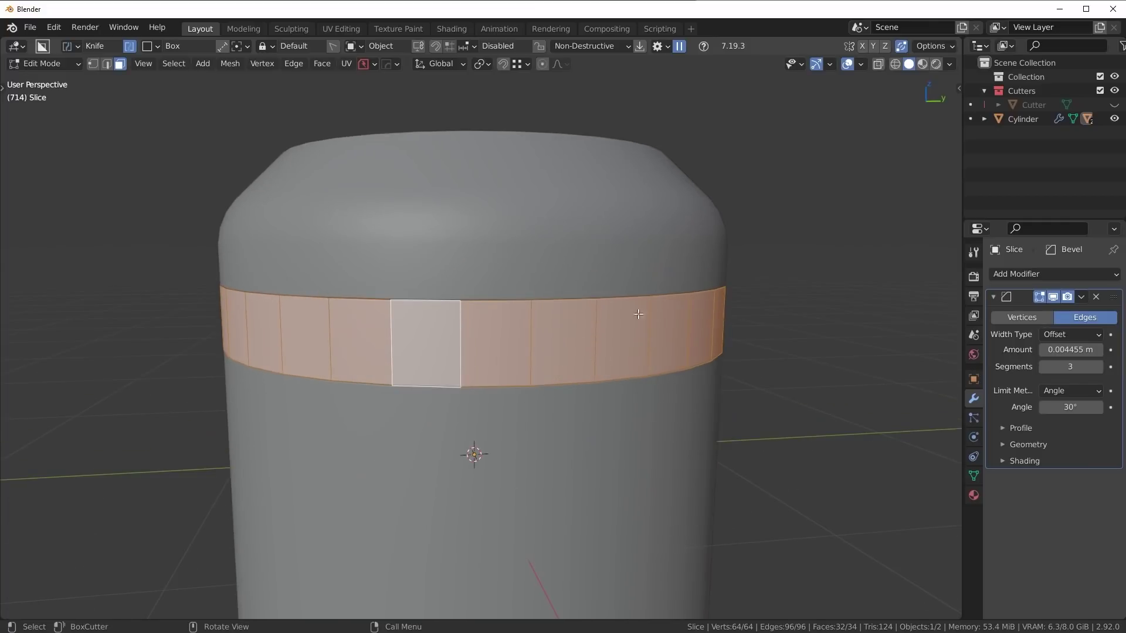
{"action": "key", "text": "shift+d"}
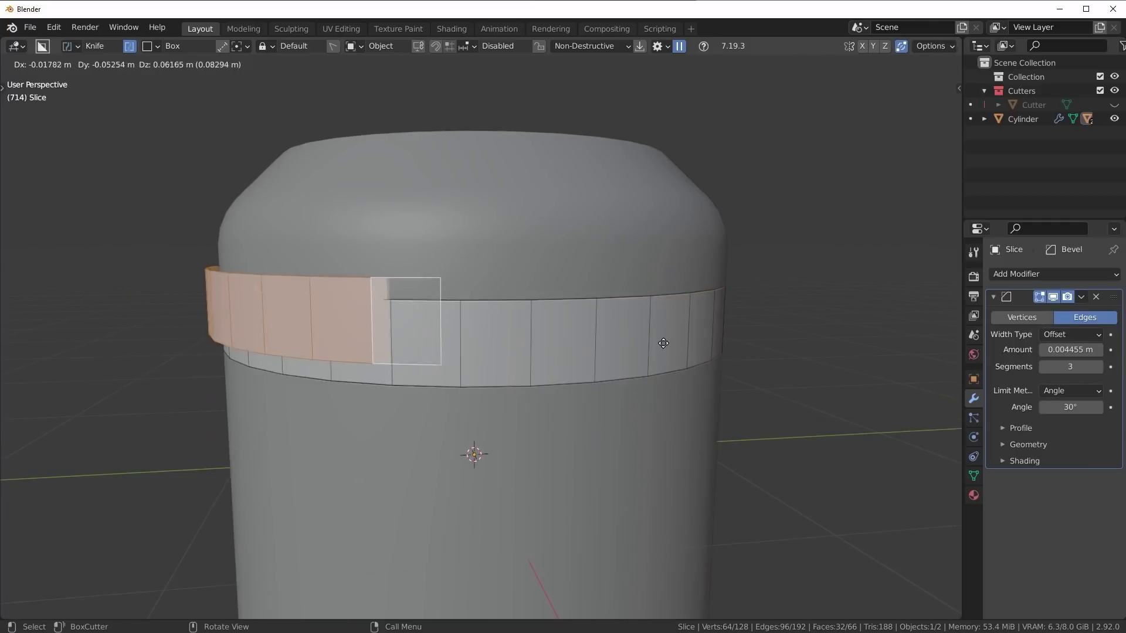
{"action": "right_click", "coordinate": [666, 337]}
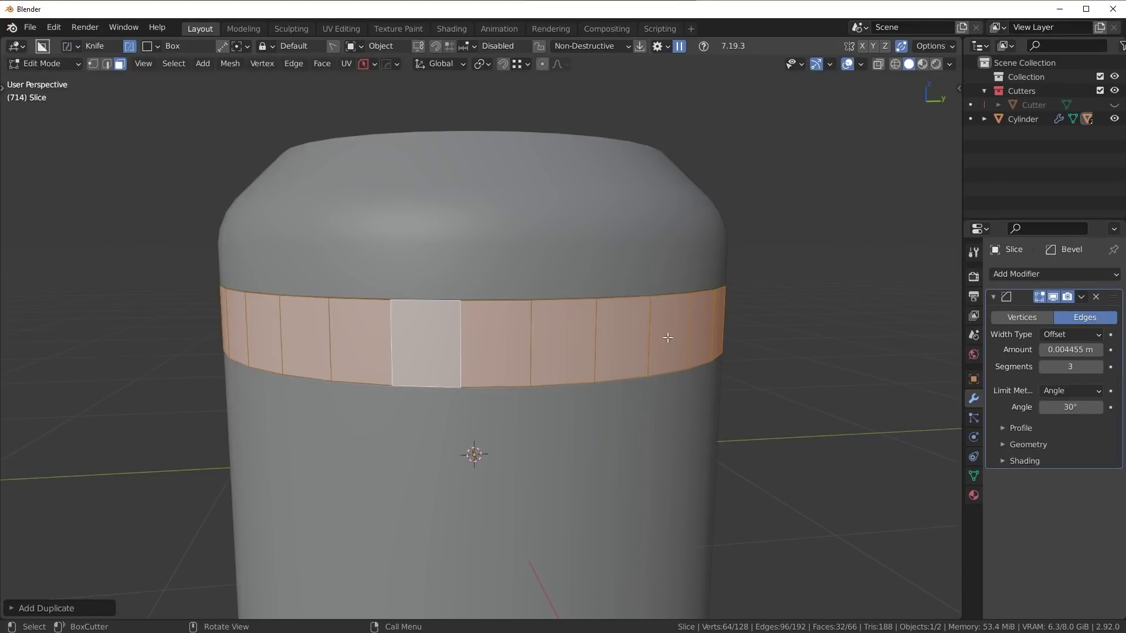
Separate the band into its own object, then duplicate it as Slice.001.
{"action": "key", "text": "p"}
{"action": "left_click", "coordinate": [667, 337]}
{"action": "key", "text": "Tab"}
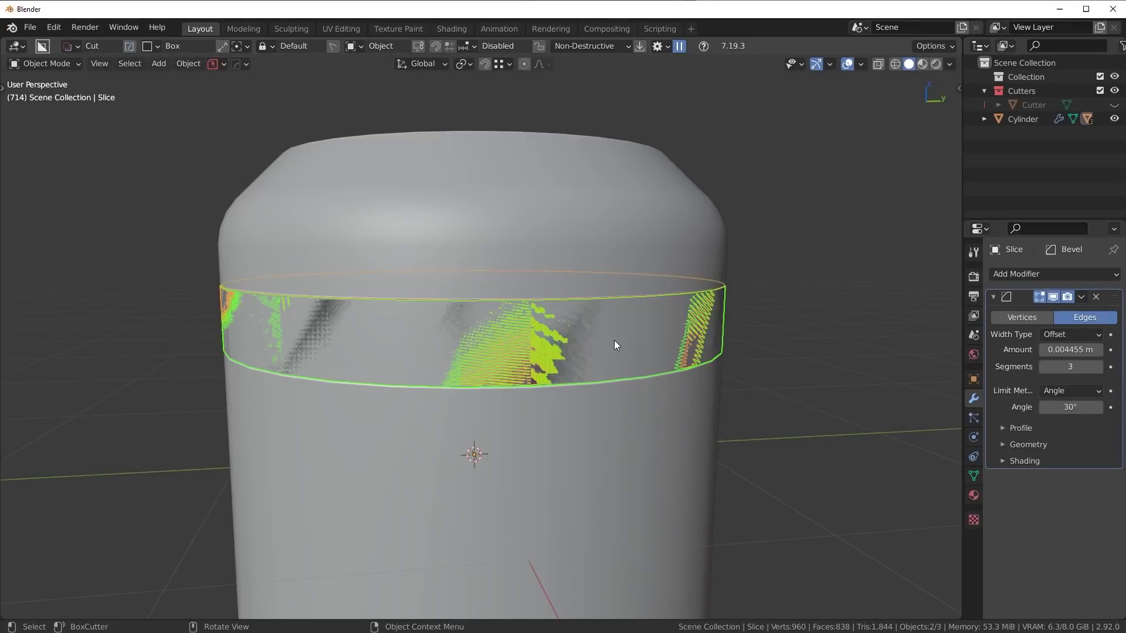
{"action": "key", "text": "shift+d"}
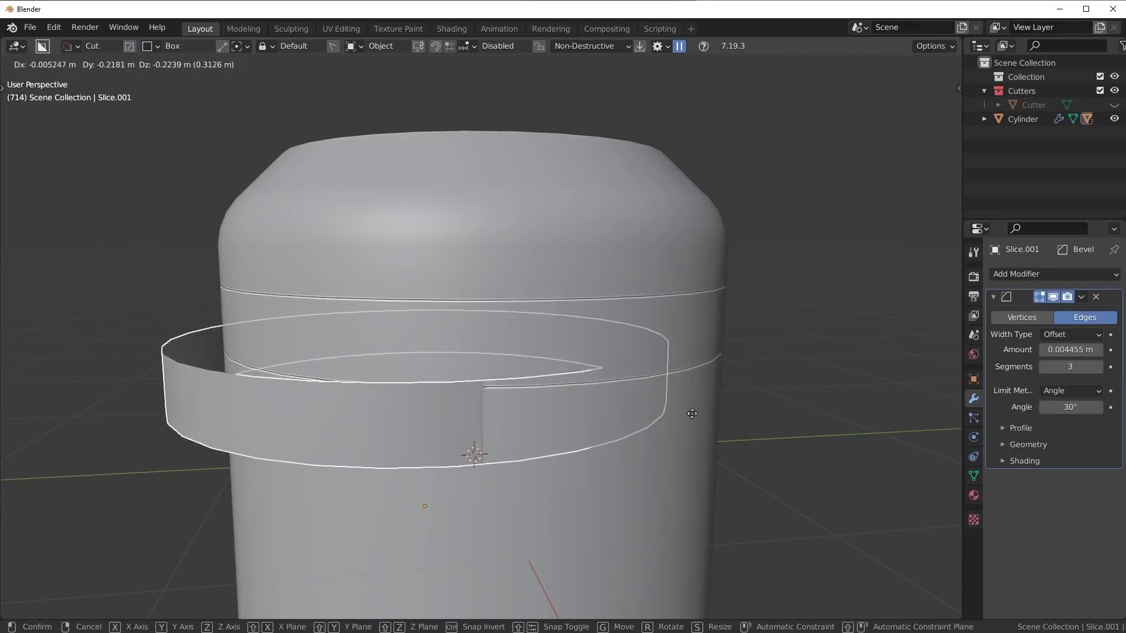
Keep the duplicate band in place on the original and scale it thinner along Z.
{"action": "right_click", "coordinate": [692, 413]}
{"action": "scroll", "coordinate": [813, 393], "scroll_direction": "down", "scroll_amount": 3}
{"action": "key", "text": "s"}
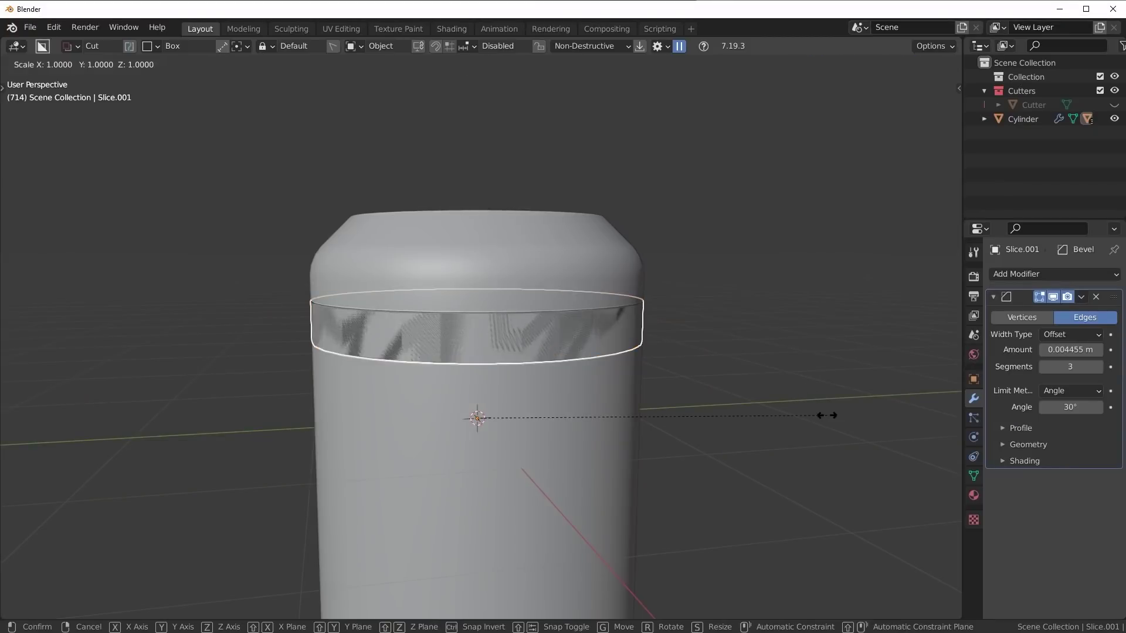
{"action": "key", "text": "z"}
{"action": "left_click", "coordinate": [662, 417]}
{"action": "middle_click_drag", "start_coordinate": [661, 417], "coordinate": [456, 403]}
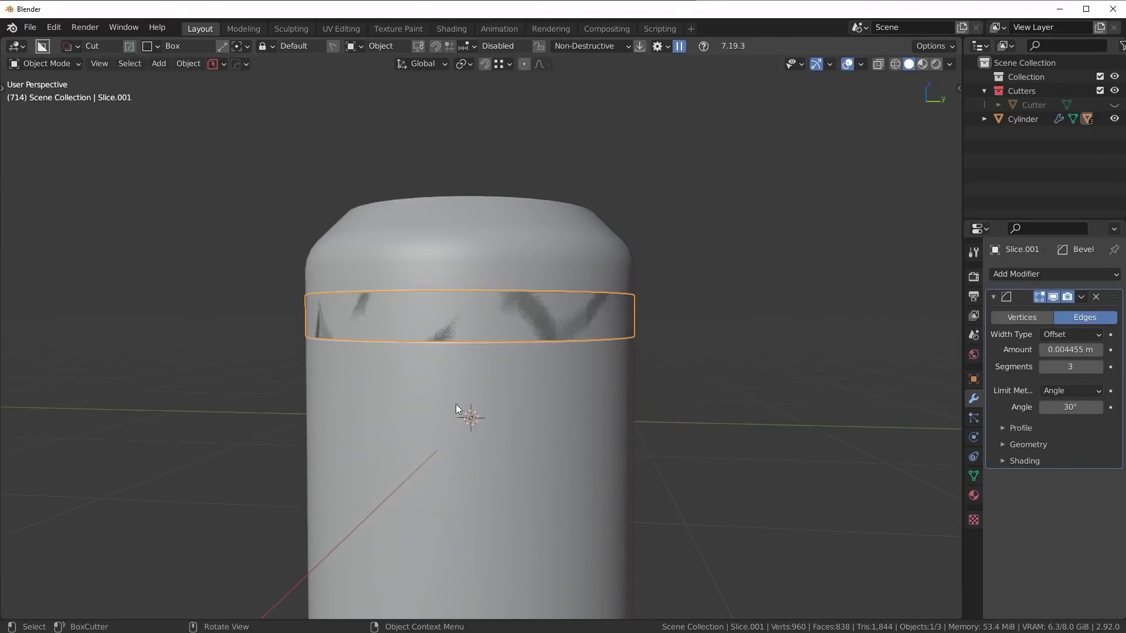
{"action": "middle_click_drag", "start_coordinate": [562, 396], "coordinate": [677, 368]}
Set Slice.001's origin to its geometry, then rescale it along Z to about 0.85.
{"action": "right_click", "coordinate": [677, 368]}
{"action": "mouse_move", "coordinate": [656, 400]}
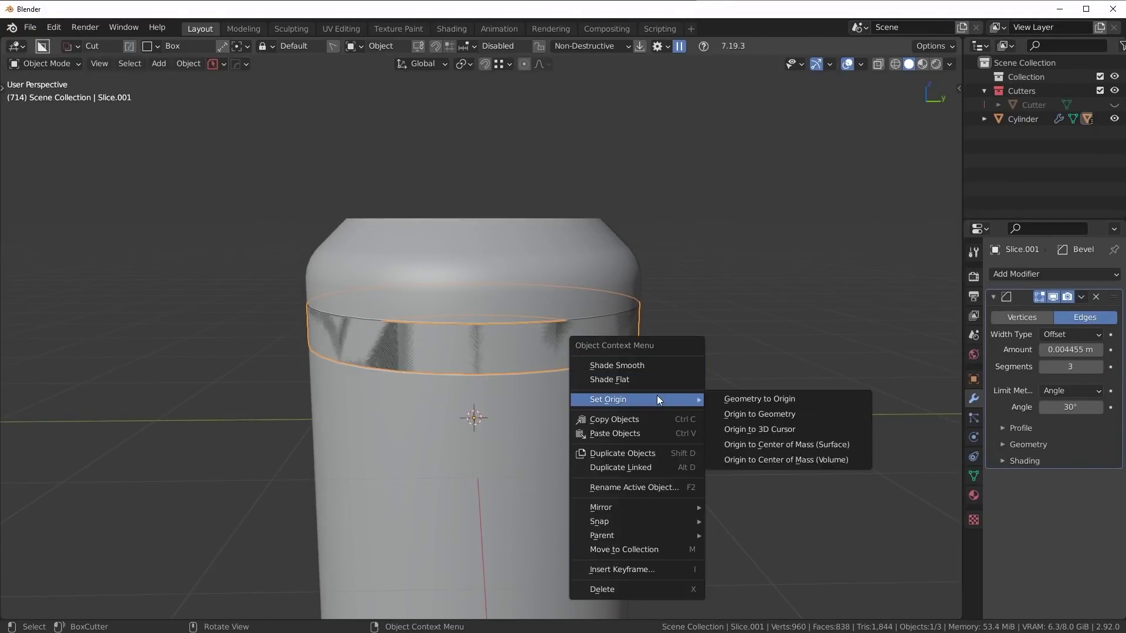
{"action": "left_click", "coordinate": [752, 413]}
{"action": "middle_click_drag", "start_coordinate": [794, 413], "coordinate": [829, 394]}
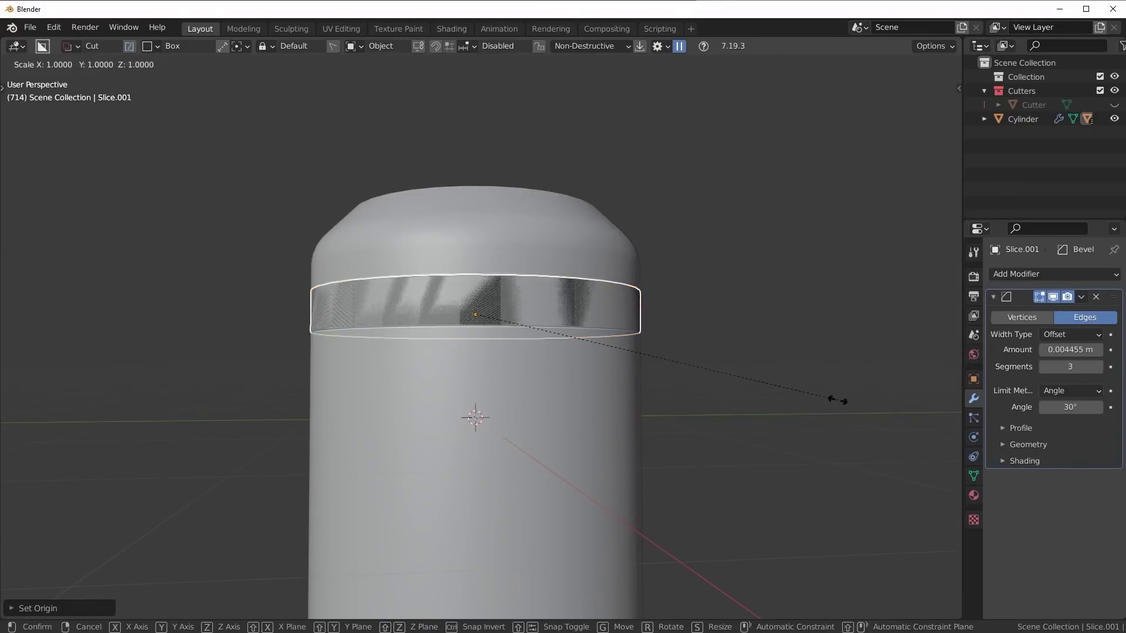
{"action": "key", "text": "z"}
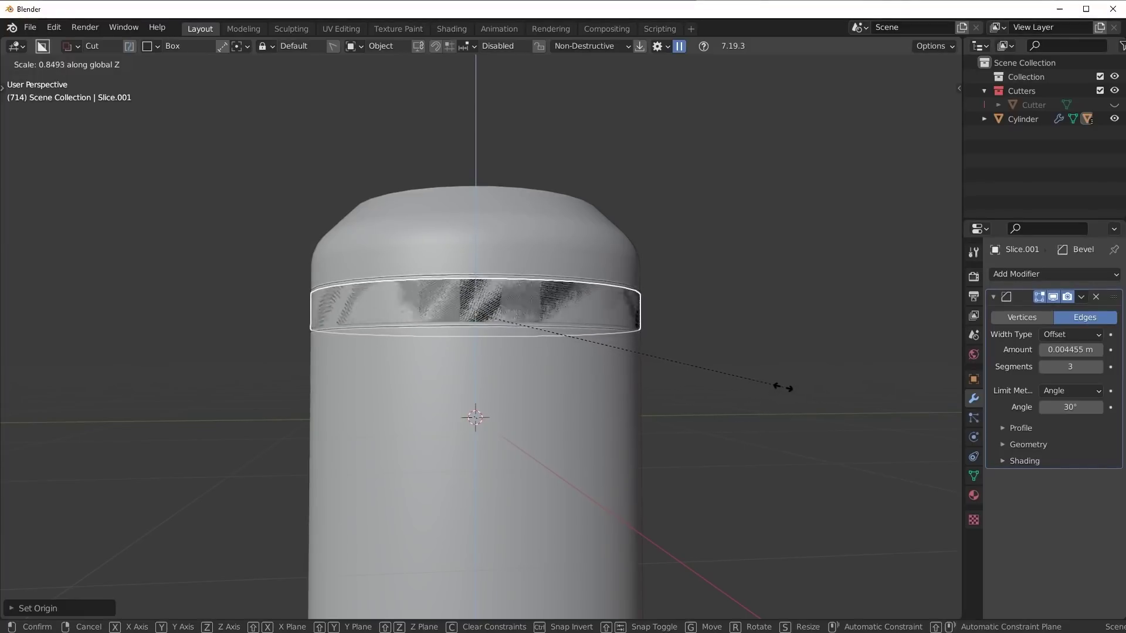
{"action": "left_click", "coordinate": [713, 403]}
{"action": "scroll", "coordinate": [713, 402], "scroll_direction": "up", "scroll_amount": 5}
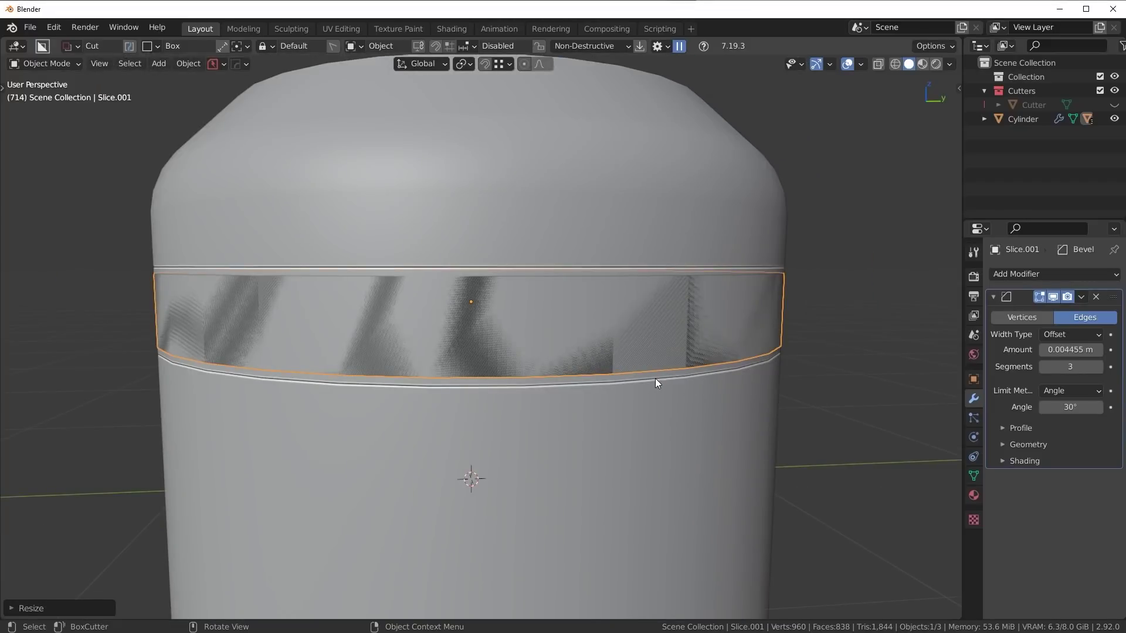
Fatten all faces of Slice.001 slightly outward with Alt+S, then return to Object Mode.
{"action": "key", "text": "Tab"}
{"action": "left_click", "coordinate": [809, 382]}
{"action": "key", "text": "a"}
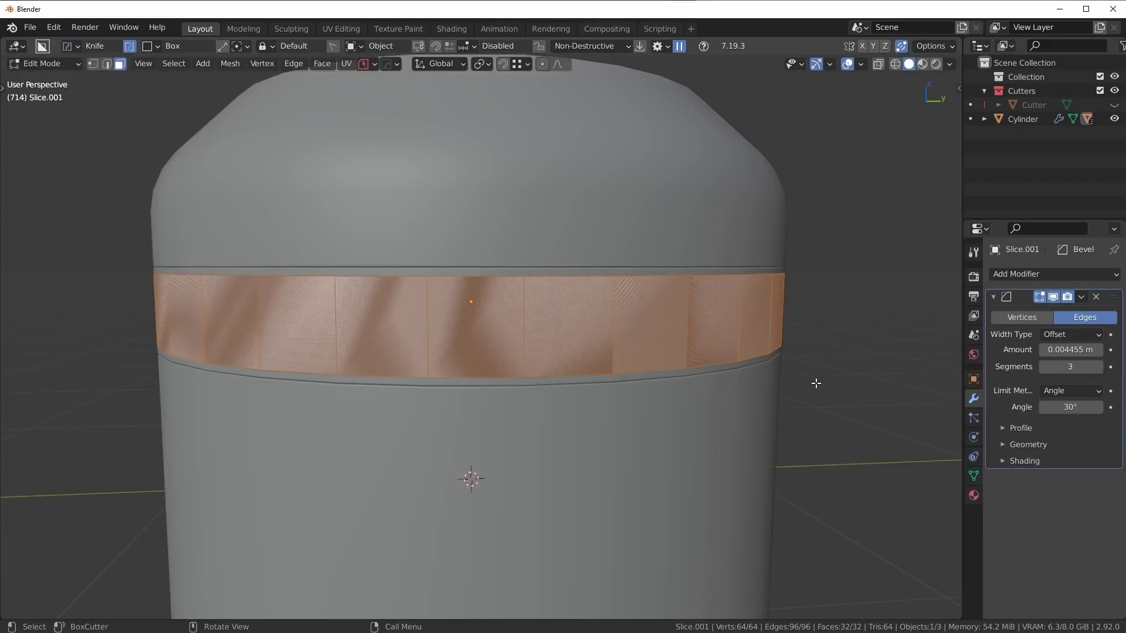
{"action": "key", "text": "alt+s"}
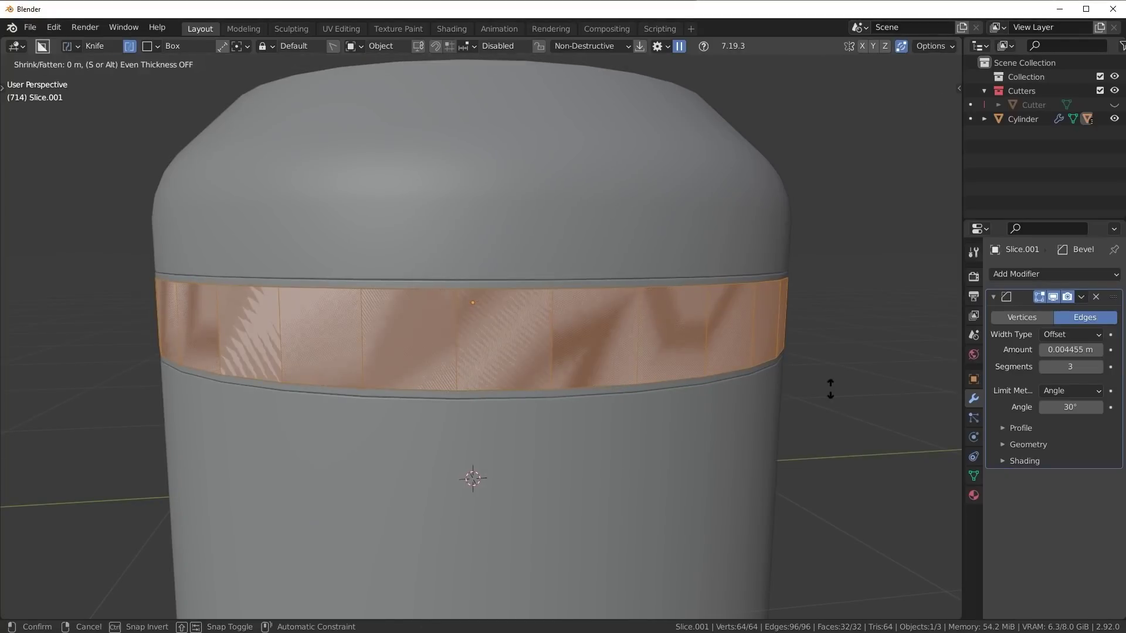
{"action": "left_click", "coordinate": [832, 388]}
{"action": "key", "text": "Tab"}
{"action": "left_click", "coordinate": [765, 355]}
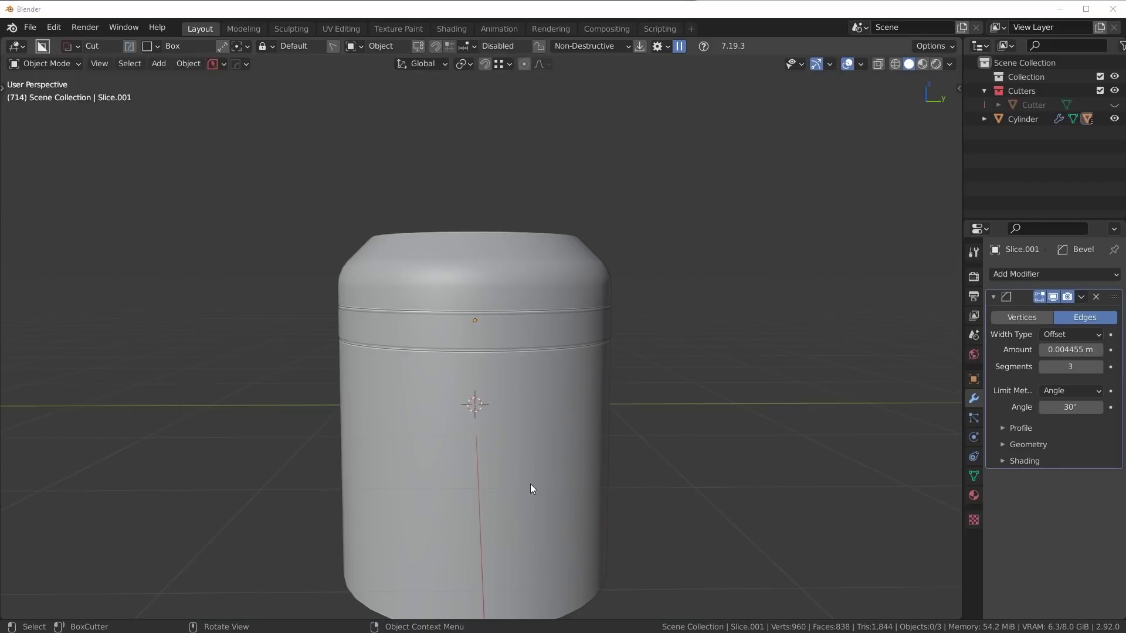
Switch the viewport to Material Preview and re-enter Edit Mode with all band faces selected.
{"action": "scroll", "coordinate": [533, 481], "scroll_direction": "up", "scroll_amount": 2}
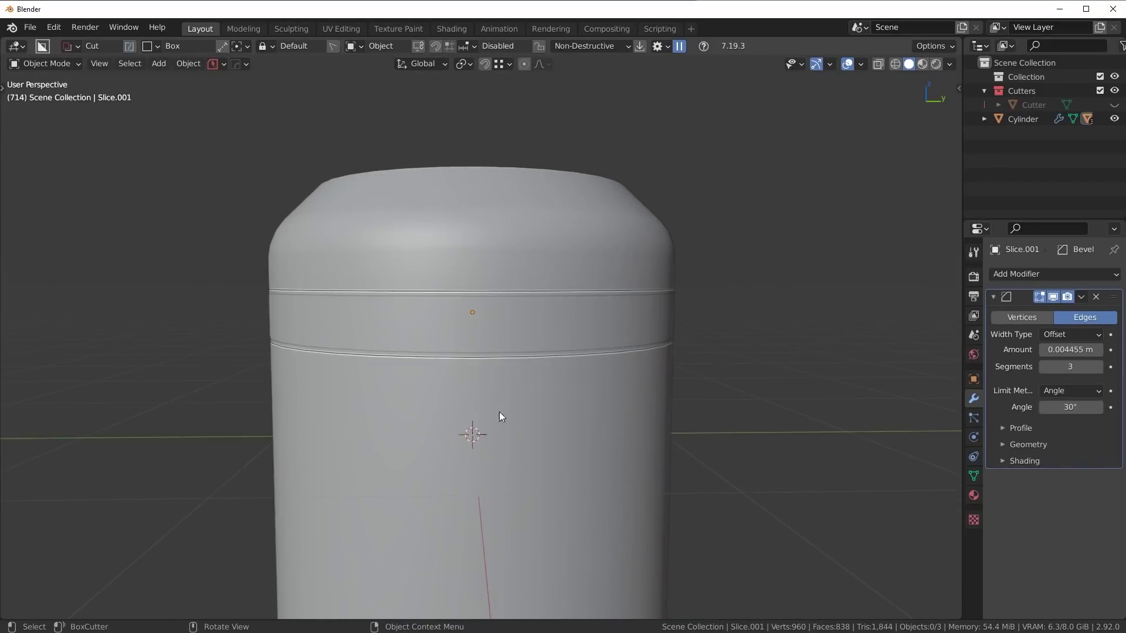
{"action": "left_click", "coordinate": [455, 328]}
{"action": "key", "text": "g"}
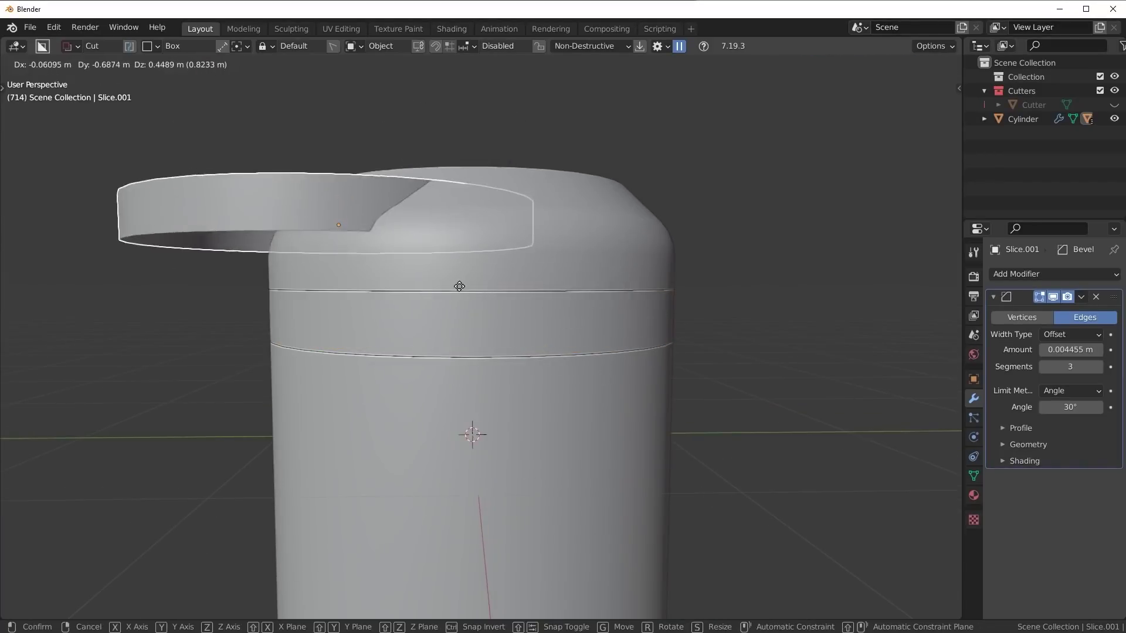
{"action": "key", "text": "Escape"}
{"action": "left_click", "coordinate": [921, 64]}
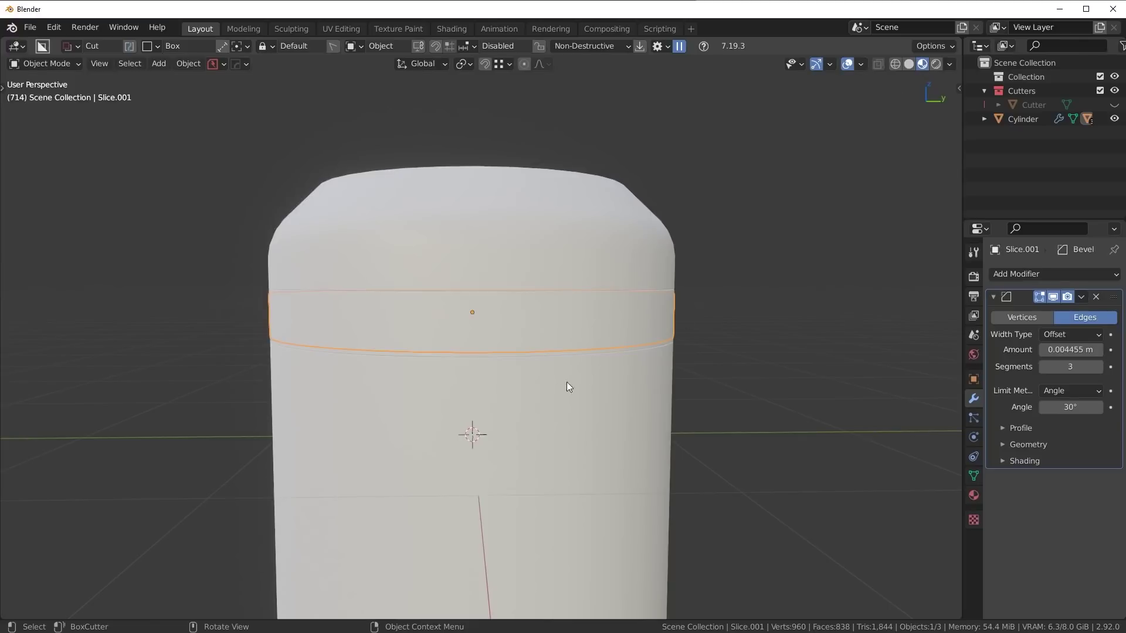
{"action": "key", "text": "Tab"}
{"action": "left_click", "coordinate": [629, 390]}
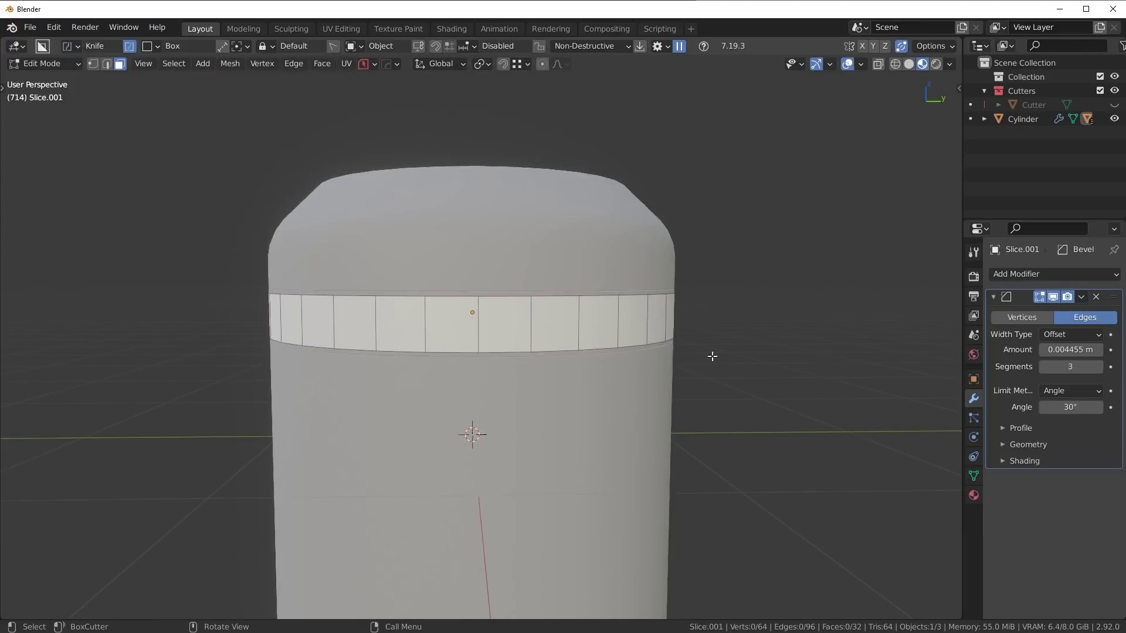
{"action": "key", "text": "a"}
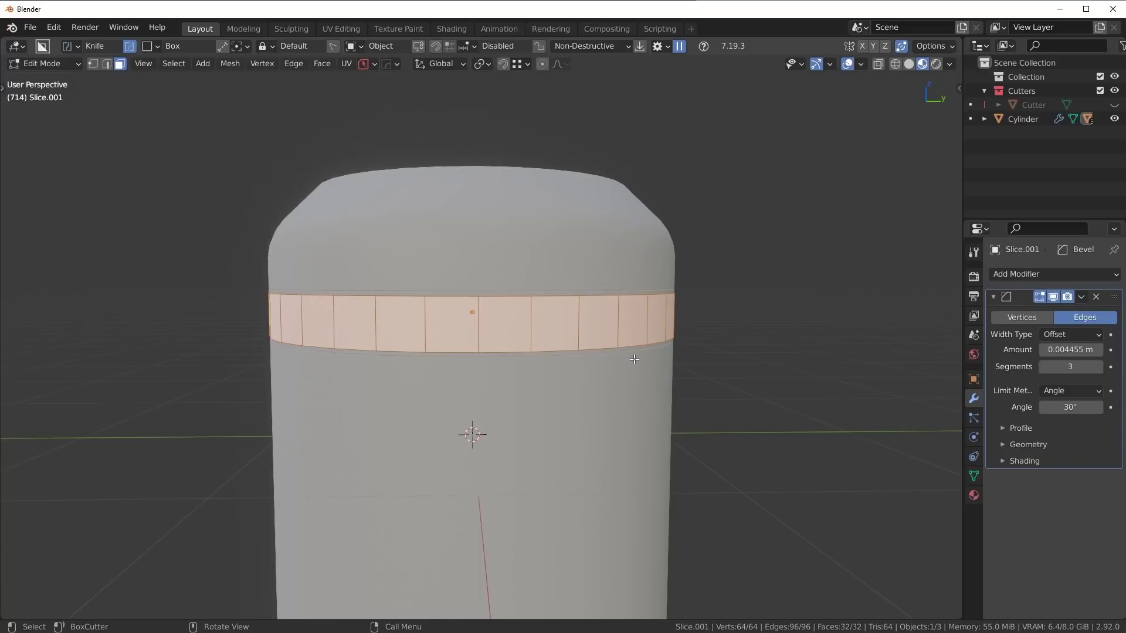
Show the band's Material Properties and open the DECALmachine trim picker previewing the Example Sheet.
{"action": "left_click", "coordinate": [974, 495]}
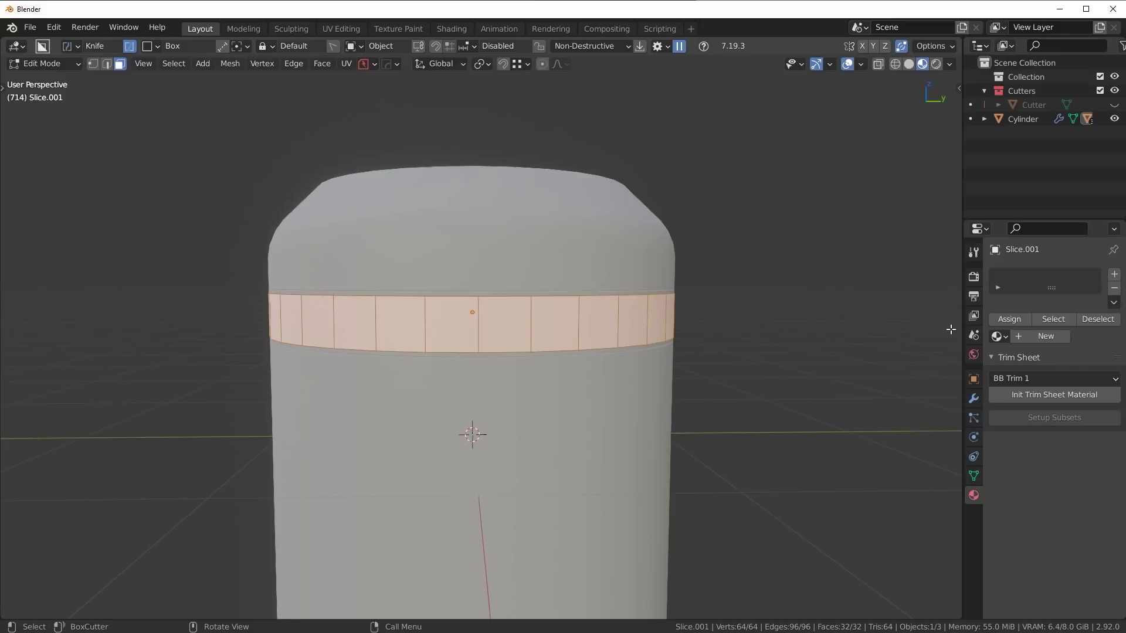
{"action": "middle_click_drag", "start_coordinate": [805, 512], "coordinate": [704, 444]}
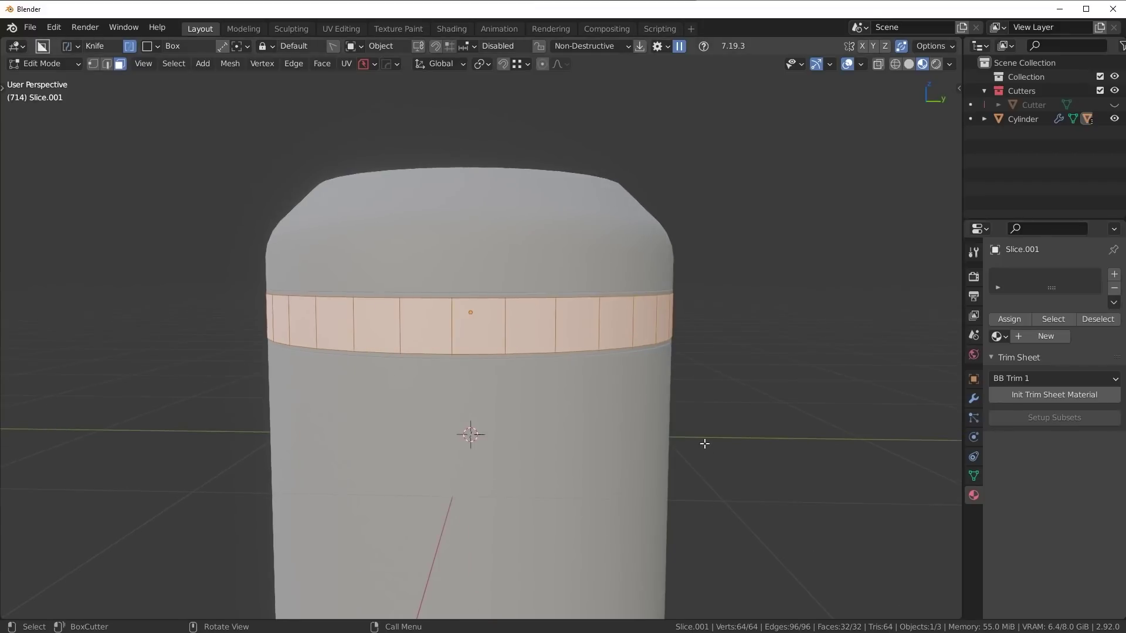
{"action": "key", "text": "d"}
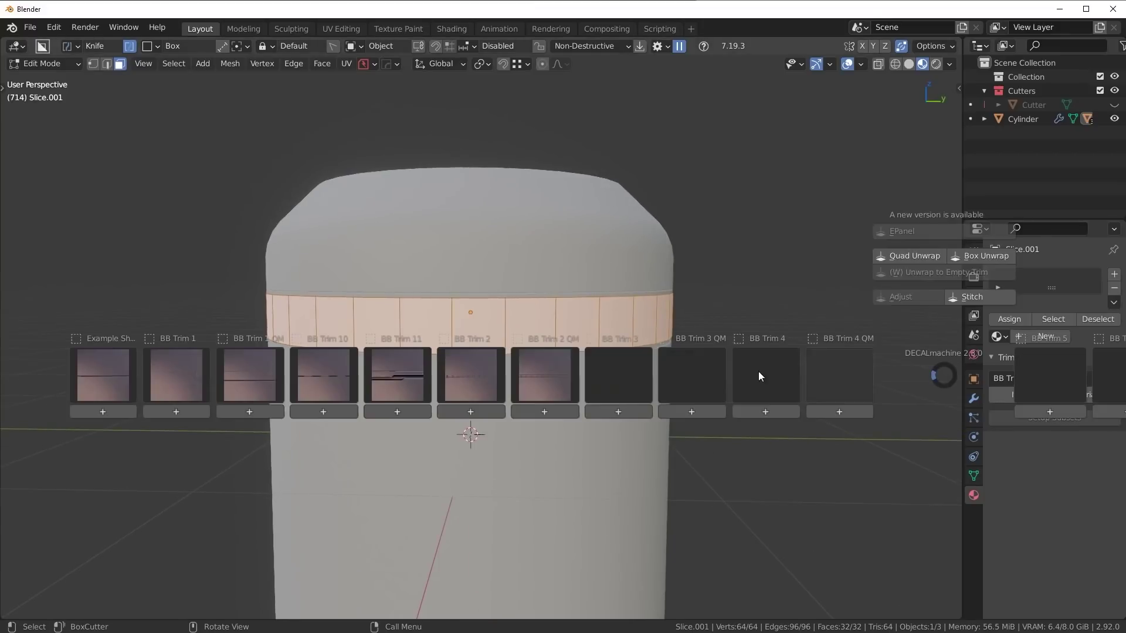
{"action": "mouse_move", "coordinate": [92, 371]}
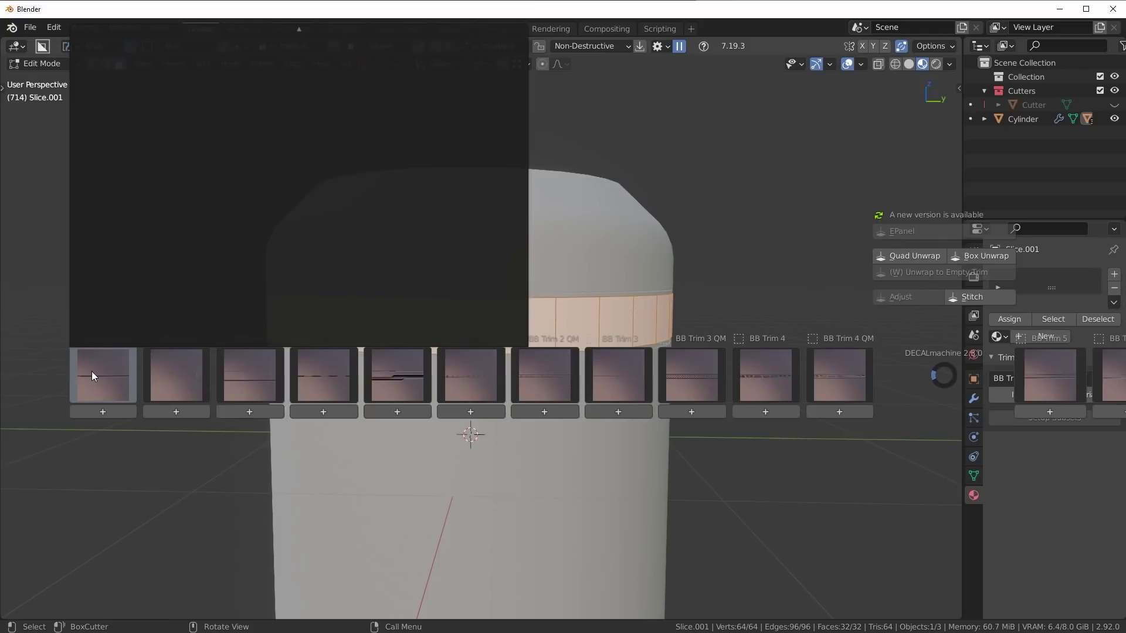
{"action": "mouse_move", "coordinate": [302, 28]}
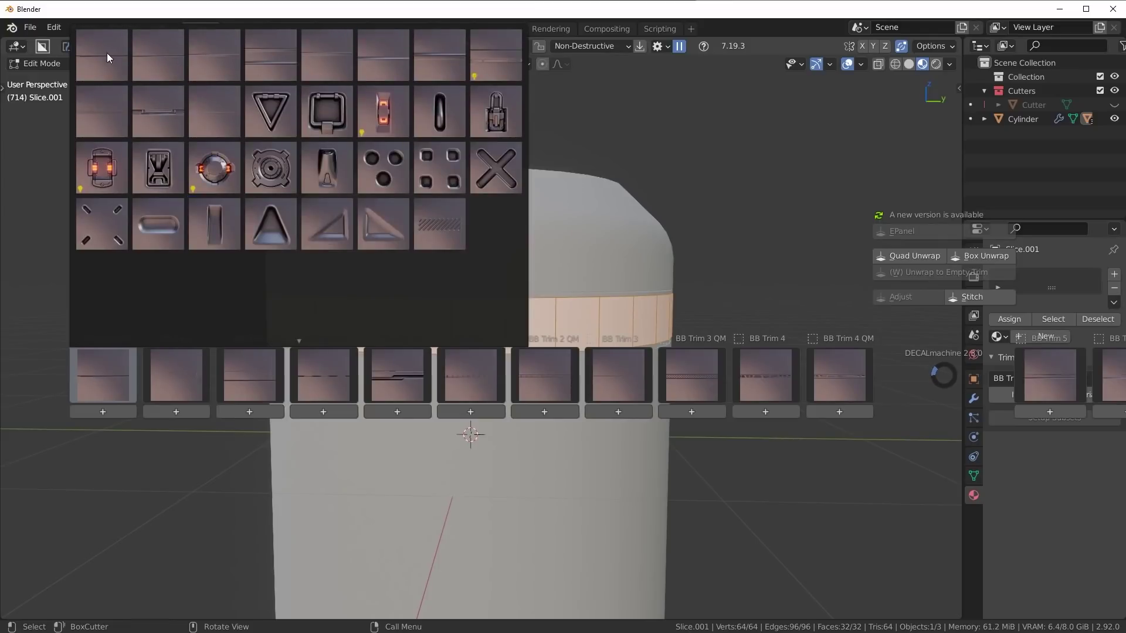
Apply the Example Sheet to Slice.001 on trim 005, then return to Object Mode and zoom out.
{"action": "left_click", "coordinate": [106, 53]}
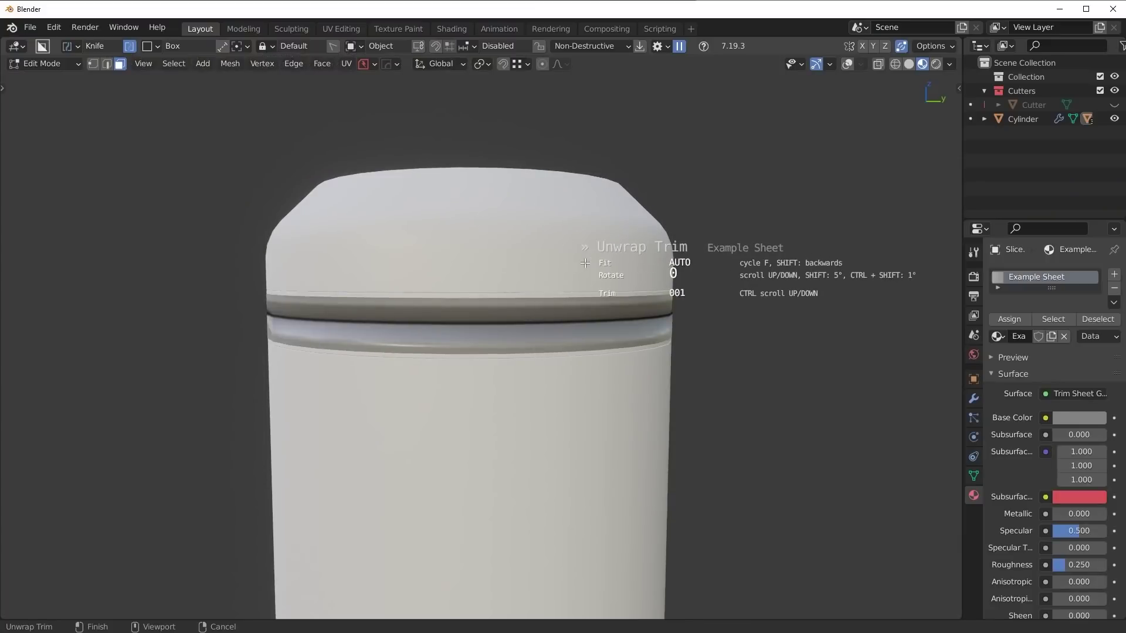
{"action": "scroll", "coordinate": [604, 287], "scroll_direction": "down", "scroll_amount": 8, "text": "ctrl"}
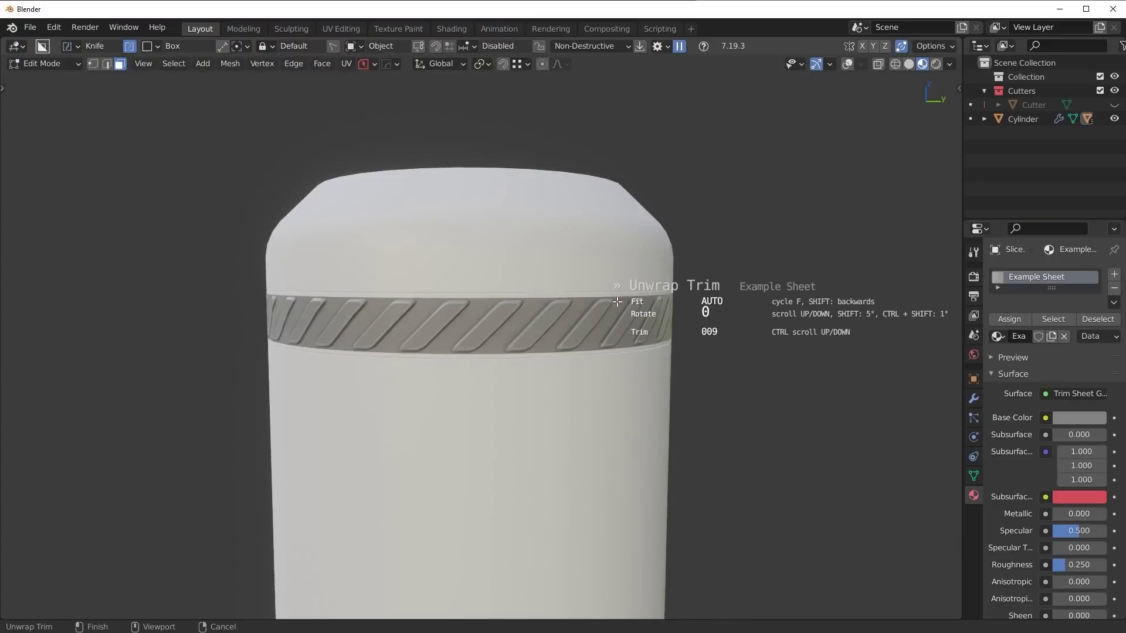
{"action": "scroll", "coordinate": [617, 302], "scroll_direction": "up", "scroll_amount": 5, "text": "ctrl"}
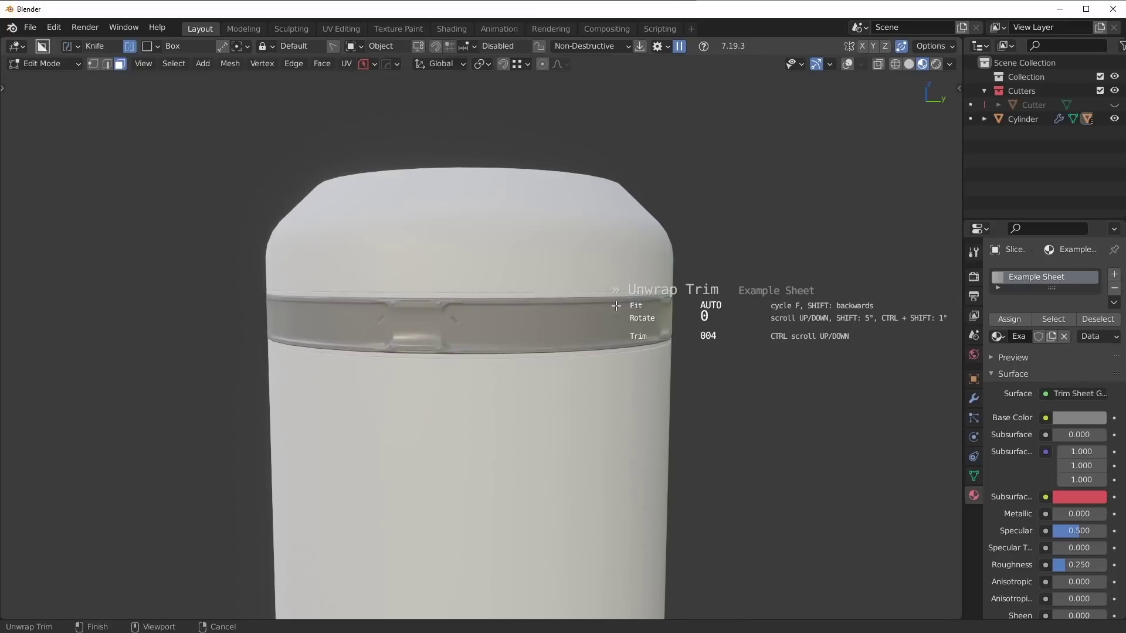
{"action": "scroll", "coordinate": [616, 306], "scroll_direction": "up", "scroll_amount": 1, "text": "ctrl"}
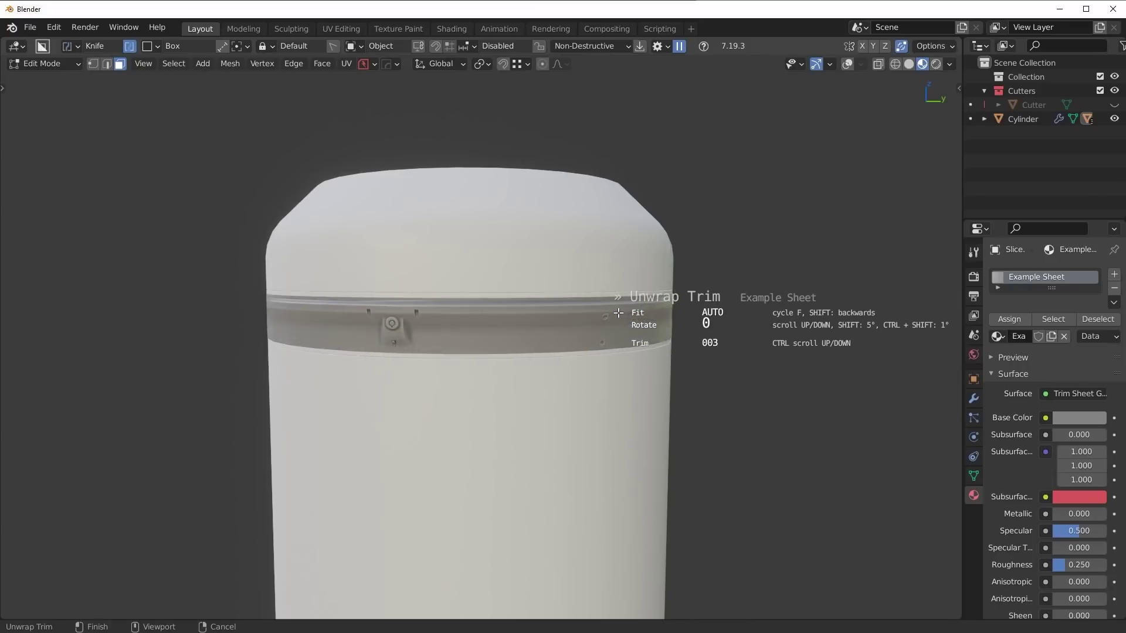
{"action": "scroll", "coordinate": [737, 344], "scroll_direction": "down", "scroll_amount": 3, "text": "ctrl"}
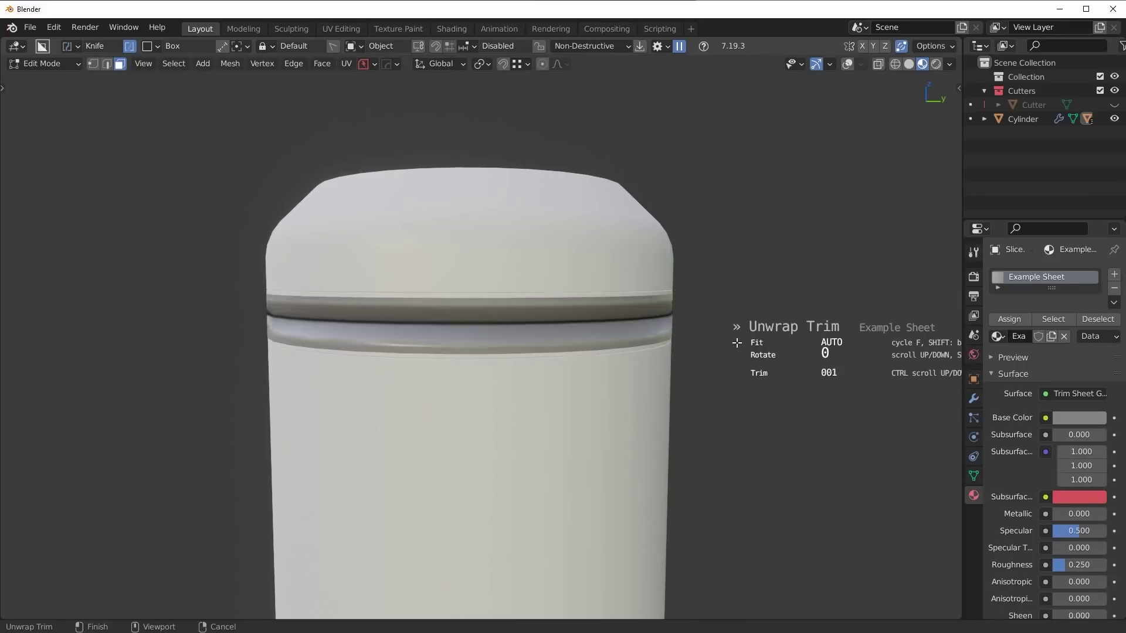
{"action": "scroll", "coordinate": [737, 343], "scroll_direction": "up", "scroll_amount": 1, "text": "ctrl"}
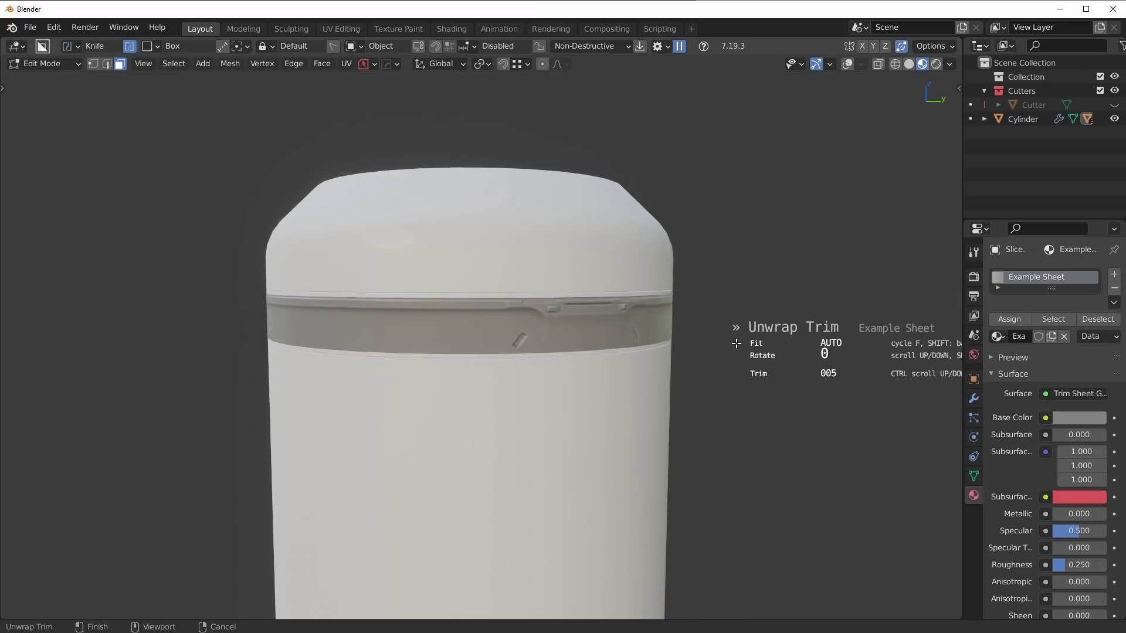
{"action": "left_click", "coordinate": [737, 343]}
{"action": "key", "text": "Tab"}
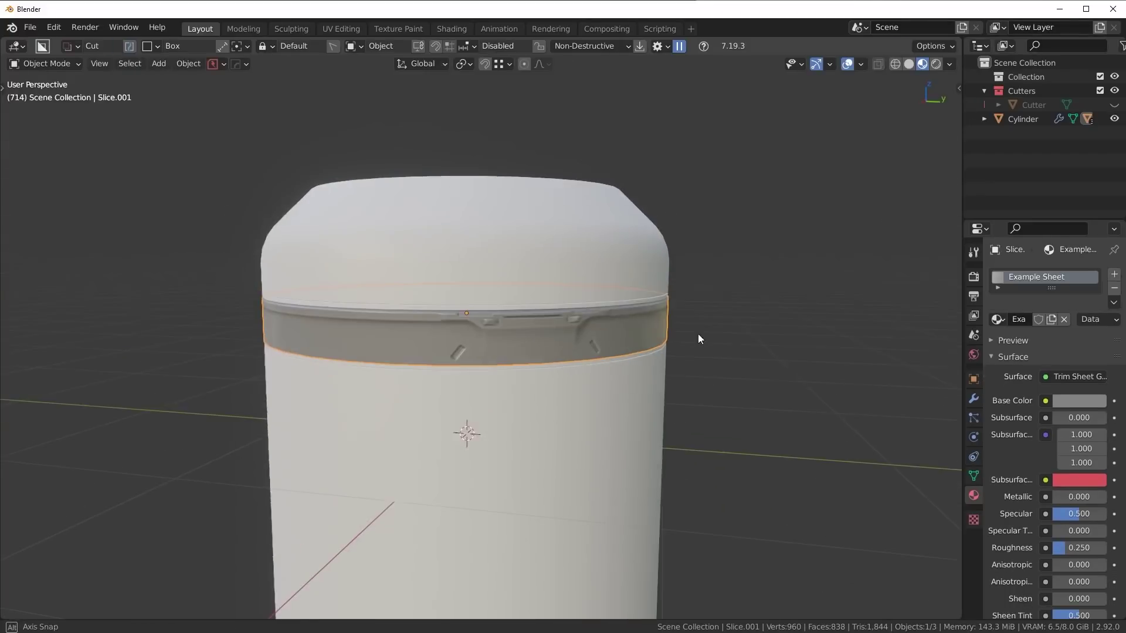
{"action": "scroll", "coordinate": [694, 373], "scroll_direction": "down", "scroll_amount": 3}
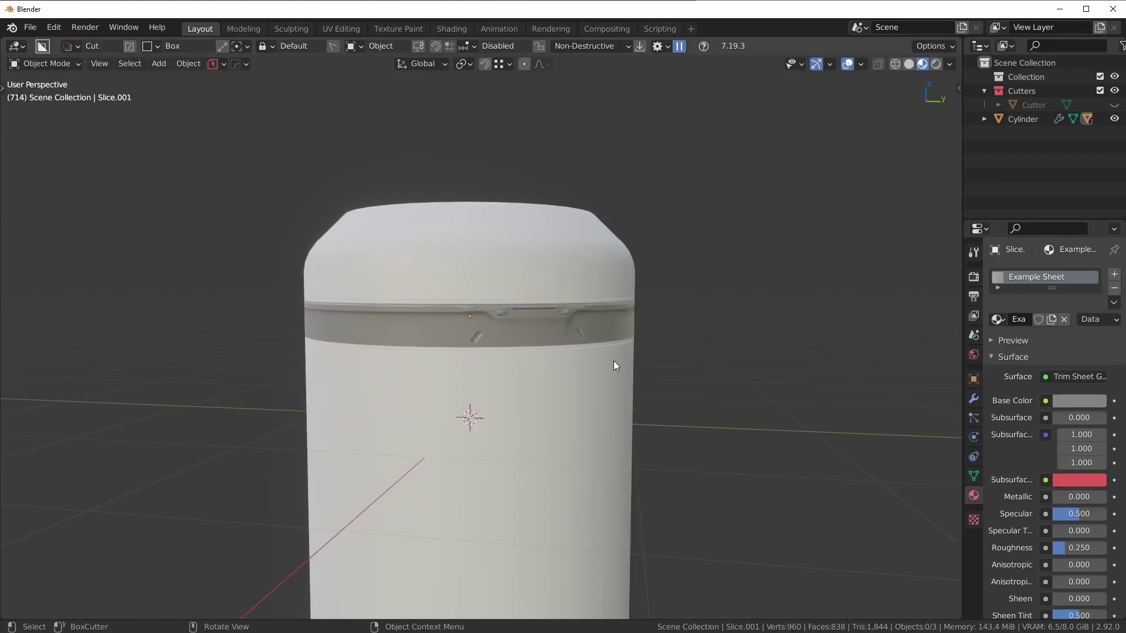
{"action": "scroll", "coordinate": [615, 356], "scroll_direction": "down", "scroll_amount": 2}
Add an edge loop near the cylinder's base and bevel it into a one-segment band.
{"action": "middle_click_drag", "start_coordinate": [554, 358], "coordinate": [532, 395]}
{"action": "scroll", "coordinate": [488, 422], "scroll_direction": "up", "scroll_amount": 1}
{"action": "left_click", "coordinate": [499, 421]}
{"action": "key", "text": "Tab"}
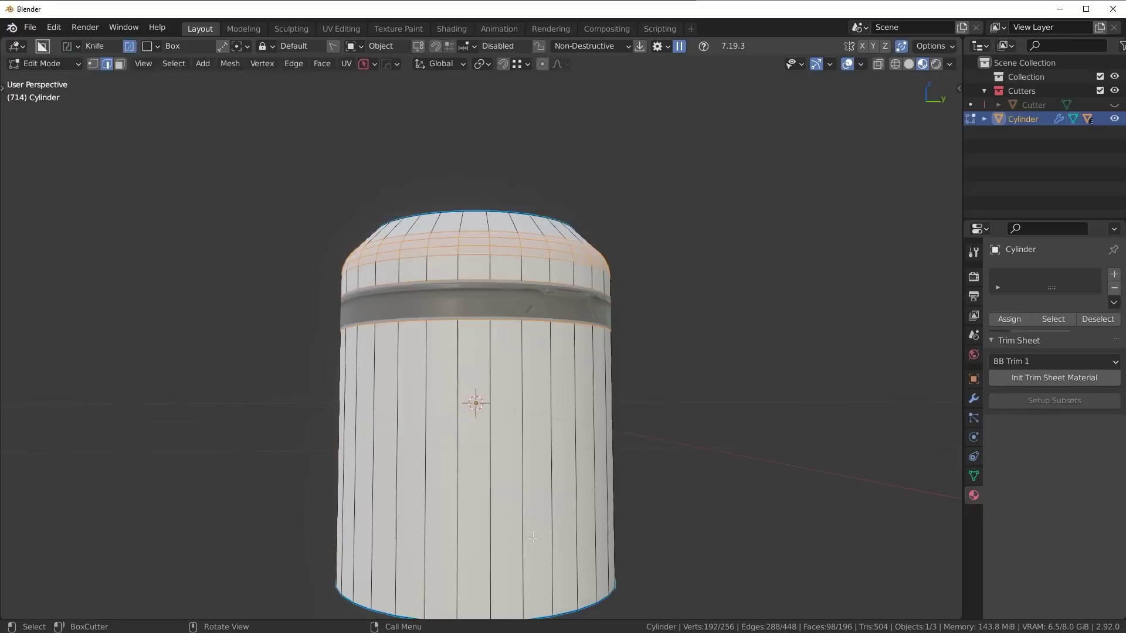
{"action": "middle_click_drag", "start_coordinate": [572, 559], "coordinate": [577, 444]}
{"action": "key", "text": "ctrl+r"}
{"action": "left_click", "coordinate": [572, 430]}
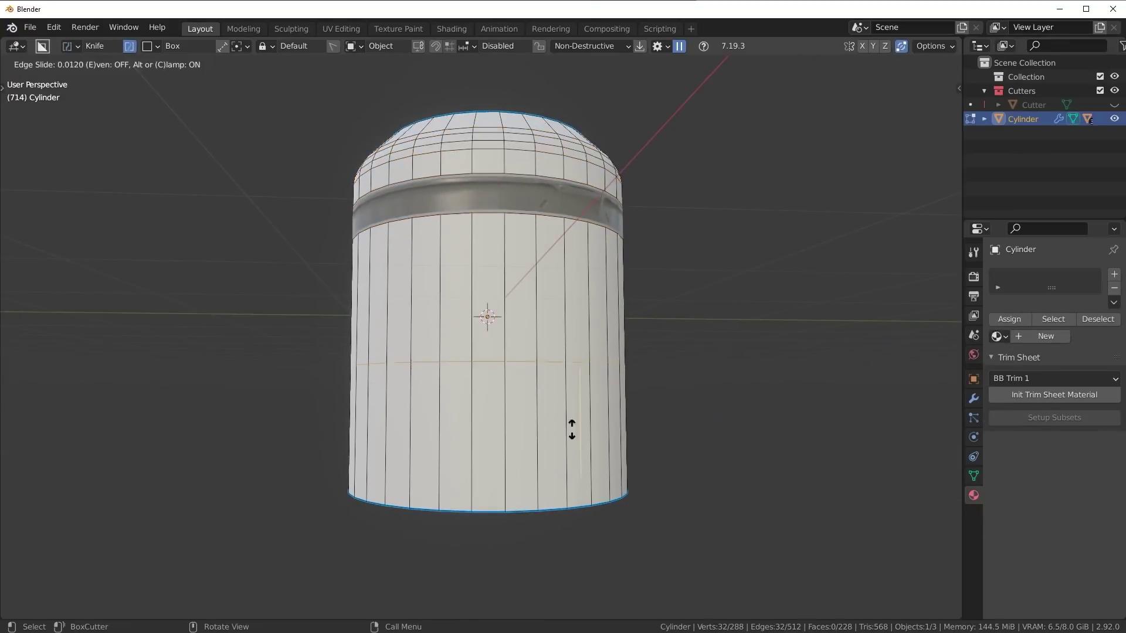
{"action": "left_click", "coordinate": [604, 537]}
{"action": "key", "text": "ctrl+b"}
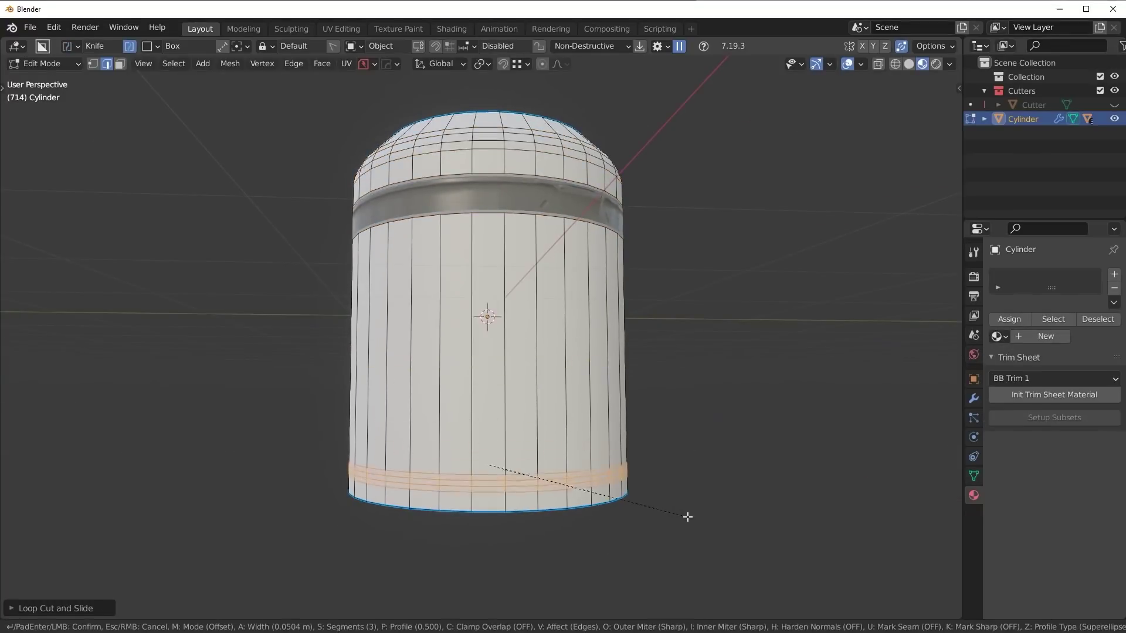
{"action": "scroll", "coordinate": [688, 517], "scroll_direction": "down", "scroll_amount": 2}
{"action": "left_click", "coordinate": [688, 517]}
Duplicate the bevelled band faces and separate them into their own object, Cylinder.001.
{"action": "key", "text": "shift+d"}
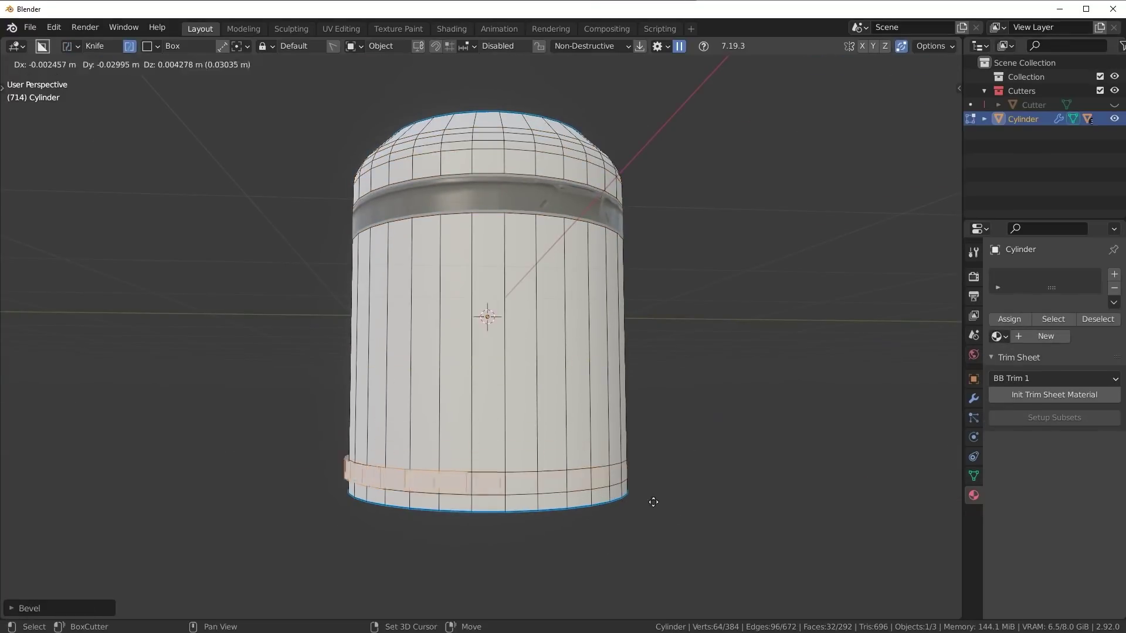
{"action": "right_click", "coordinate": [639, 431]}
{"action": "key", "text": "p"}
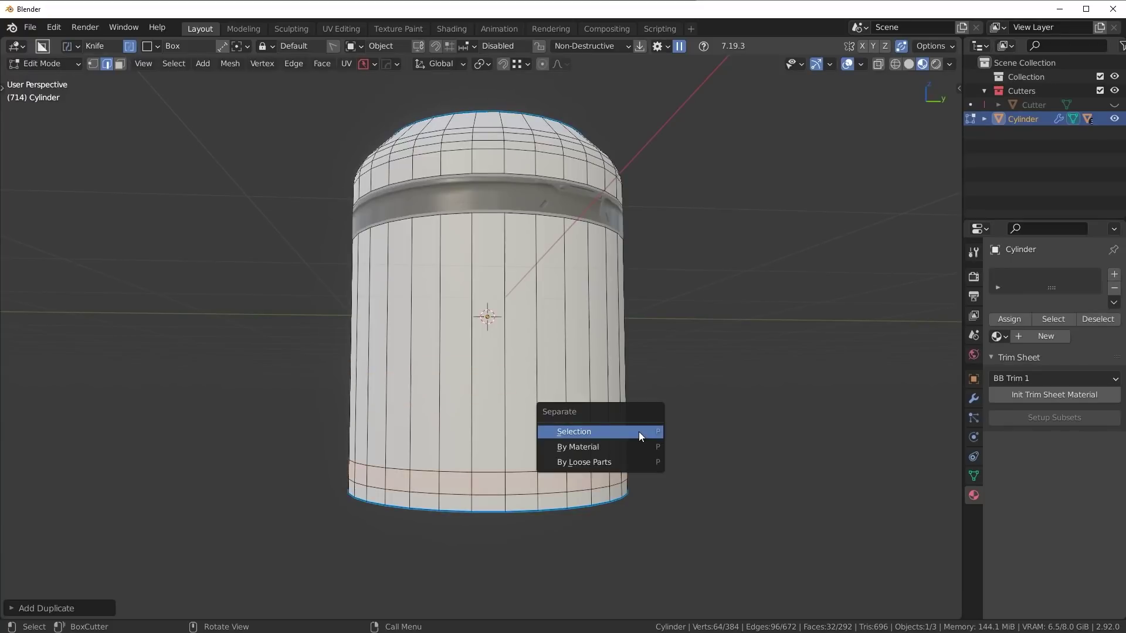
{"action": "left_click", "coordinate": [639, 431]}
{"action": "key", "text": "Tab"}
{"action": "left_click", "coordinate": [581, 475]}
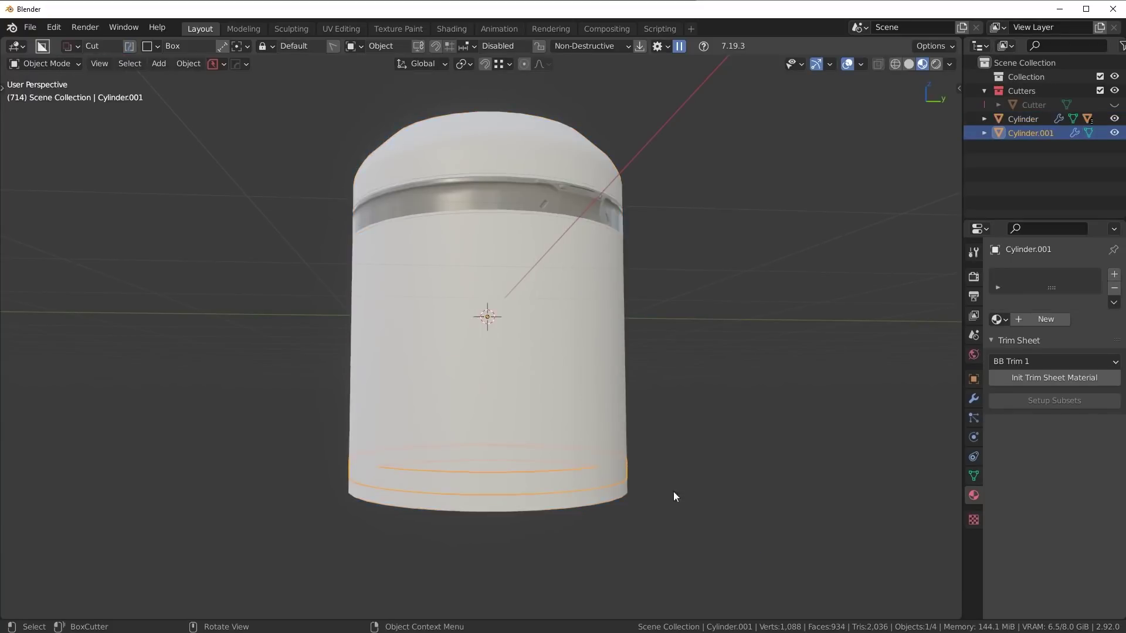
{"action": "scroll", "coordinate": [663, 500], "scroll_direction": "up", "scroll_amount": 2}
{"action": "key", "text": "Tab"}
Unwrap Cylinder.001 onto a metal trim strip from the first trim sheet.
{"action": "key", "text": "d"}
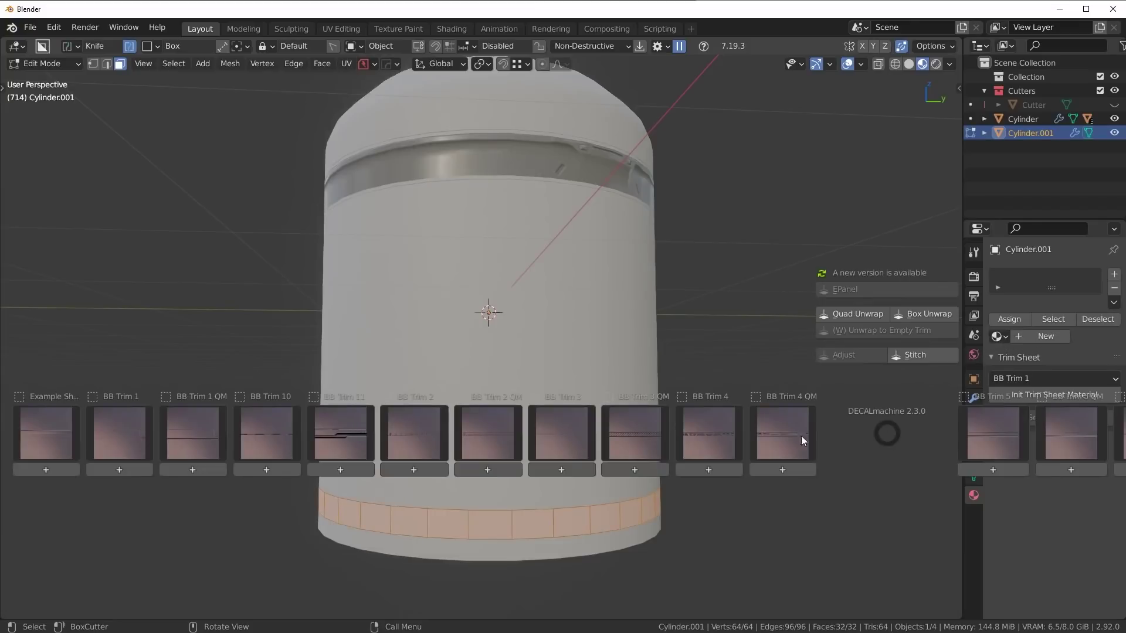
{"action": "left_click", "coordinate": [66, 435]}
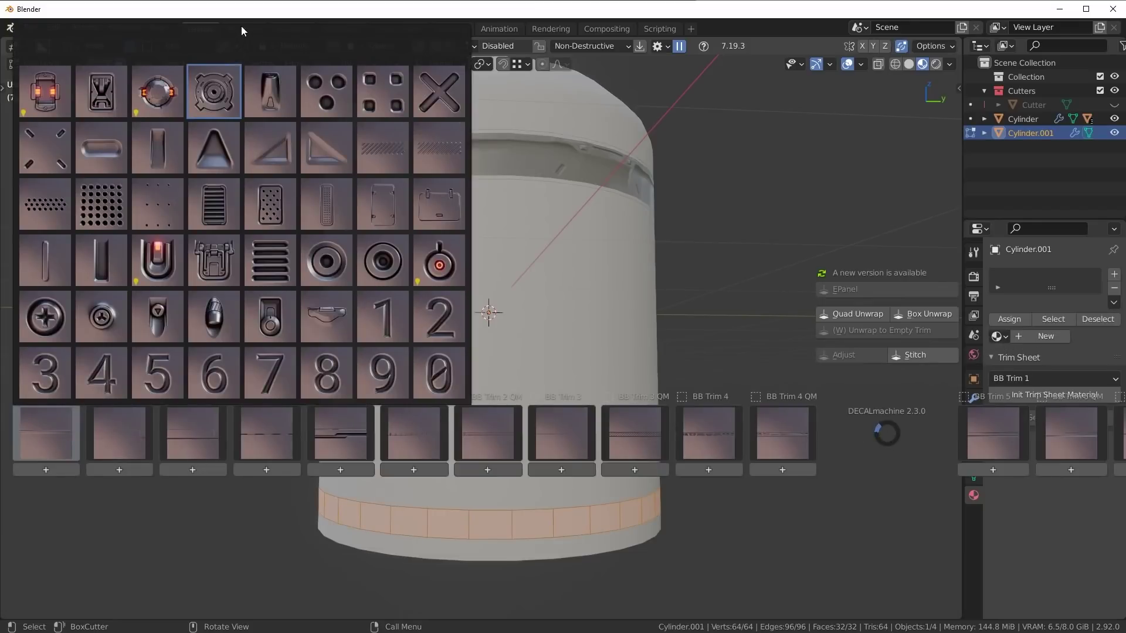
{"action": "mouse_move", "coordinate": [244, 29]}
{"action": "left_click", "coordinate": [170, 111]}
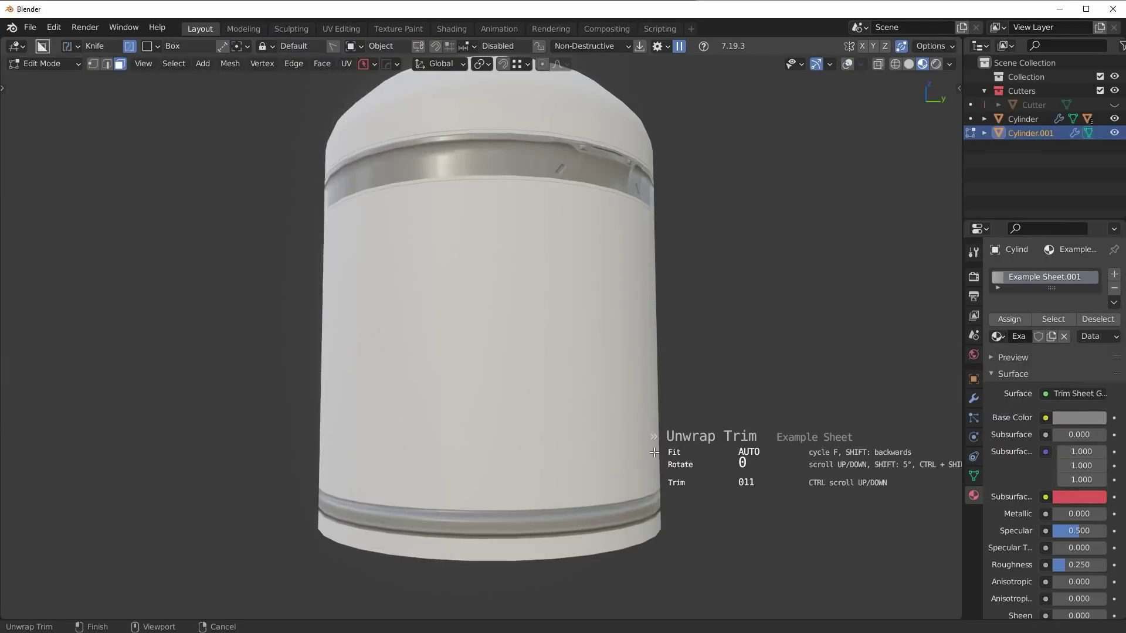
{"action": "left_click", "coordinate": [669, 456]}
{"action": "key", "text": "Tab"}
Reselect the bottom band Cylinder.001 with the viewport in solid shading.
{"action": "middle_click_drag", "start_coordinate": [718, 362], "coordinate": [717, 410]}
{"action": "key", "text": "alt+a"}
{"action": "scroll", "coordinate": [707, 402], "scroll_direction": "down", "scroll_amount": 1}
{"action": "middle_click_drag", "start_coordinate": [573, 477], "coordinate": [526, 384]}
{"action": "scroll", "coordinate": [603, 458], "scroll_direction": "down", "scroll_amount": 2}
{"action": "scroll", "coordinate": [600, 487], "scroll_direction": "up", "scroll_amount": 2}
{"action": "scroll", "coordinate": [526, 383], "scroll_direction": "up", "scroll_amount": 2}
{"action": "left_click", "coordinate": [484, 393]}
{"action": "scroll", "coordinate": [484, 393], "scroll_direction": "up", "scroll_amount": 3}
{"action": "key", "text": "z"}
{"action": "middle_click_drag", "start_coordinate": [676, 420], "coordinate": [667, 435]}
{"action": "scroll", "coordinate": [593, 439], "scroll_direction": "up", "scroll_amount": 1}
Push the band's faces slightly outward with Alt+S and preview its materials.
{"action": "key", "text": "Tab"}
{"action": "key", "text": "alt+s"}
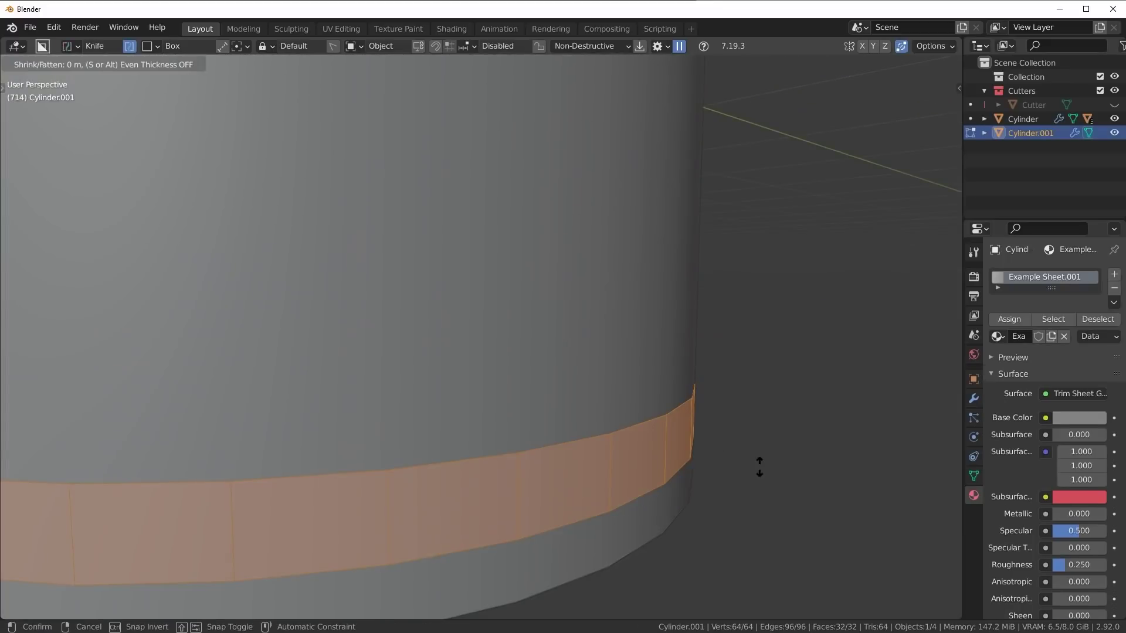
{"action": "left_click", "coordinate": [760, 466]}
{"action": "key", "text": "Tab"}
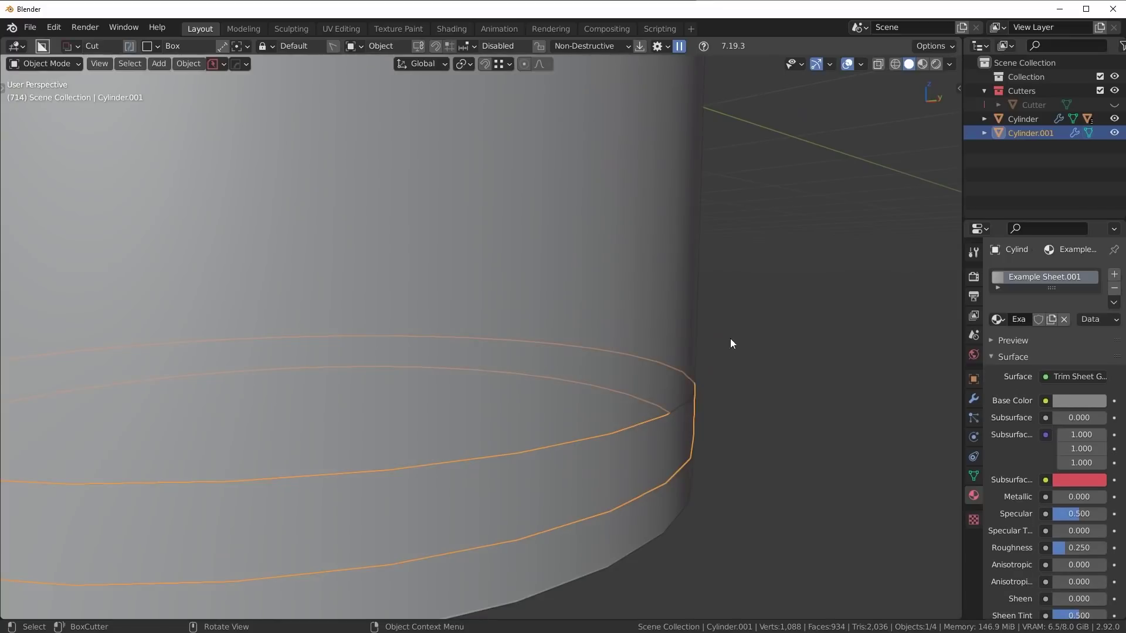
{"action": "key", "text": "z"}
{"action": "scroll", "coordinate": [692, 448], "scroll_direction": "down", "scroll_amount": 5}
{"action": "middle_click_drag", "start_coordinate": [637, 404], "coordinate": [624, 383]}
{"action": "middle_click_drag", "start_coordinate": [504, 202], "coordinate": [613, 410], "text": "shift"}
{"action": "scroll", "coordinate": [613, 410], "scroll_direction": "down", "scroll_amount": 3}
{"action": "key", "text": "alt+a"}
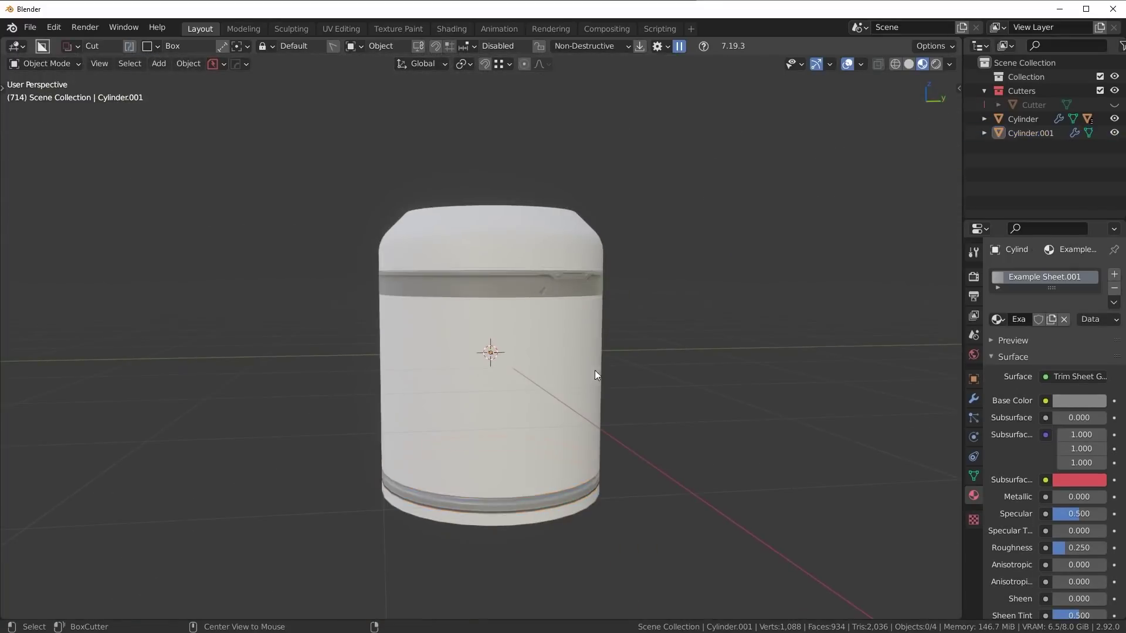
{"action": "middle_click_drag", "start_coordinate": [595, 371], "coordinate": [586, 262]}
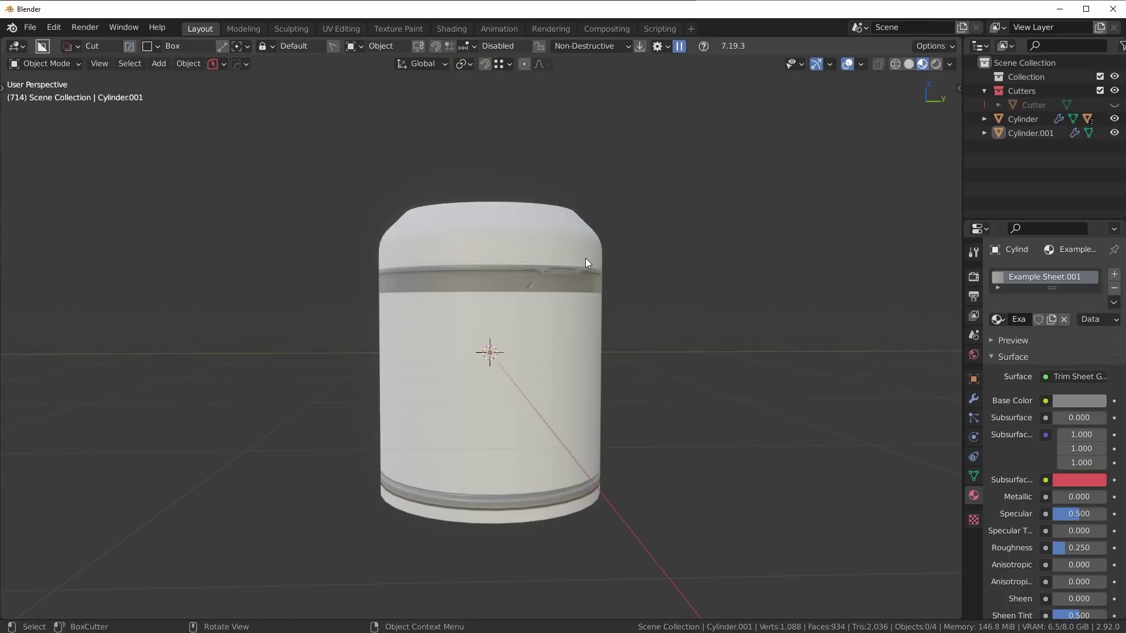
Assign the Example Sheet material to Cylinder.001, matching the upper Slice.001 band.
{"action": "left_click", "coordinate": [561, 269]}
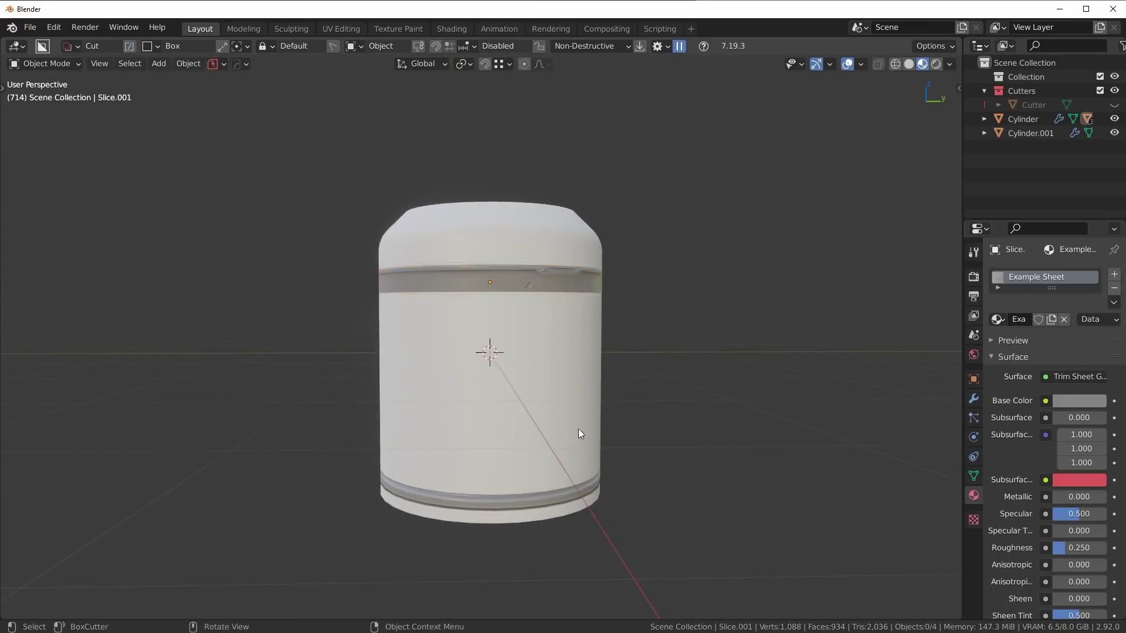
{"action": "middle_click_drag", "start_coordinate": [578, 428], "coordinate": [650, 353]}
{"action": "left_click", "coordinate": [537, 287]}
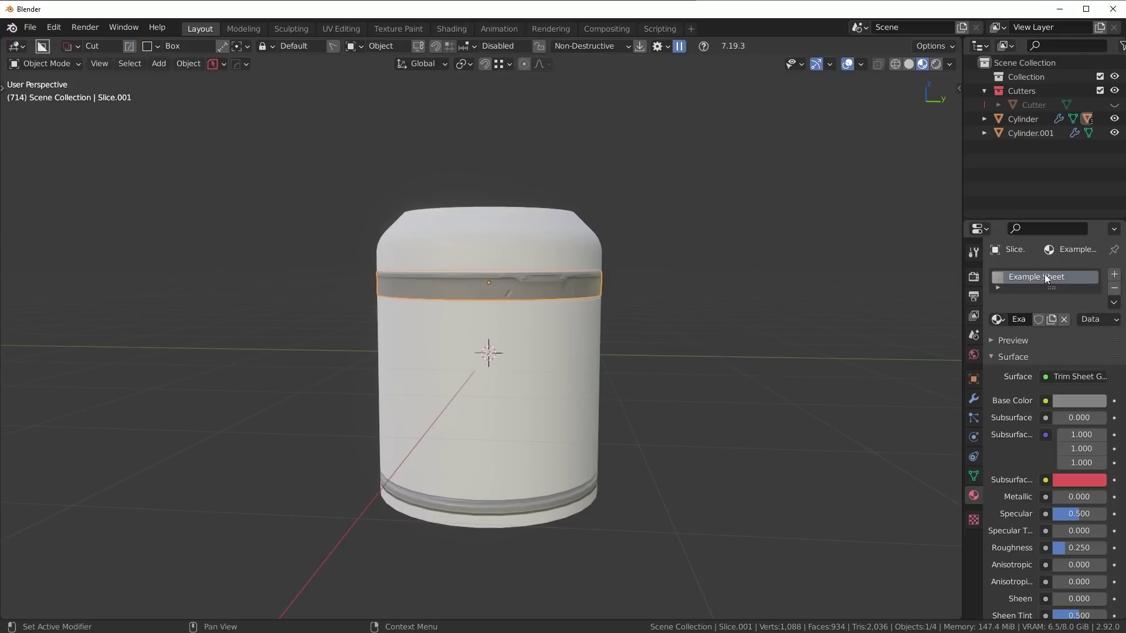
{"action": "left_click", "coordinate": [524, 506]}
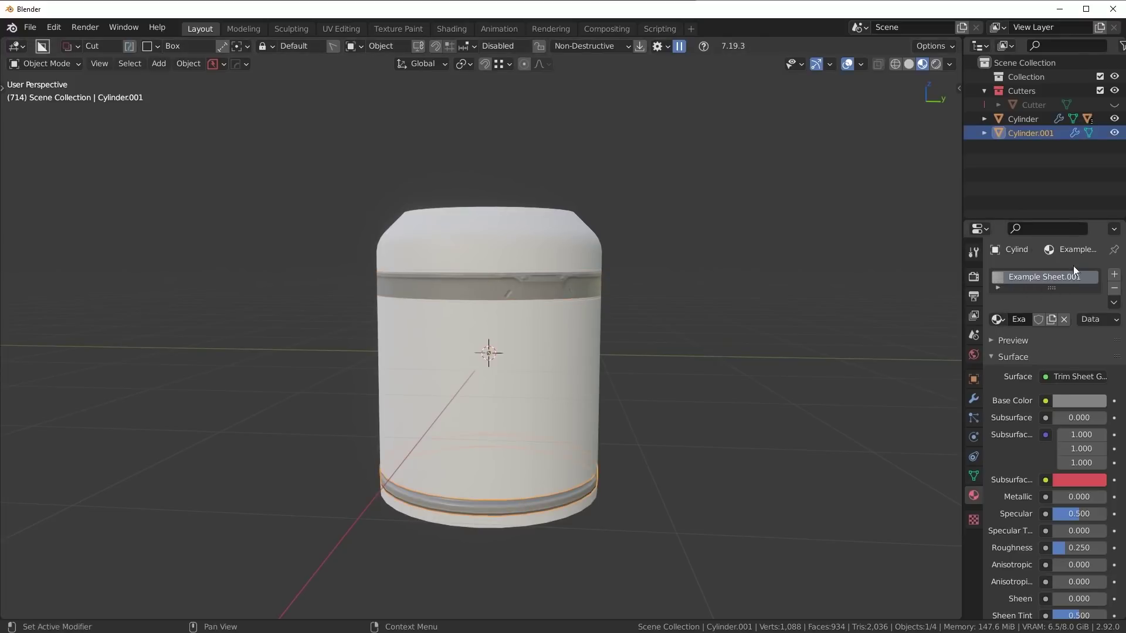
{"action": "left_click", "coordinate": [546, 286]}
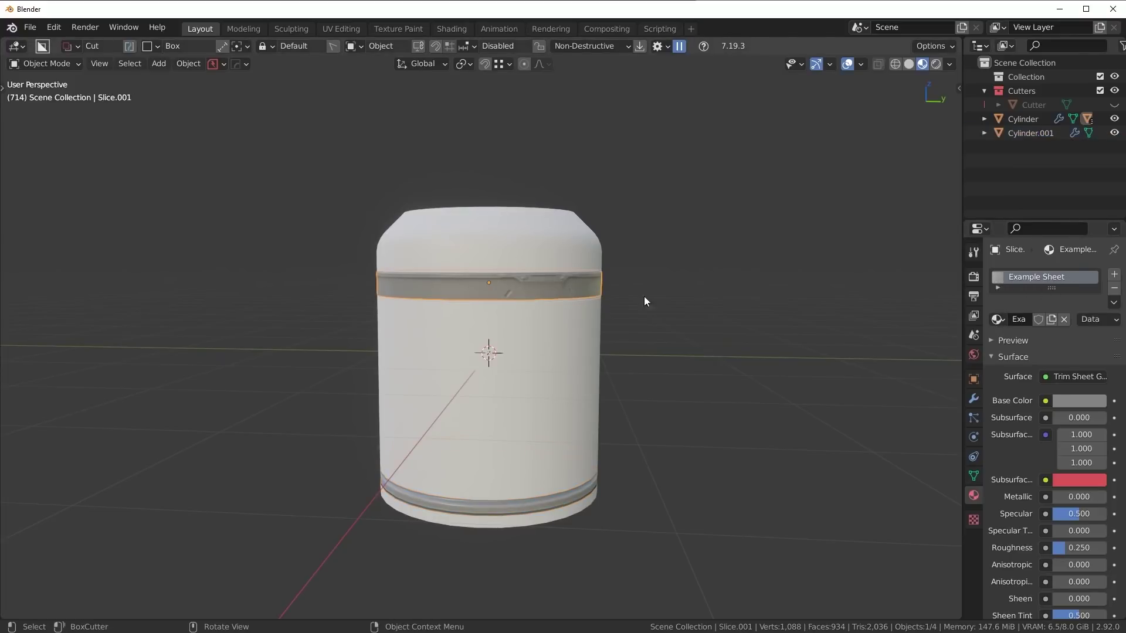
{"action": "left_click", "coordinate": [563, 502]}
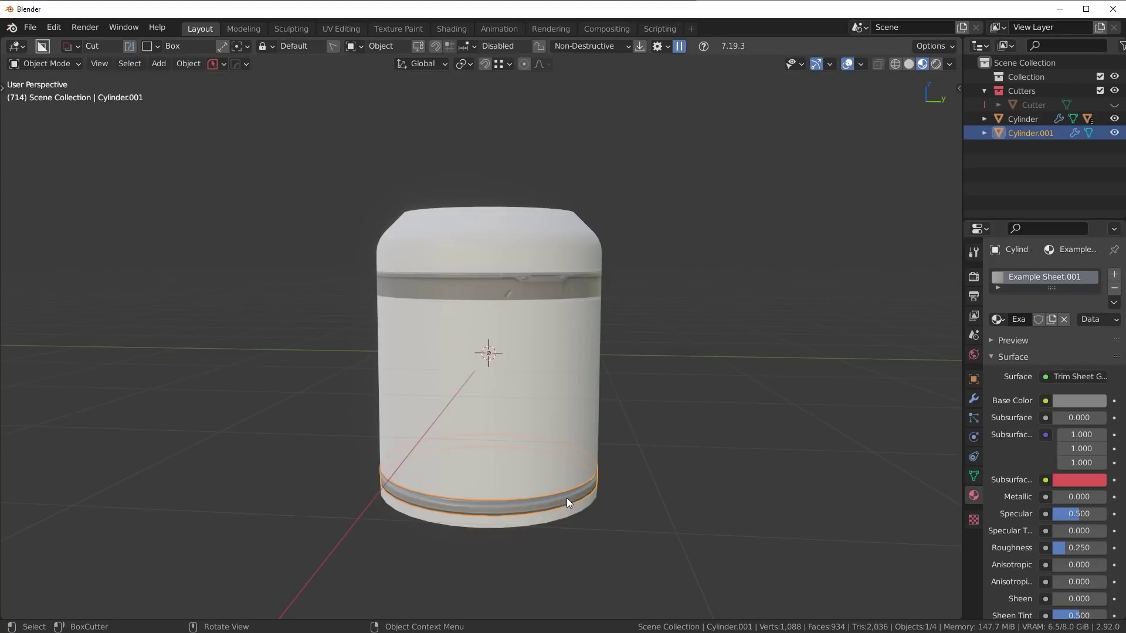
{"action": "left_click", "coordinate": [997, 319]}
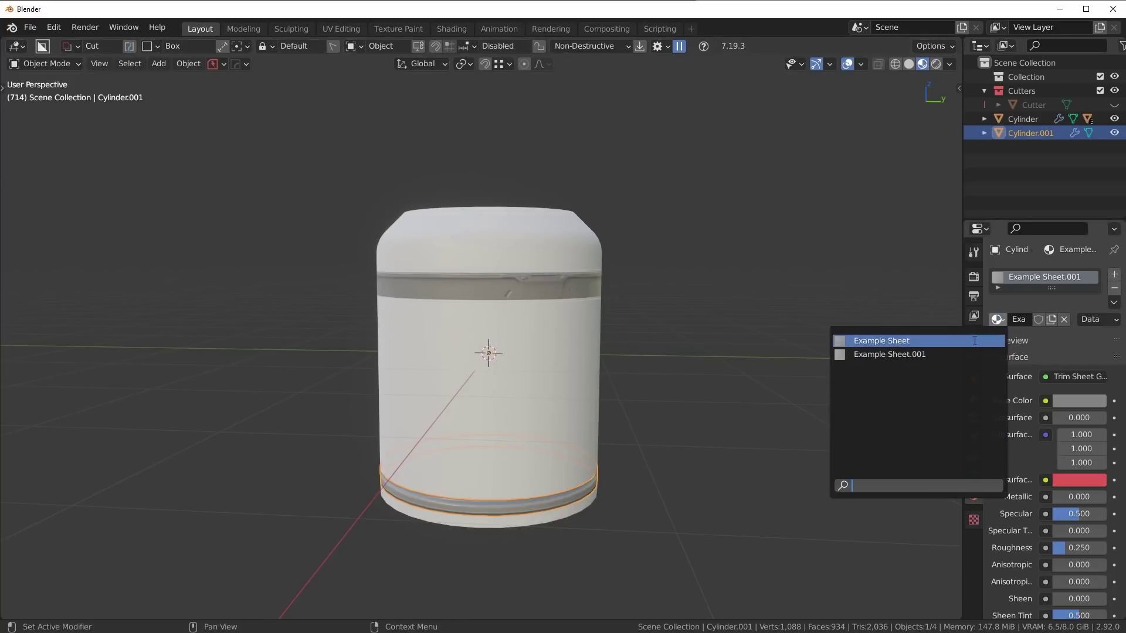
{"action": "left_click", "coordinate": [967, 342]}
{"action": "left_click", "coordinate": [558, 286]}
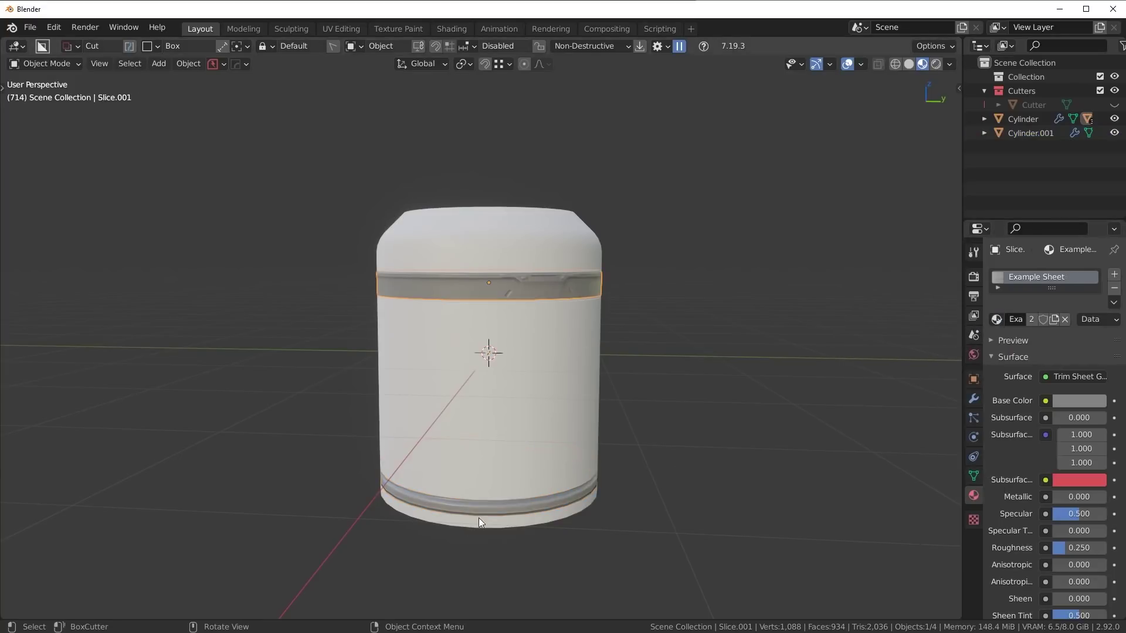
{"action": "left_click", "coordinate": [533, 504]}
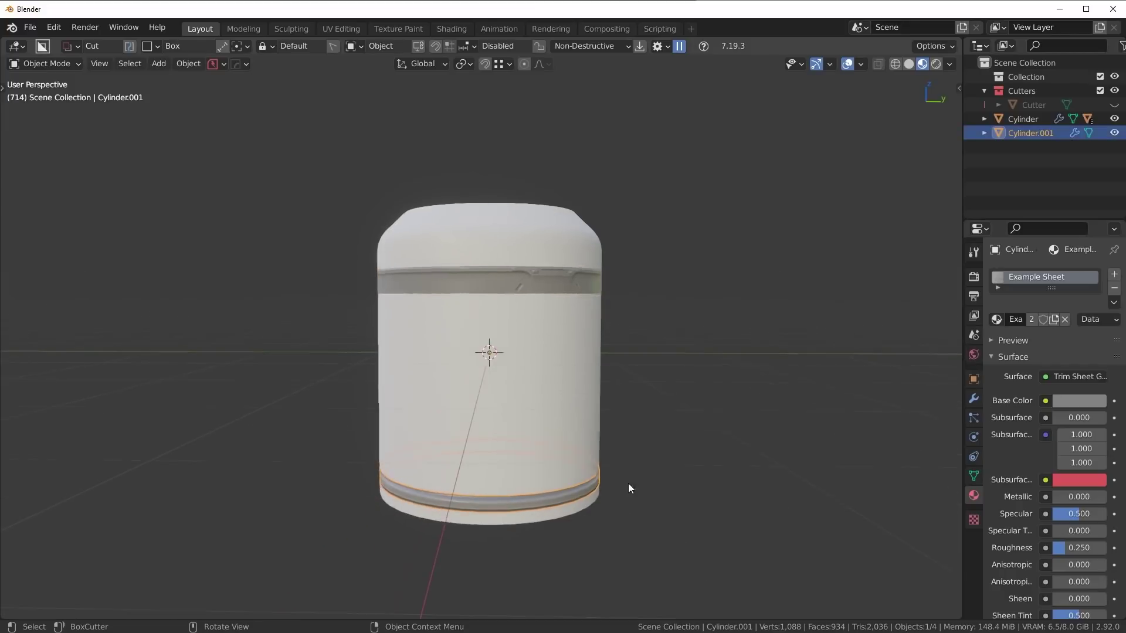
Give the cylinder body a new darker grey Material with Base Color value 0.293.
{"action": "left_click", "coordinate": [499, 333]}
{"action": "middle_click_drag", "start_coordinate": [513, 336], "coordinate": [512, 345]}
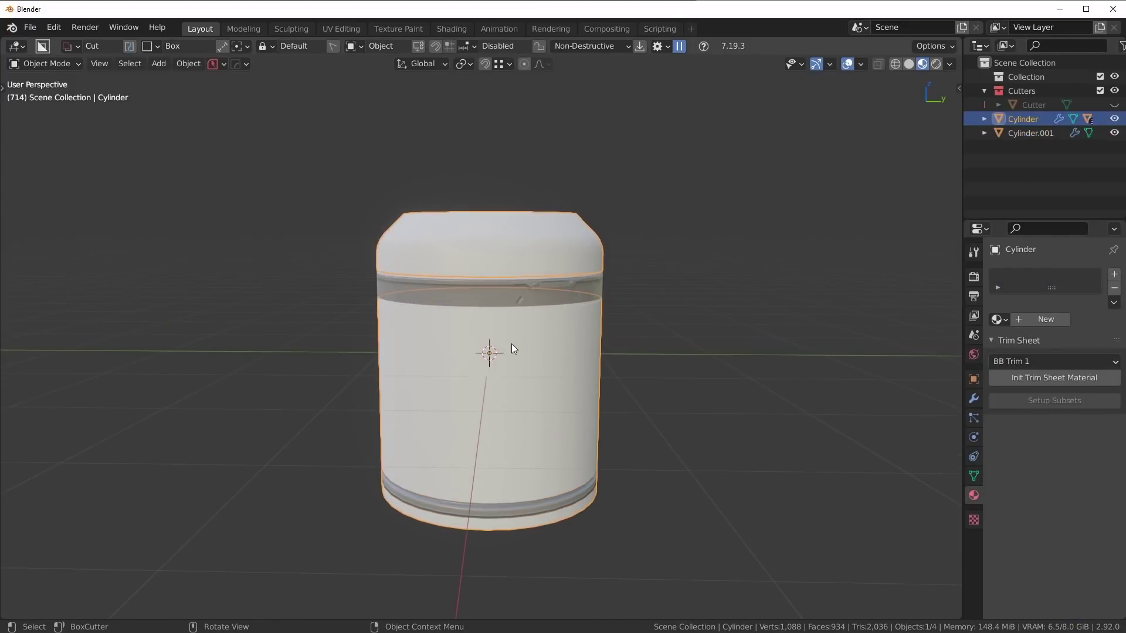
{"action": "left_click", "coordinate": [1041, 321]}
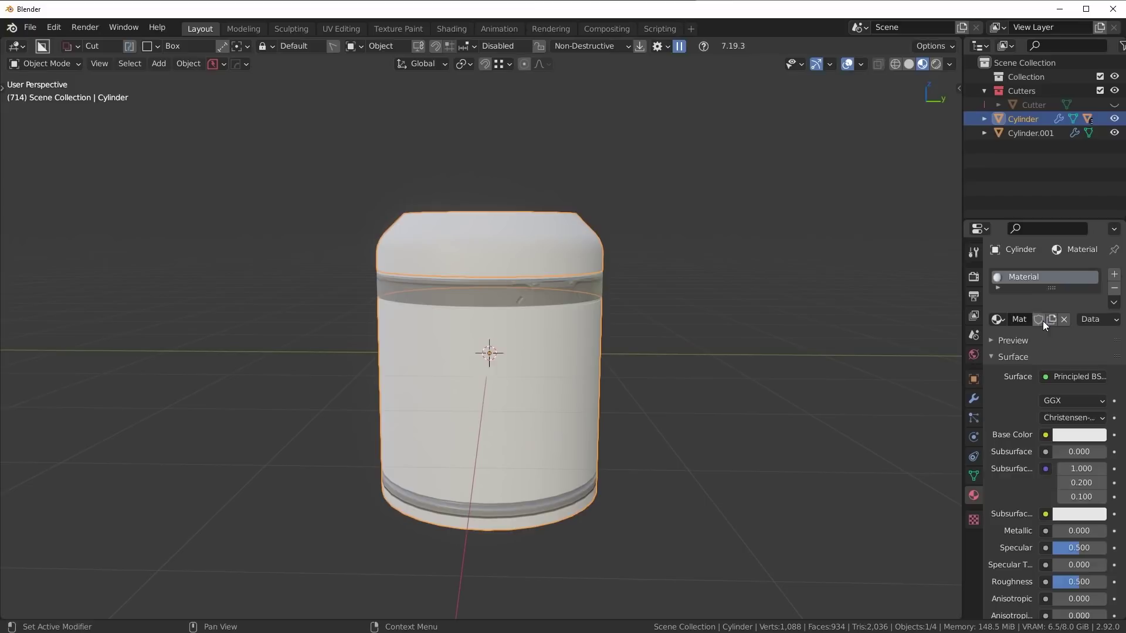
{"action": "left_click", "coordinate": [1078, 435]}
{"action": "left_click_drag", "start_coordinate": [1092, 302], "coordinate": [1094, 276]}
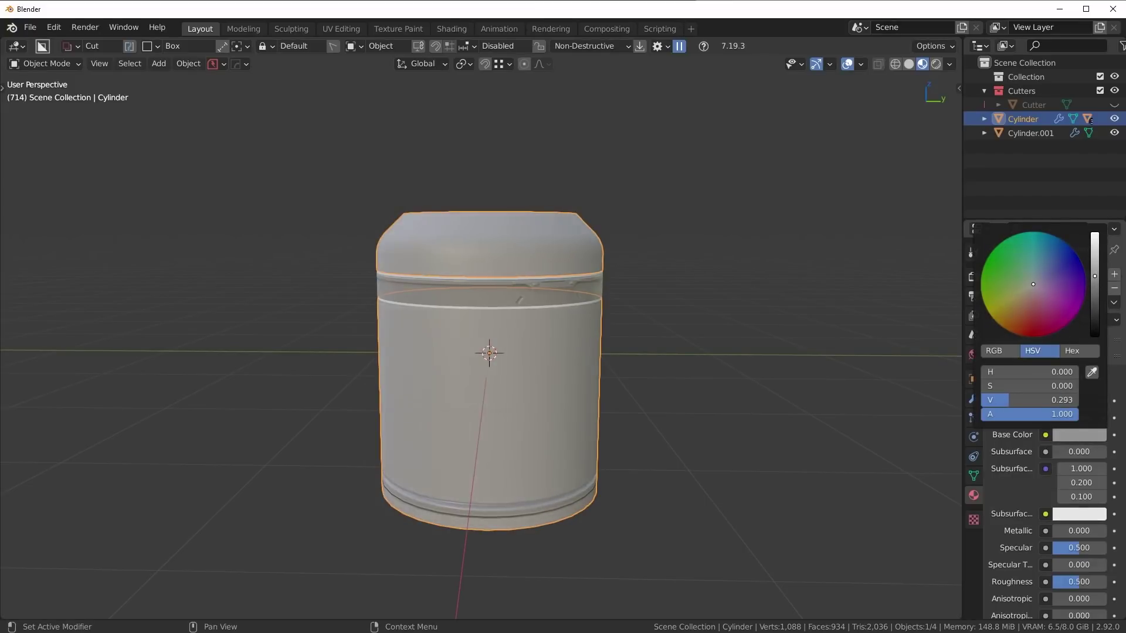
{"action": "scroll", "coordinate": [580, 279], "scroll_direction": "up", "scroll_amount": 4}
Assign the same grey Material to the Slice piece behind the top band.
{"action": "left_click", "coordinate": [601, 275]}
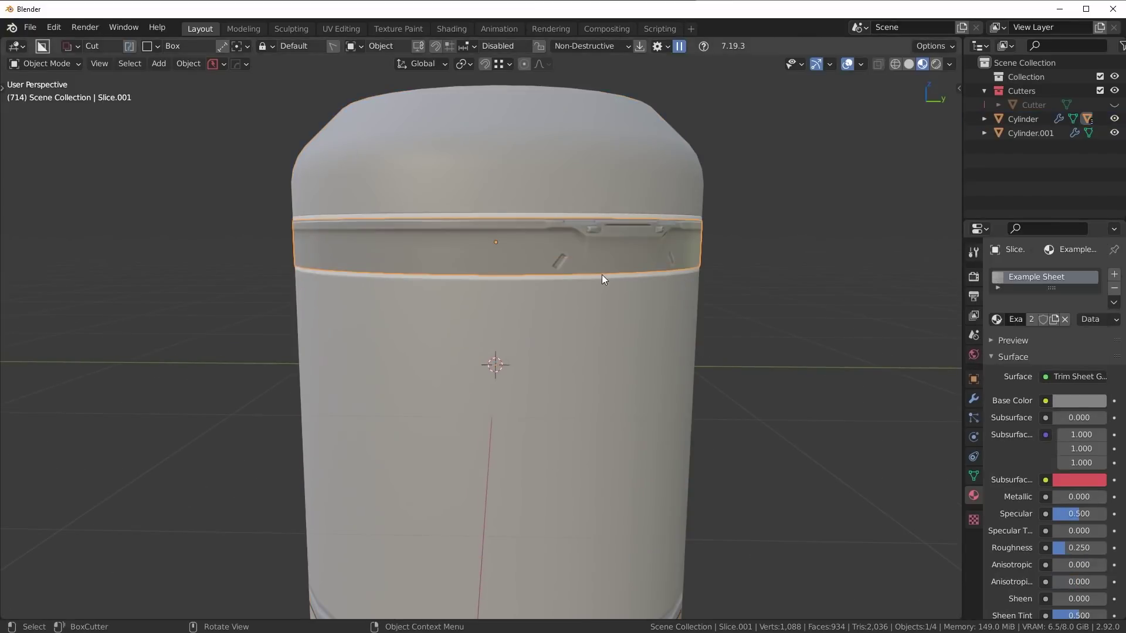
{"action": "key", "text": "g"}
{"action": "key", "text": "Escape"}
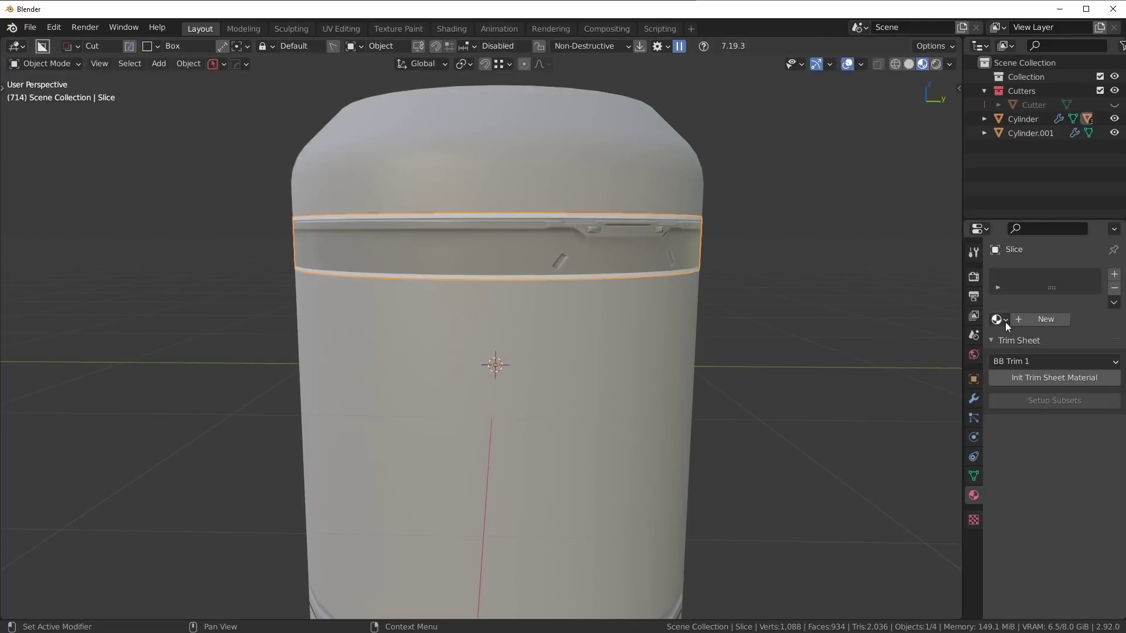
{"action": "left_click", "coordinate": [998, 319]}
{"action": "left_click", "coordinate": [892, 367]}
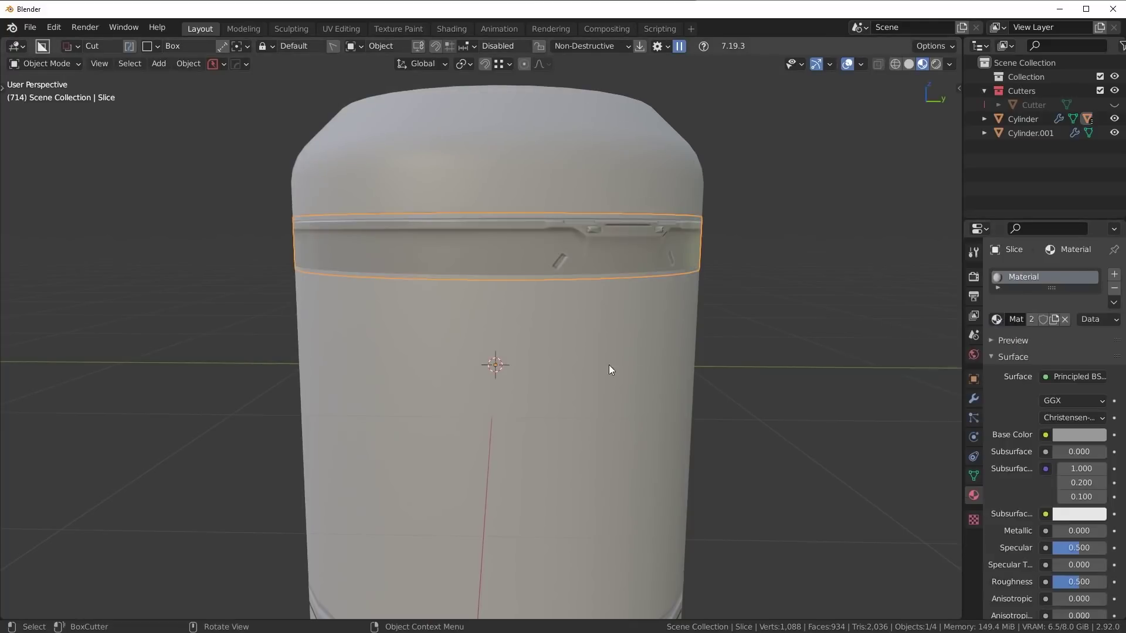
{"action": "scroll", "coordinate": [608, 365], "scroll_direction": "down", "scroll_amount": 4}
{"action": "mouse_move", "coordinate": [681, 373]}
{"action": "middle_mouse_down"}
{"action": "mouse_move", "coordinate": [674, 367]}
{"action": "mouse_move", "coordinate": [687, 376]}
{"action": "middle_mouse_up"}
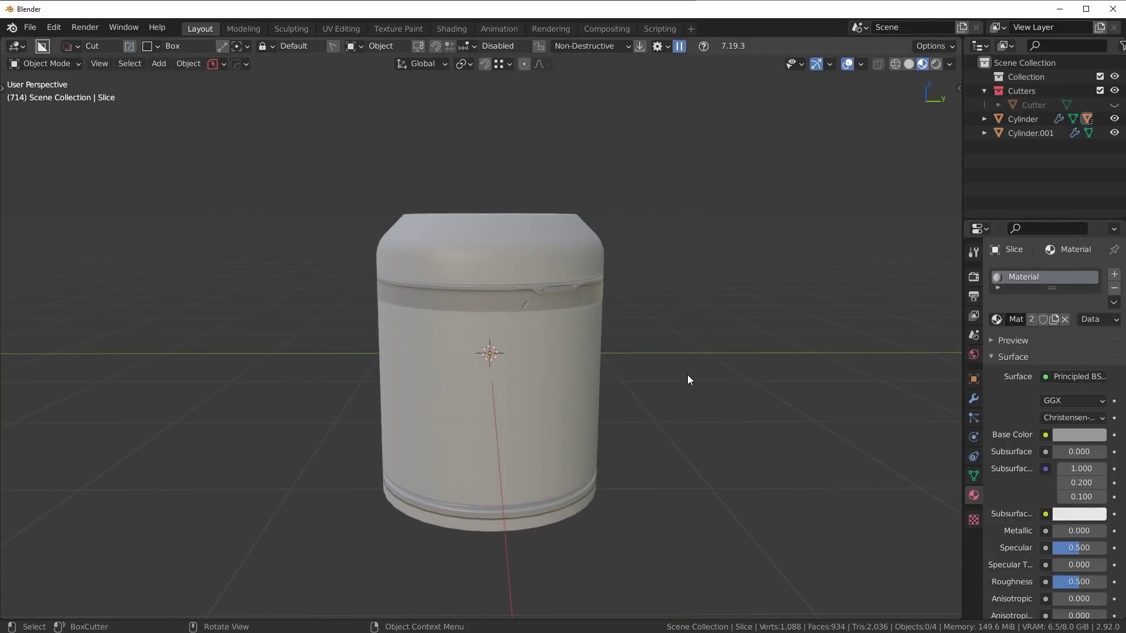
{"action": "middle_click_drag", "start_coordinate": [476, 462], "coordinate": [468, 465]}
Unparent Slice.001 using Clear and Keep Transformation.
{"action": "left_click", "coordinate": [973, 399]}
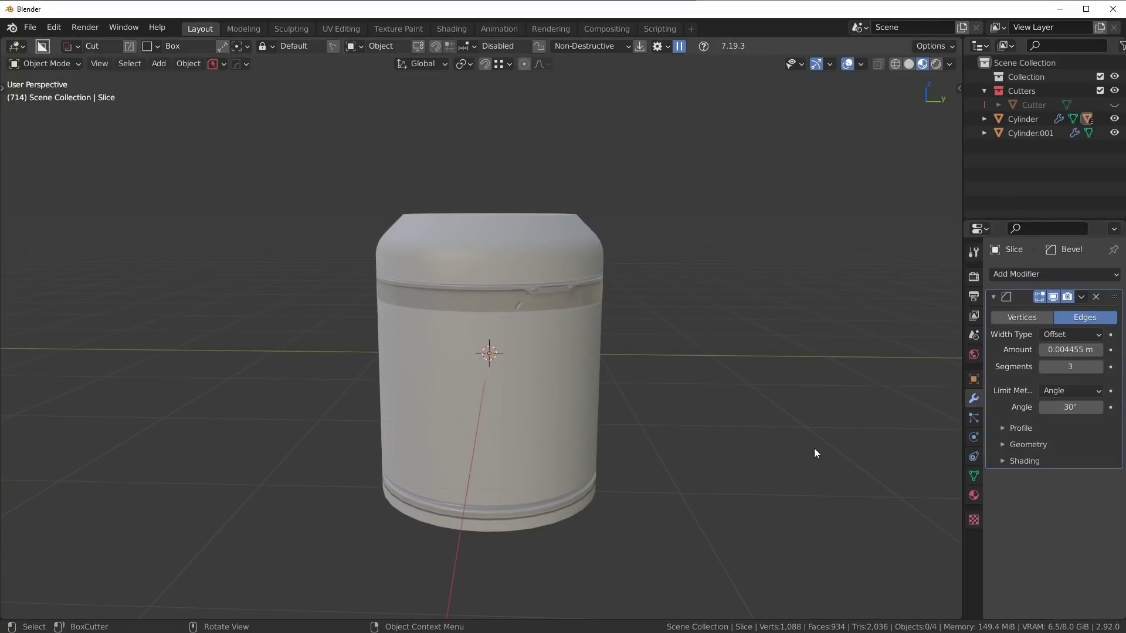
{"action": "middle_click_drag", "start_coordinate": [813, 449], "coordinate": [818, 449]}
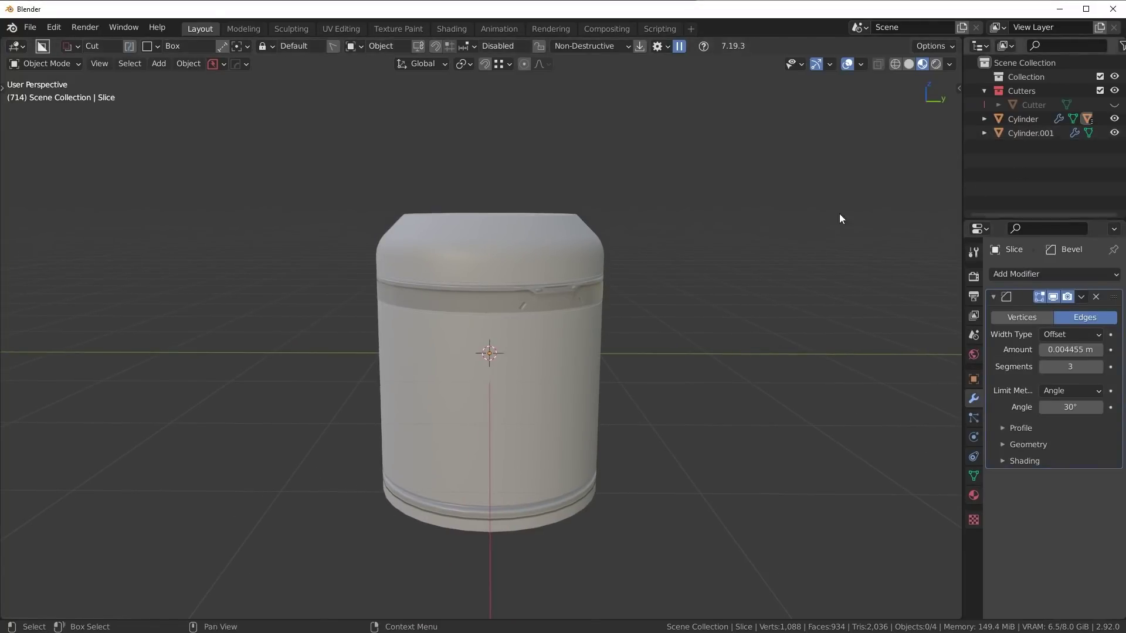
{"action": "left_click", "coordinate": [568, 293]}
{"action": "left_click", "coordinate": [553, 505]}
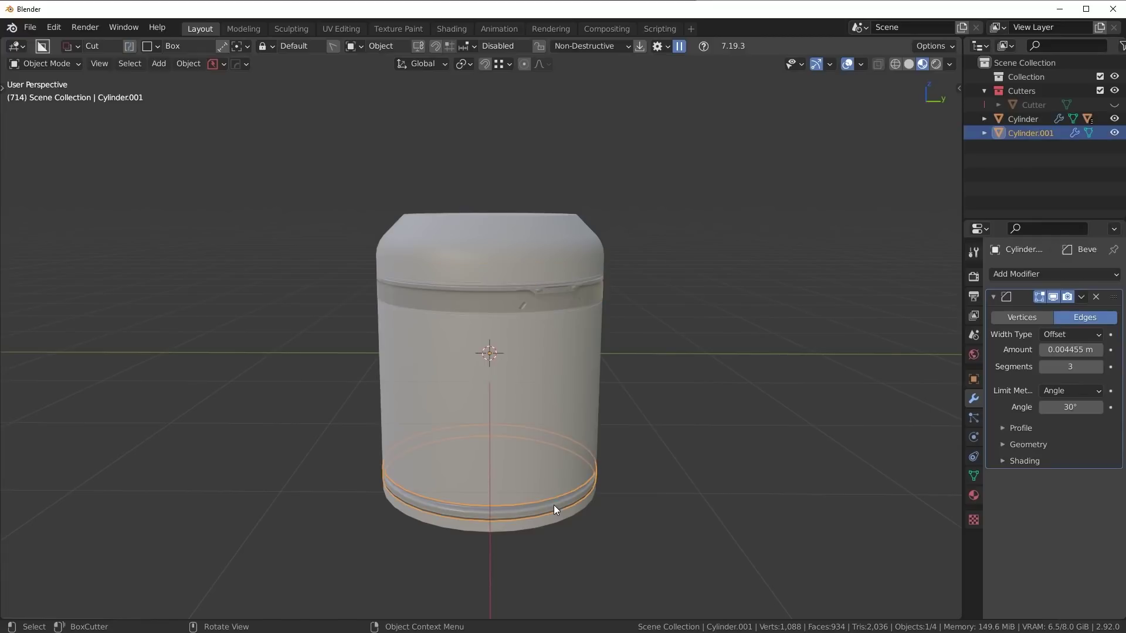
{"action": "left_click", "coordinate": [529, 299]}
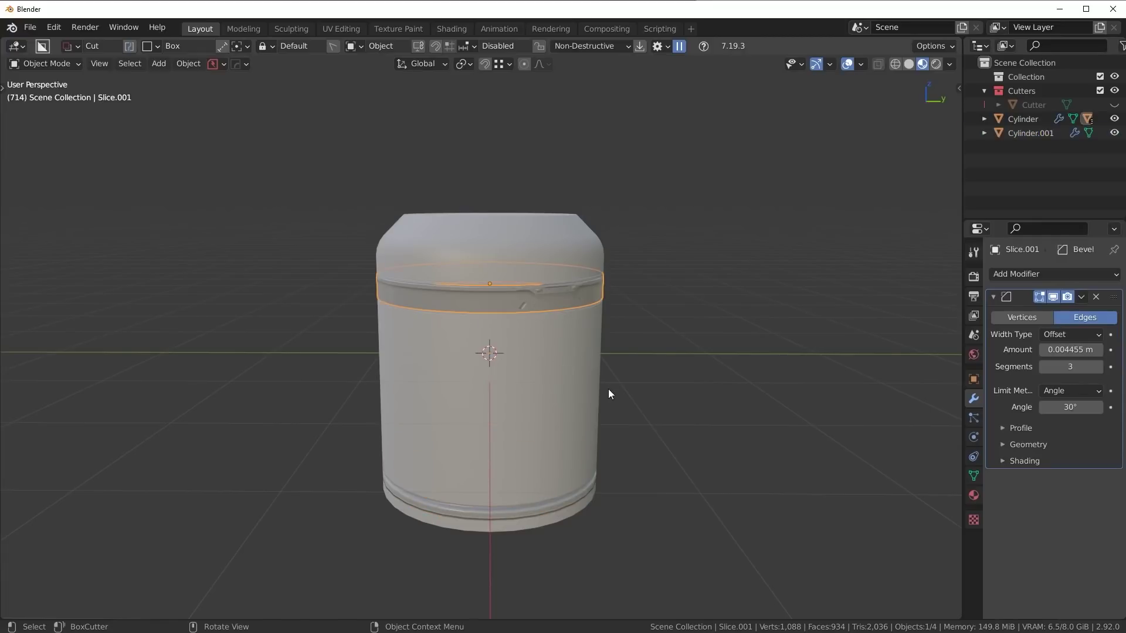
{"action": "key", "text": "alt+p"}
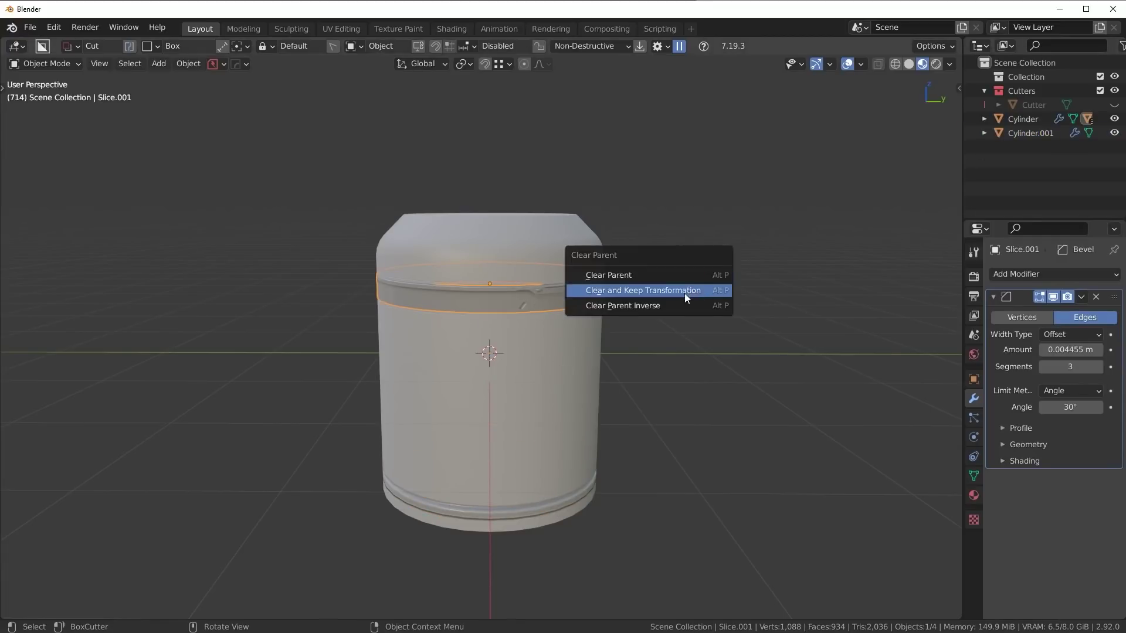
{"action": "left_click", "coordinate": [685, 294]}
Set Slice's bevel to 1 segment and join the Cylinder body into Slice.
{"action": "left_click", "coordinate": [547, 508]}
{"action": "left_click", "coordinate": [578, 475]}
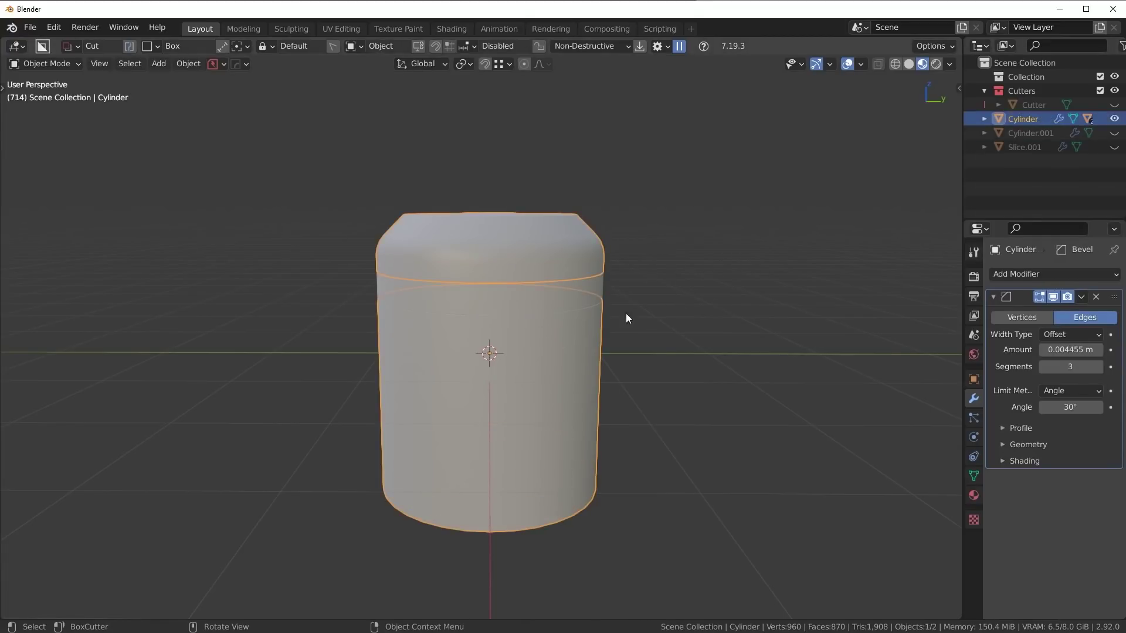
{"action": "left_click", "coordinate": [553, 298], "text": "shift"}
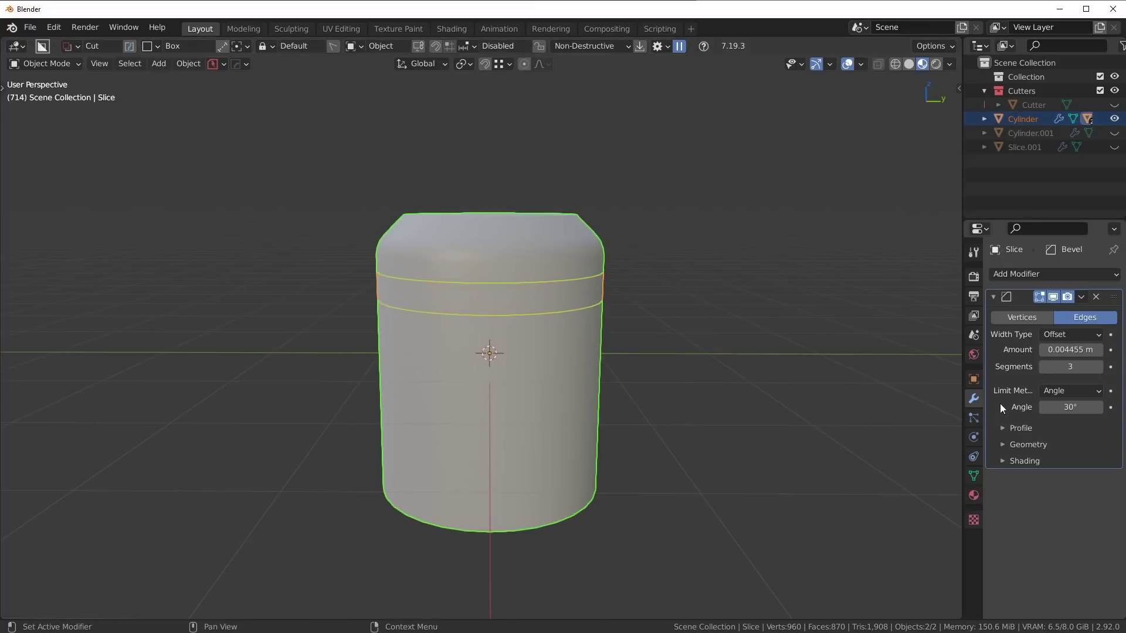
{"action": "left_click", "coordinate": [1044, 367]}
{"action": "left_click", "coordinate": [1044, 367]}
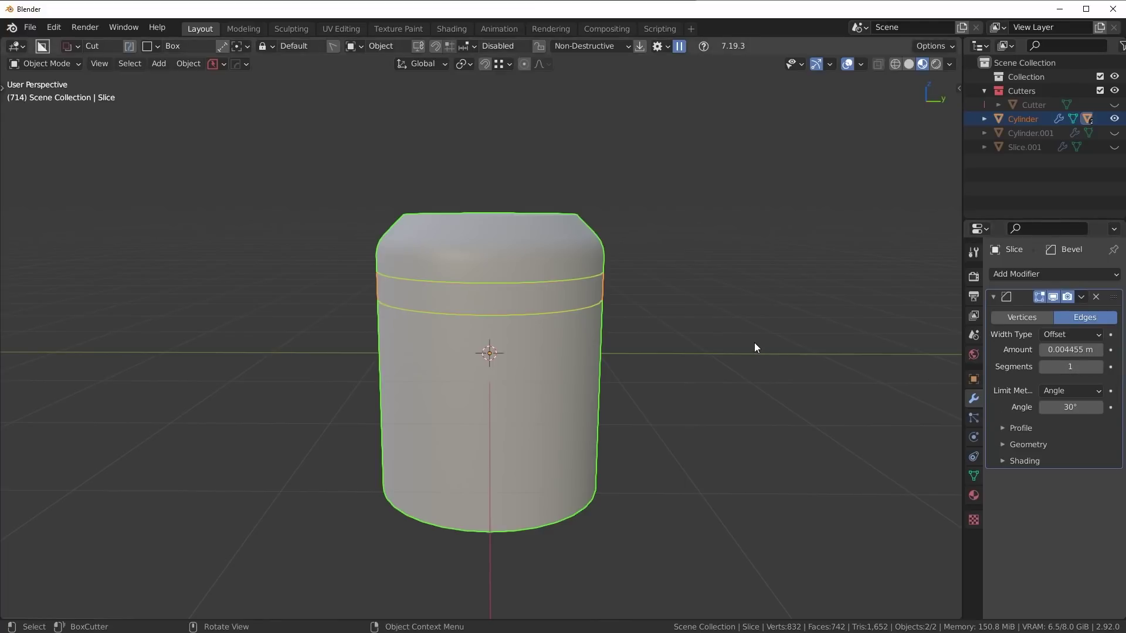
{"action": "key", "text": "ctrl"}
{"action": "key", "text": "ctrl+j"}
{"action": "key", "text": "Tab"}
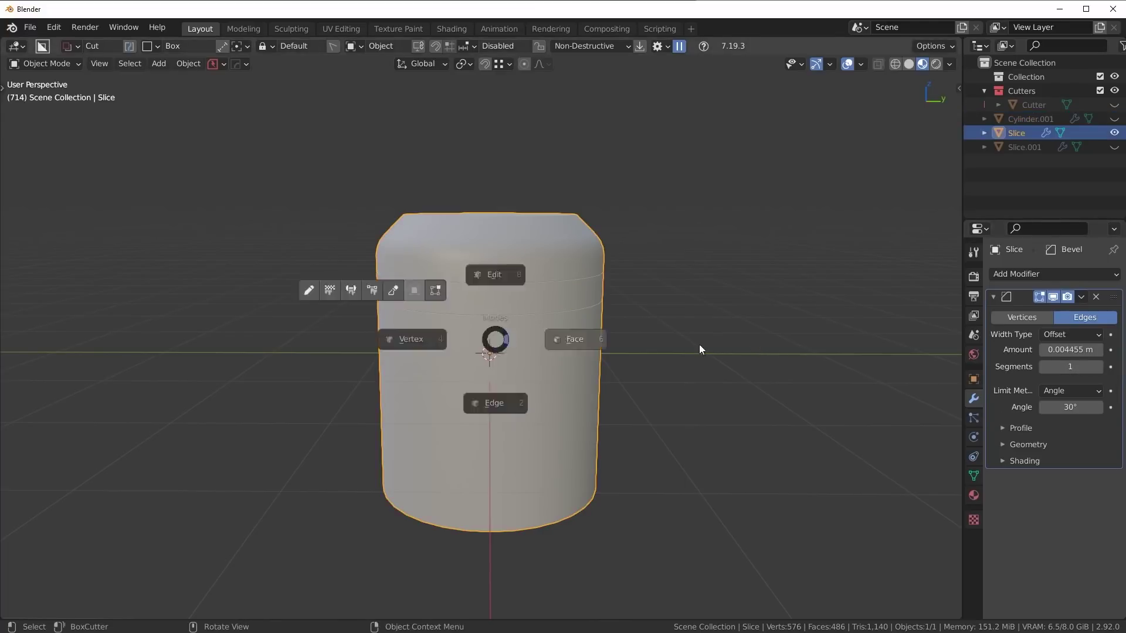
Select all of the Slice mesh in Edit Mode and Smart UV Project it at a 66° angle limit.
{"action": "left_click", "coordinate": [702, 350]}
{"action": "key", "text": "a"}
{"action": "middle_click_drag", "start_coordinate": [746, 273], "coordinate": [740, 288]}
{"action": "scroll", "coordinate": [694, 309], "scroll_direction": "up", "scroll_amount": 2}
{"action": "key", "text": "u"}
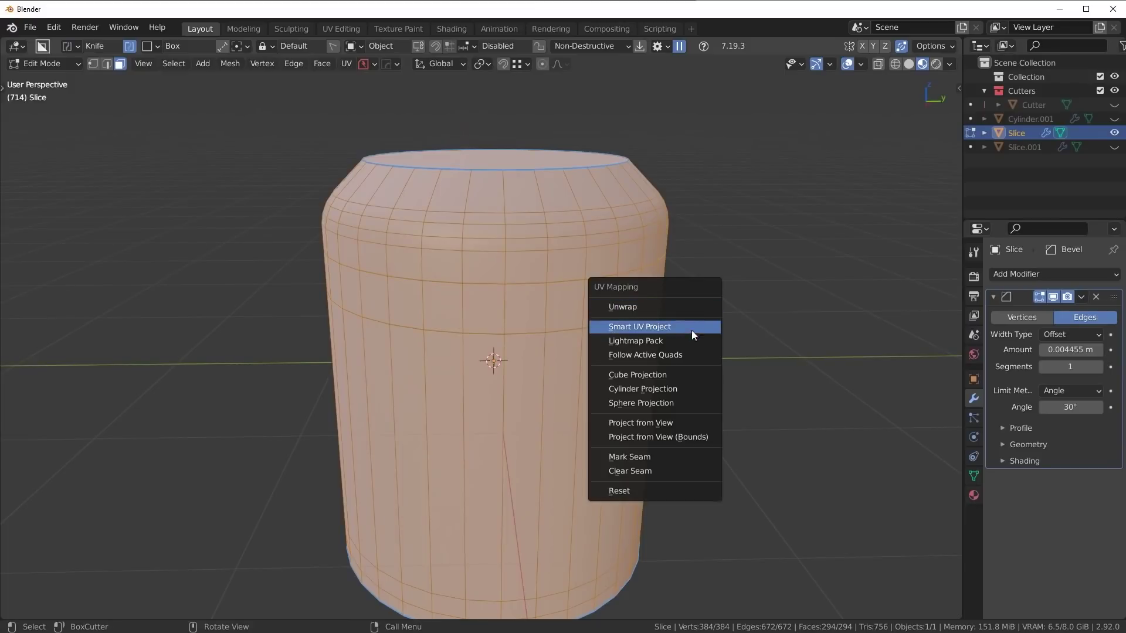
{"action": "left_click", "coordinate": [692, 328]}
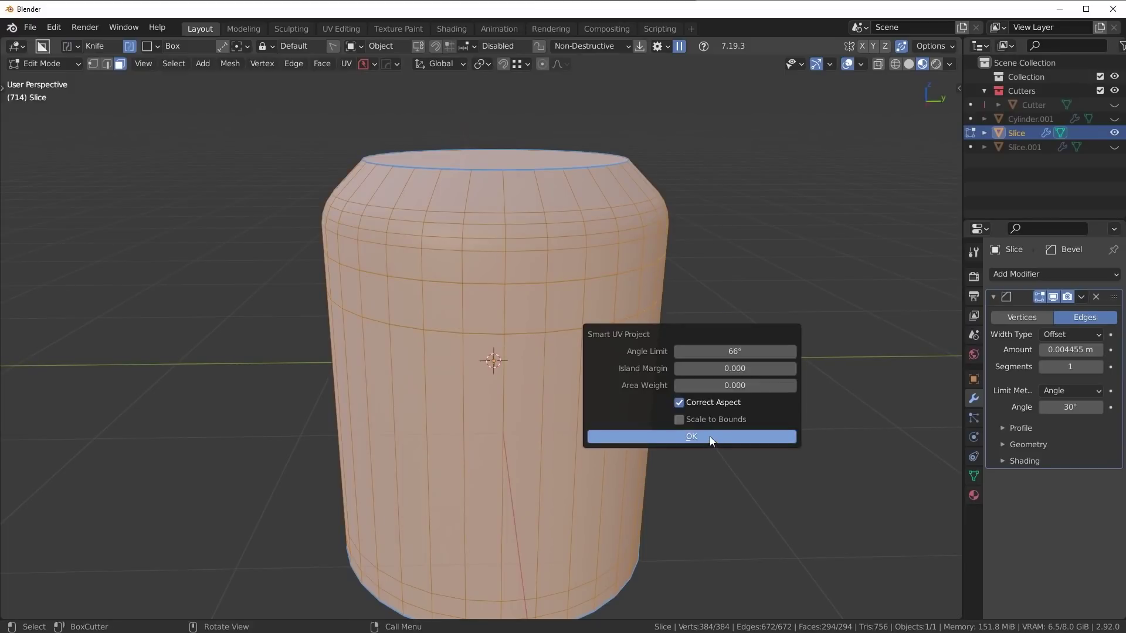
{"action": "left_click", "coordinate": [709, 437]}
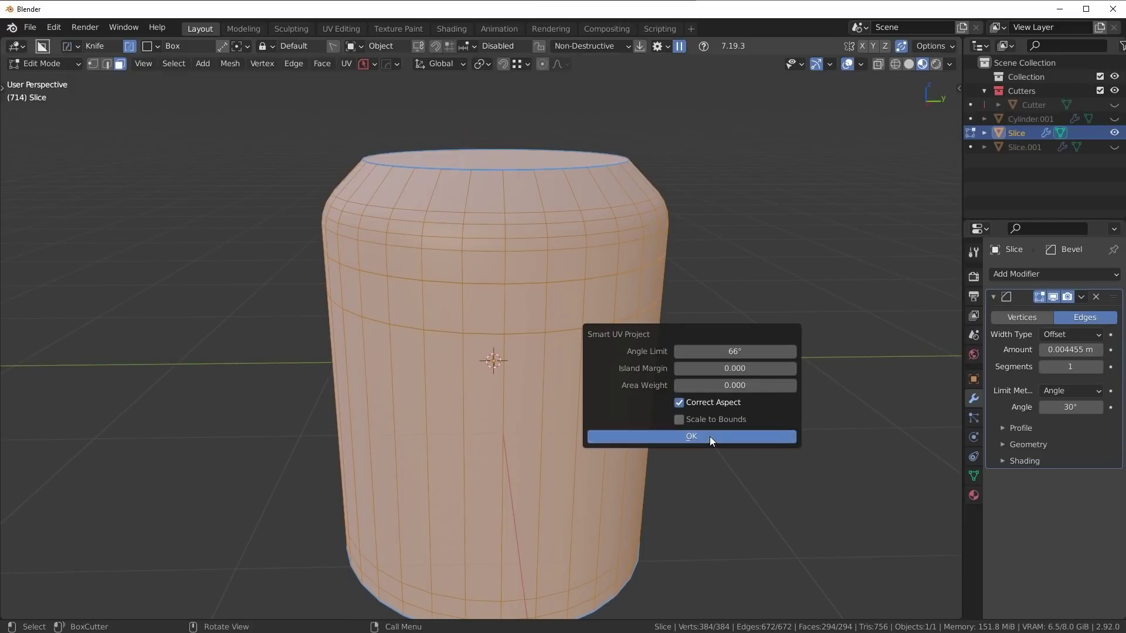
{"action": "scroll", "coordinate": [733, 428], "scroll_direction": "down", "scroll_amount": 1}
Split the view and make the right area a UV Editor to inspect the islands.
{"action": "left_click_drag", "start_coordinate": [879, 51], "coordinate": [642, 53]}
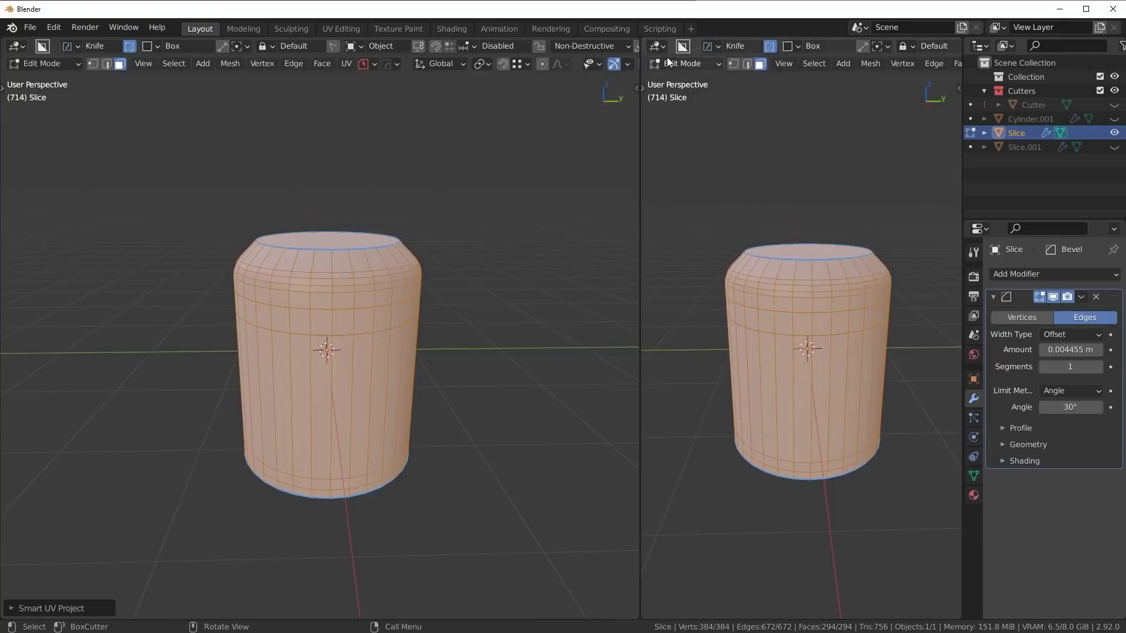
{"action": "left_click", "coordinate": [656, 46]}
{"action": "left_click", "coordinate": [194, 114]}
{"action": "scroll", "coordinate": [795, 339], "scroll_direction": "up", "scroll_amount": 4}
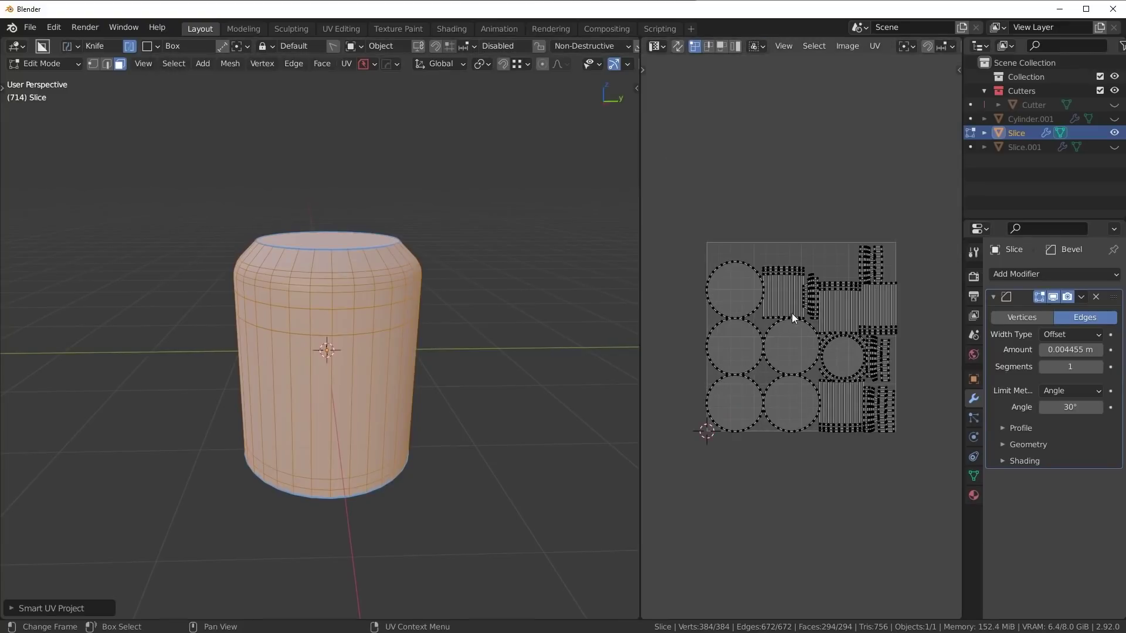
Close the UV editor, return to Object Mode, and unhide Cylinder.001 and Slice.001.
{"action": "left_click_drag", "start_coordinate": [637, 42], "coordinate": [668, 65]}
{"action": "key", "text": "Tab"}
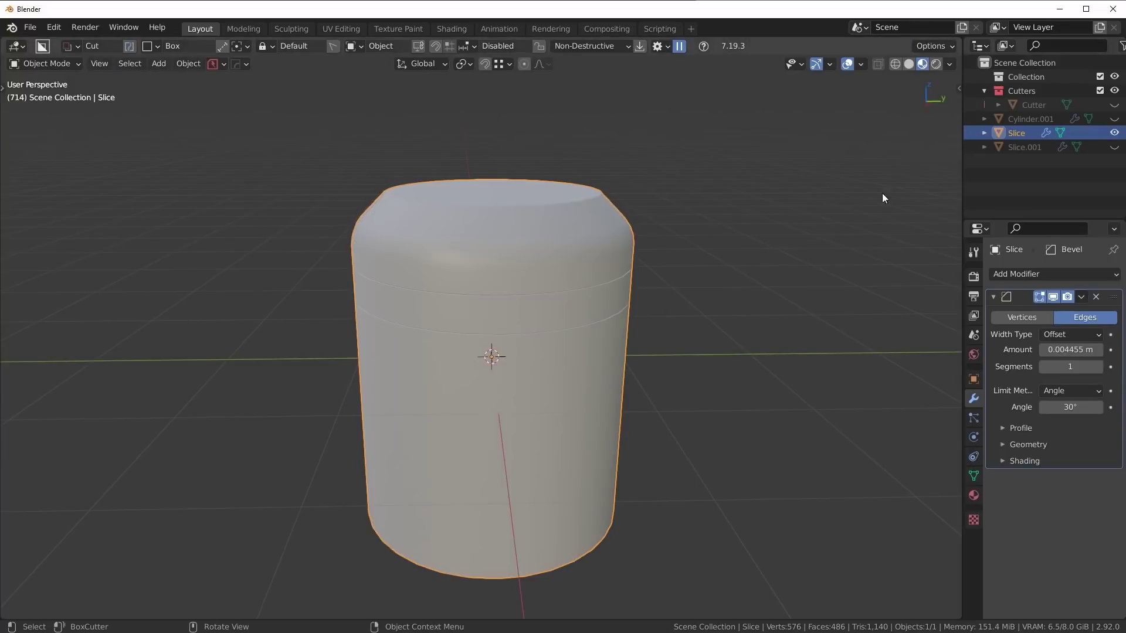
{"action": "left_click", "coordinate": [1115, 119]}
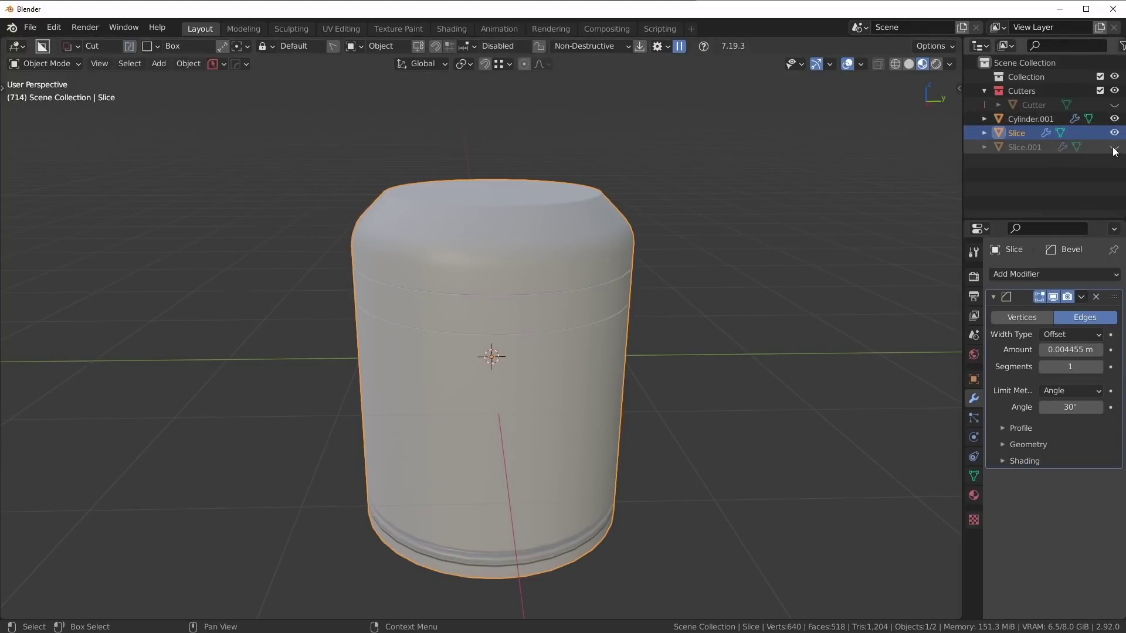
{"action": "left_click", "coordinate": [1115, 147]}
Select both rings plus the Slice body as active, and join them with Ctrl+J.
{"action": "middle_click_drag", "start_coordinate": [622, 320], "coordinate": [586, 277]}
{"action": "left_click", "coordinate": [586, 277]}
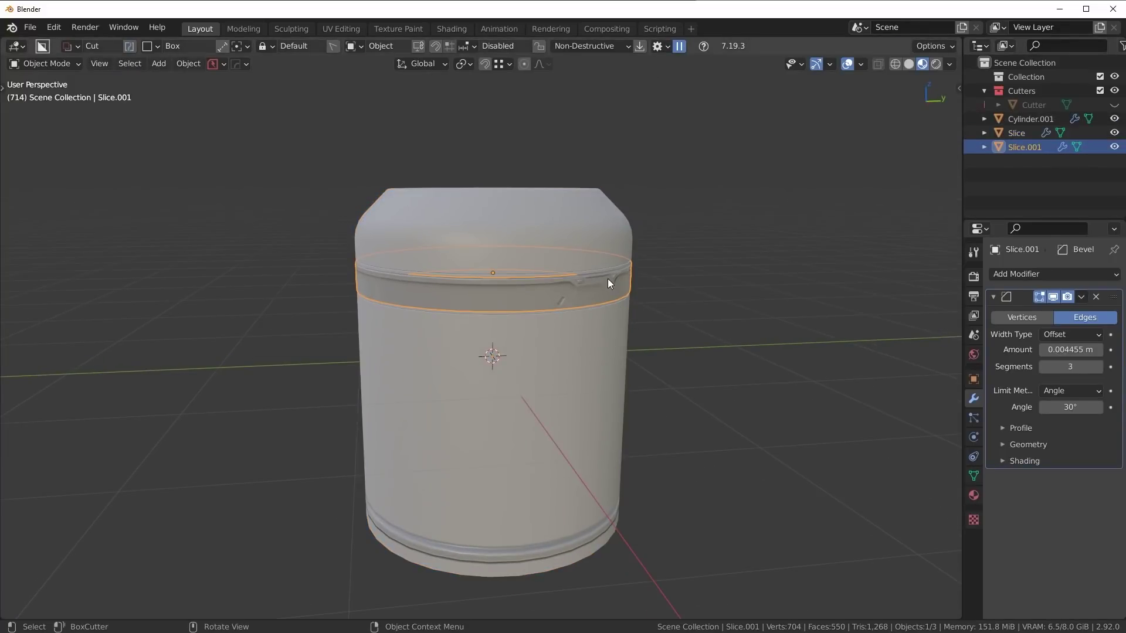
{"action": "middle_click_drag", "start_coordinate": [642, 482], "coordinate": [737, 526]}
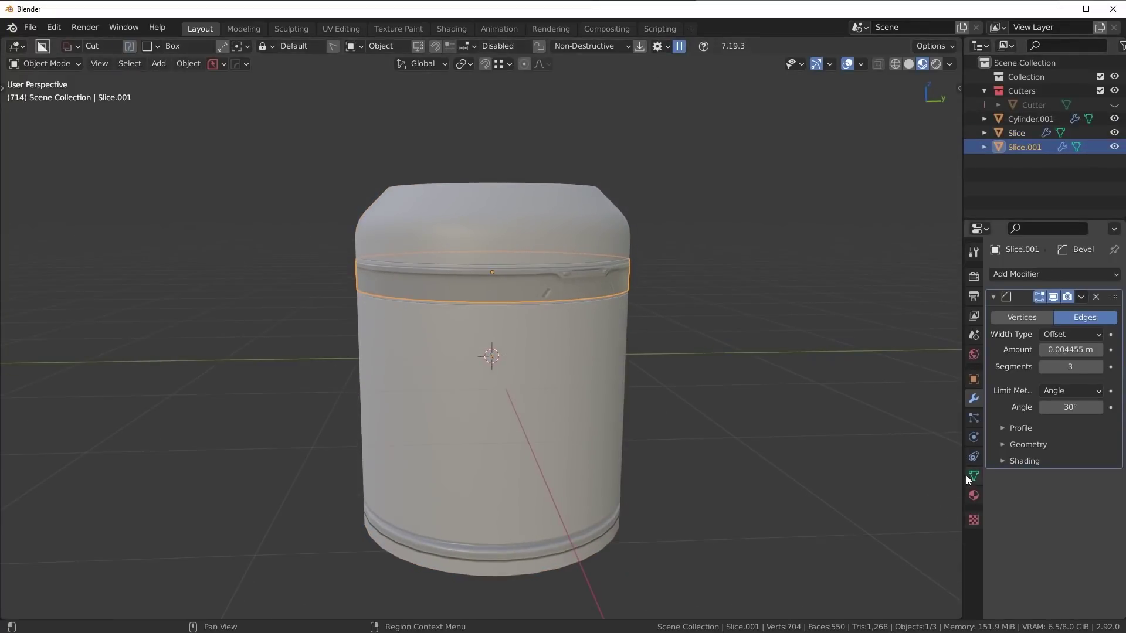
{"action": "left_click", "coordinate": [974, 494]}
{"action": "left_click", "coordinate": [556, 543], "text": "shift"}
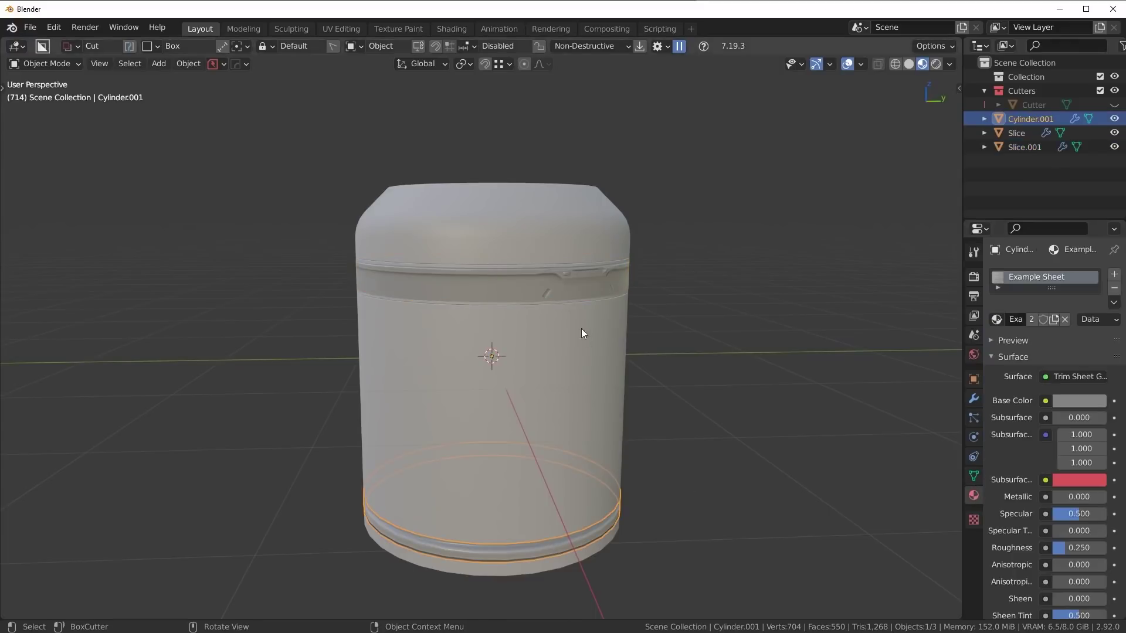
{"action": "left_click", "coordinate": [569, 281], "text": "shift"}
{"action": "left_click", "coordinate": [563, 234], "text": "shift"}
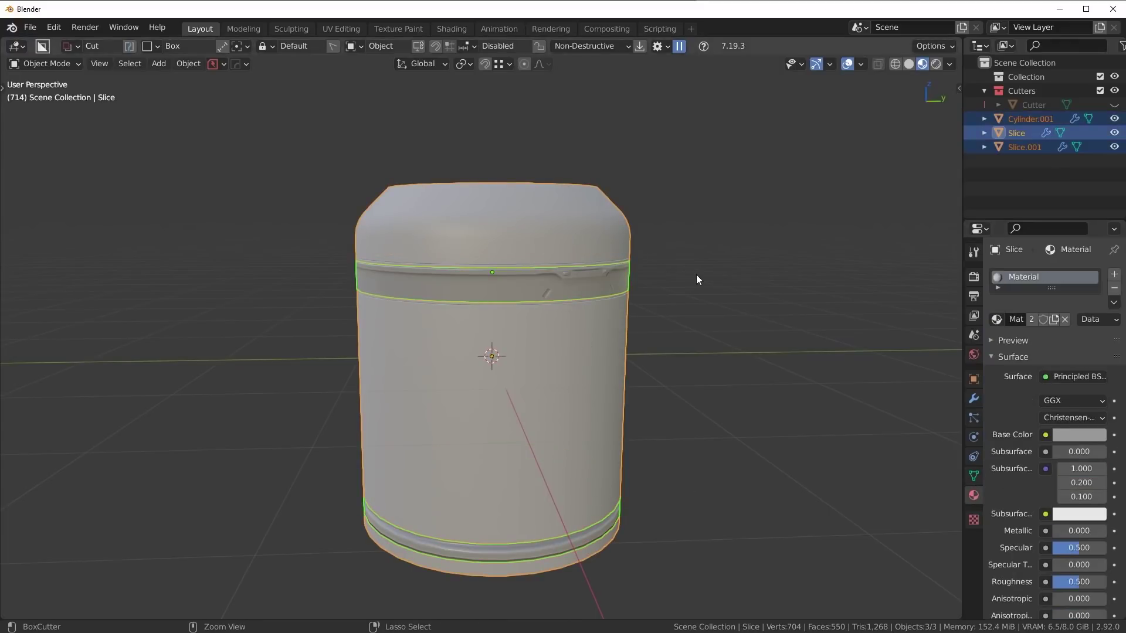
{"action": "key", "text": "ctrl+j"}
Start a move on the joined Slice and cancel it, leaving it in place.
{"action": "key", "text": "g"}
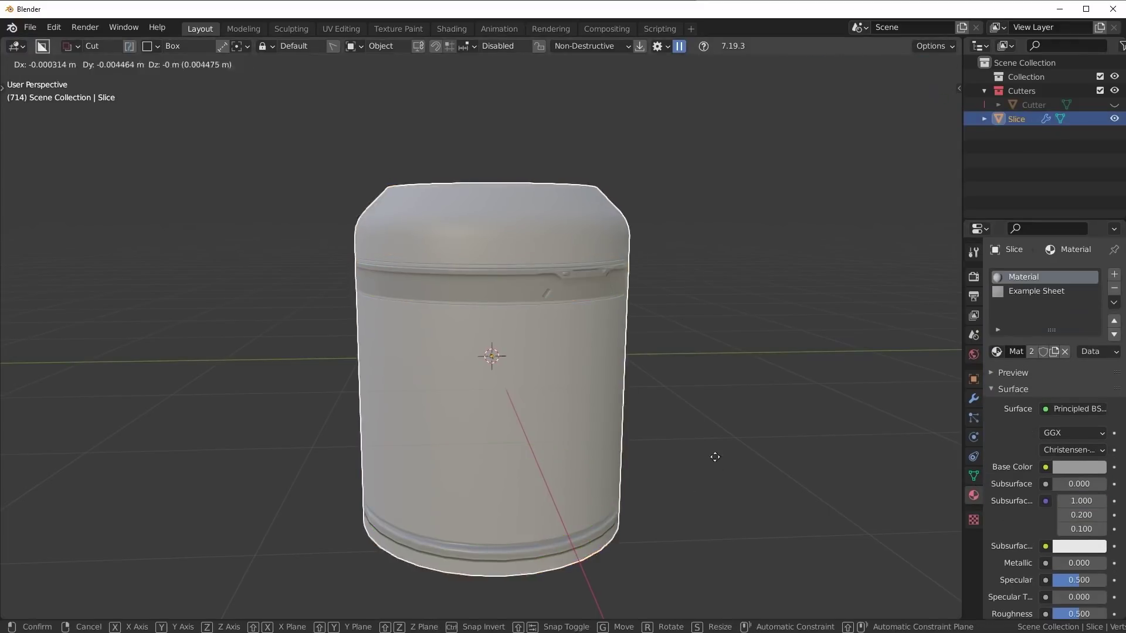
{"action": "right_click", "coordinate": [667, 387]}
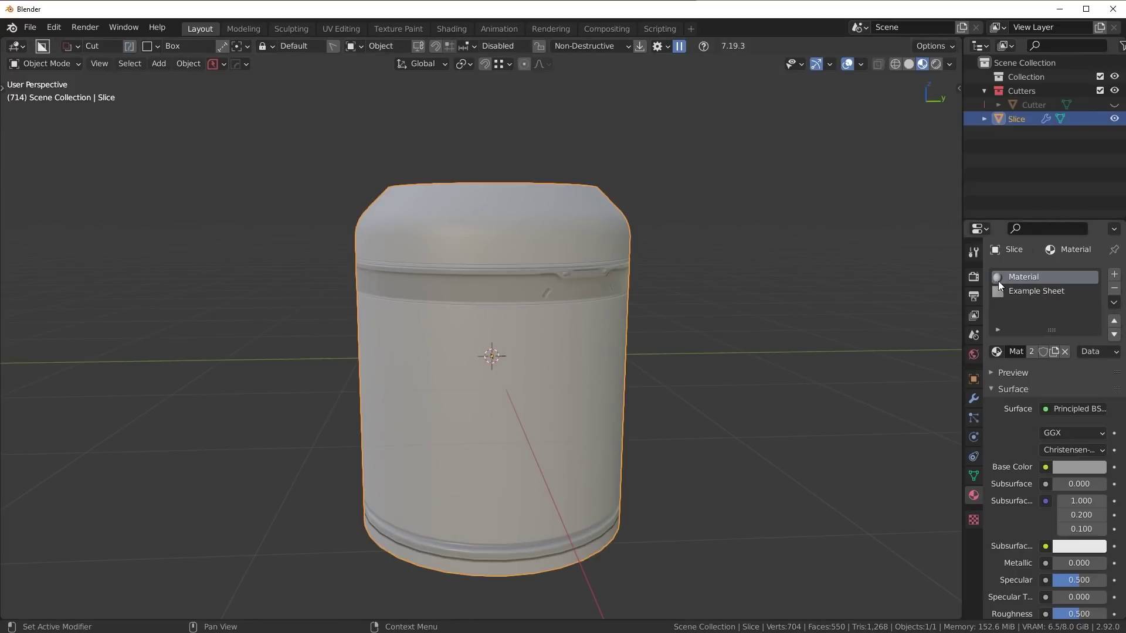
{"action": "middle_click_drag", "start_coordinate": [512, 273], "coordinate": [499, 293]}
{"action": "middle_click_drag", "start_coordinate": [633, 275], "coordinate": [543, 281]}
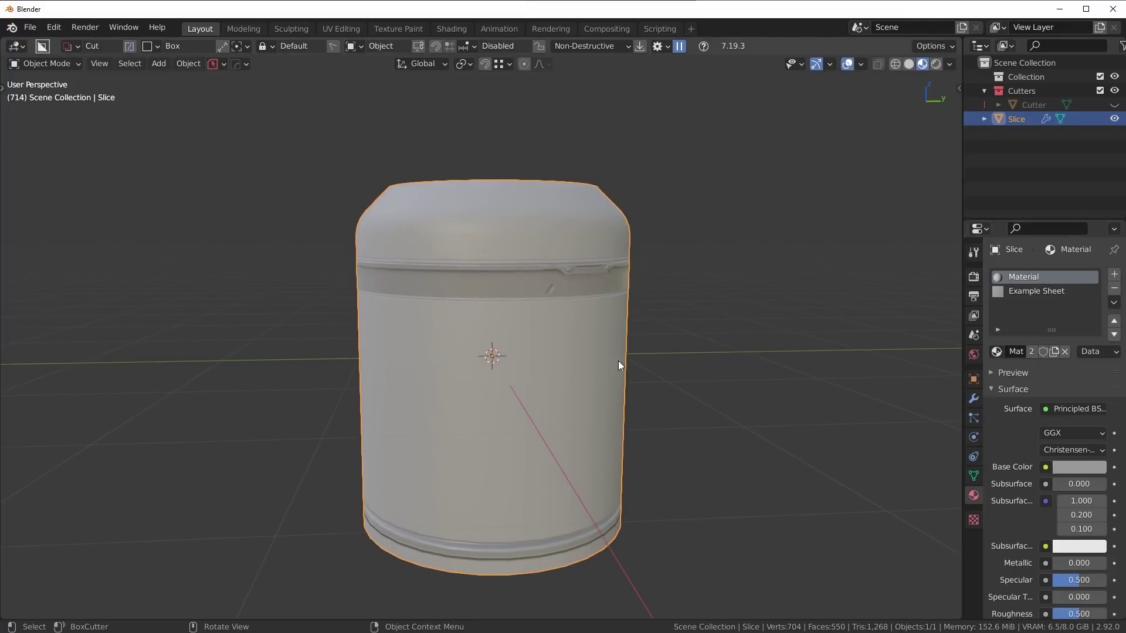
In Edit Mode, select then deselect the Example Sheet and Material slot faces, then exit Edit Mode.
{"action": "key", "text": "Tab"}
{"action": "key", "text": "alt+a"}
{"action": "left_click", "coordinate": [1018, 290]}
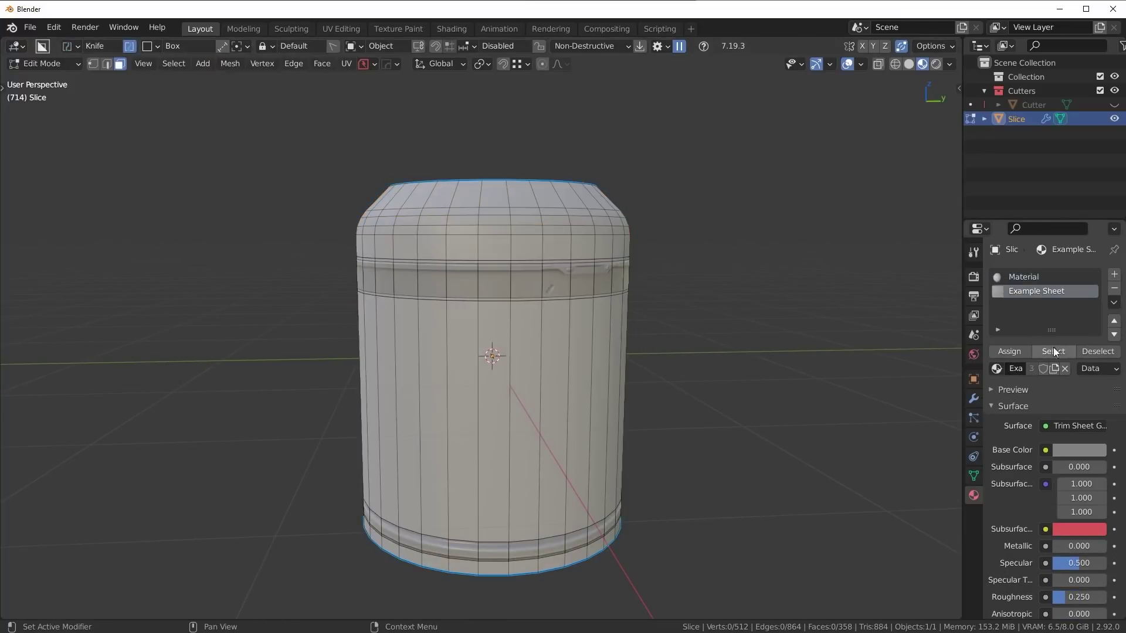
{"action": "left_click", "coordinate": [1054, 351]}
{"action": "left_click", "coordinate": [1092, 352]}
{"action": "left_click", "coordinate": [1026, 278]}
{"action": "left_click", "coordinate": [1053, 352]}
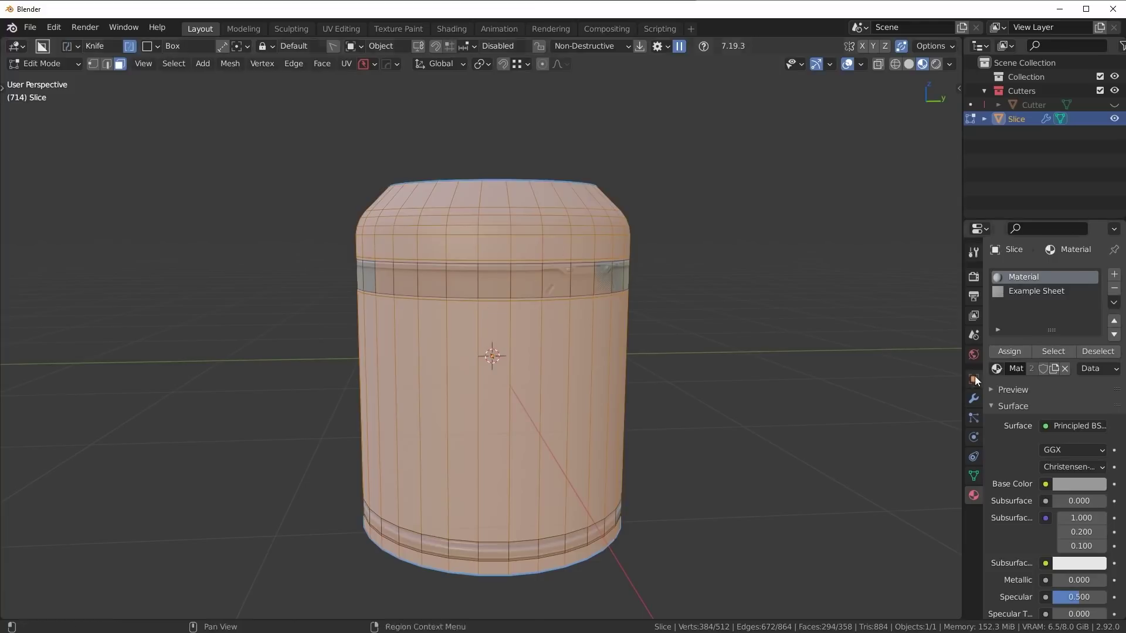
{"action": "left_click", "coordinate": [1094, 354]}
{"action": "key", "text": "Tab"}
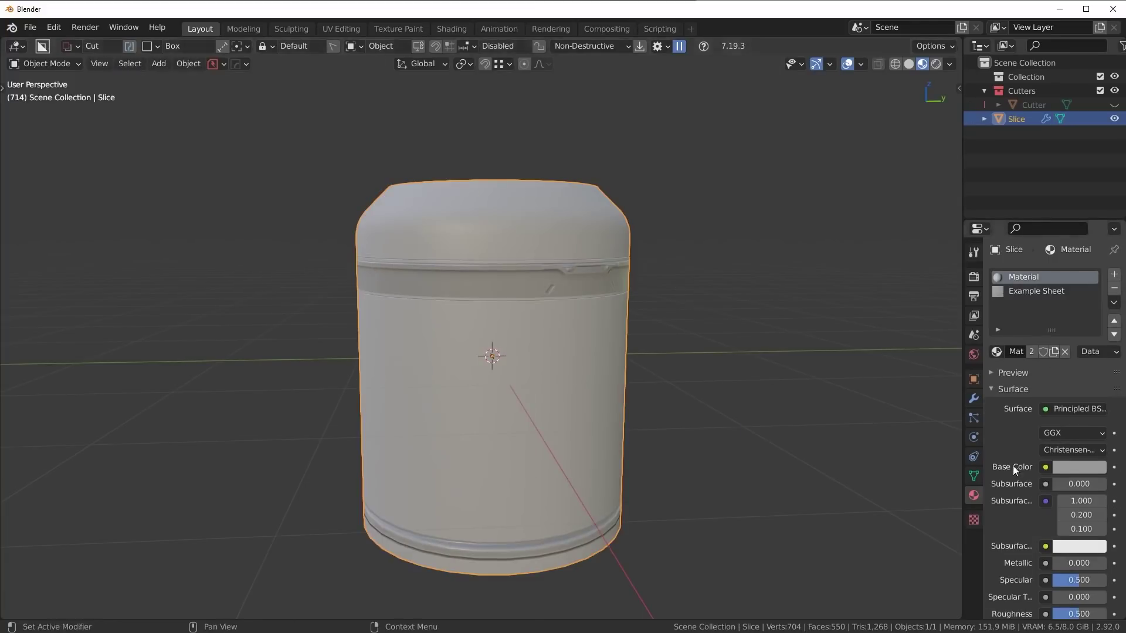
Collapse the Bevel modifier and add a Triangulate modifier to Slice.
{"action": "left_click", "coordinate": [974, 399]}
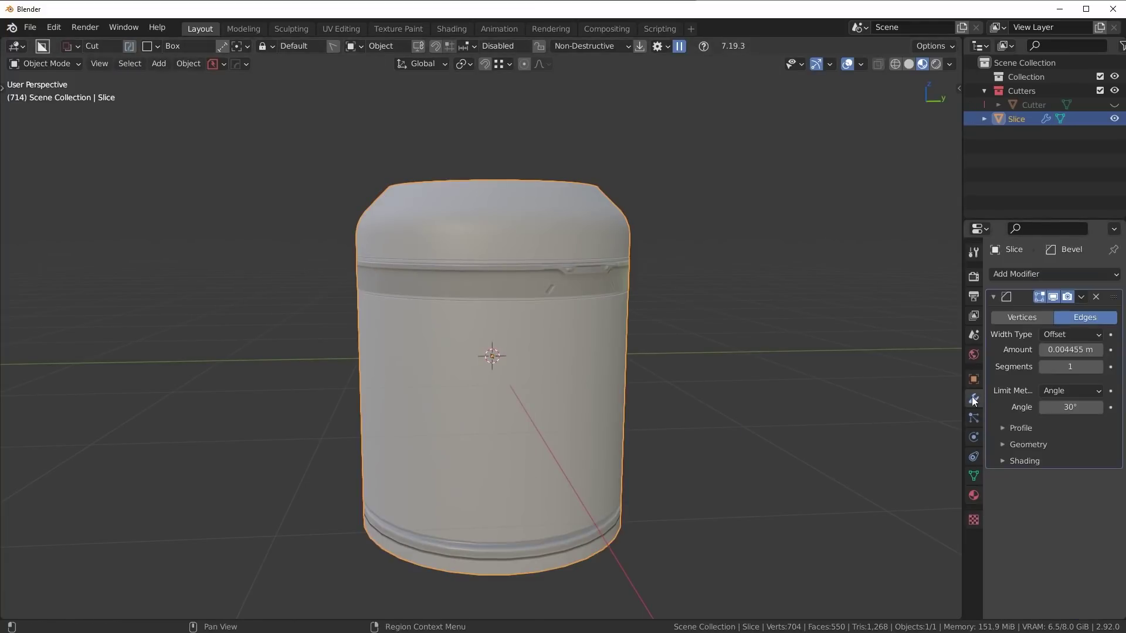
{"action": "left_click", "coordinate": [1017, 296]}
{"action": "left_click", "coordinate": [1017, 273]}
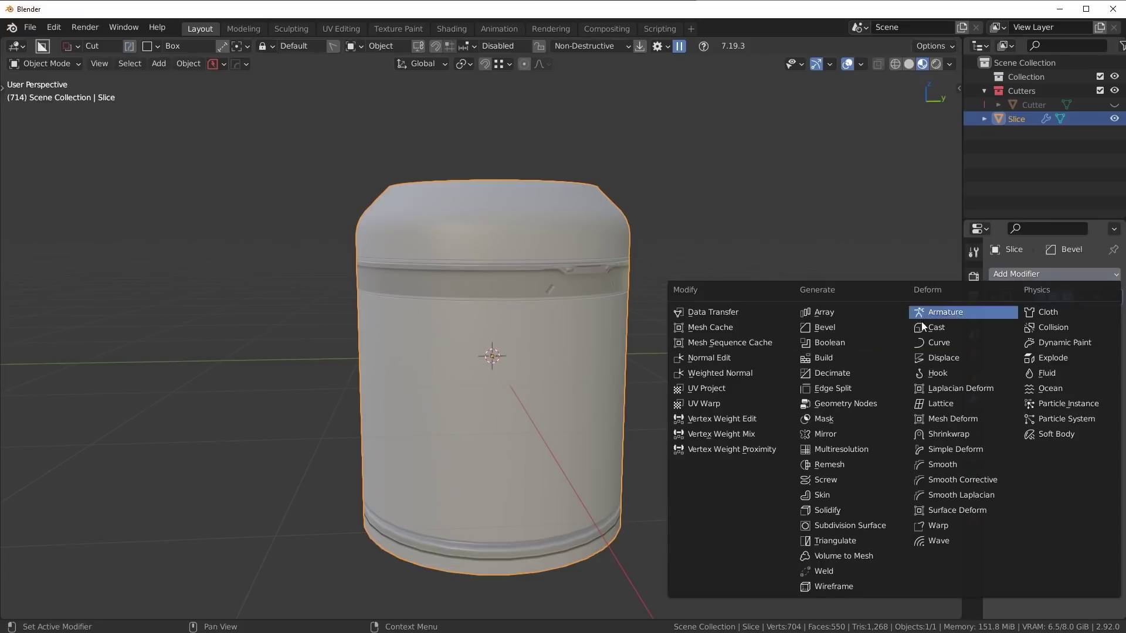
{"action": "left_click", "coordinate": [849, 539]}
{"action": "middle_click_drag", "start_coordinate": [856, 395], "coordinate": [827, 404]}
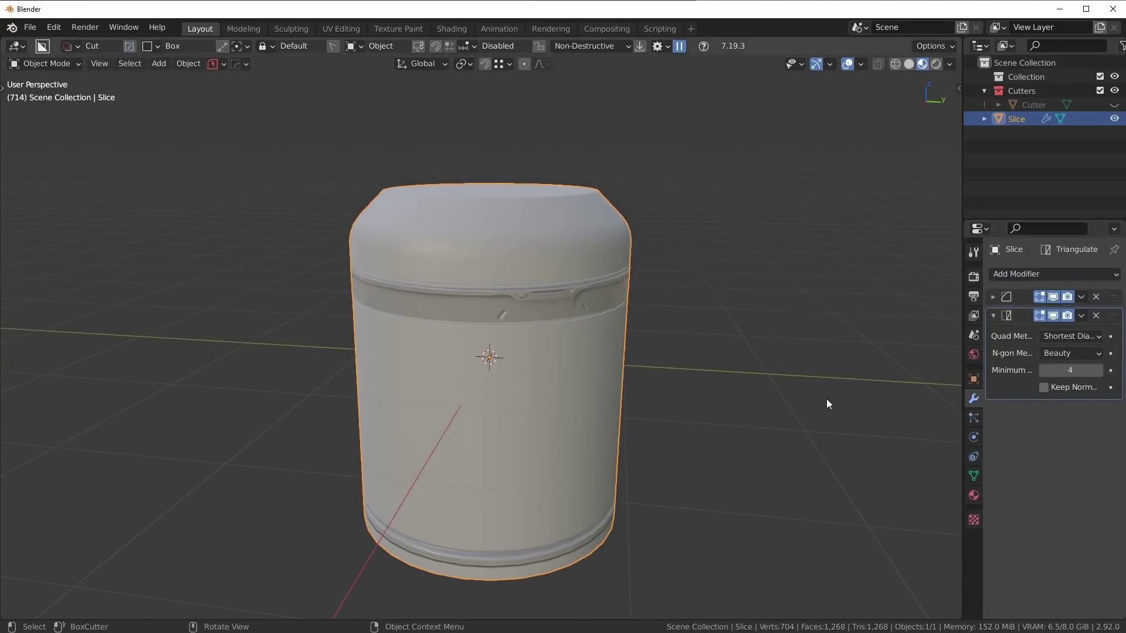
{"action": "middle_click_drag", "start_coordinate": [457, 400], "coordinate": [456, 392]}
Export only the selected object as example.fbx to the Desktop.
{"action": "left_click", "coordinate": [30, 28]}
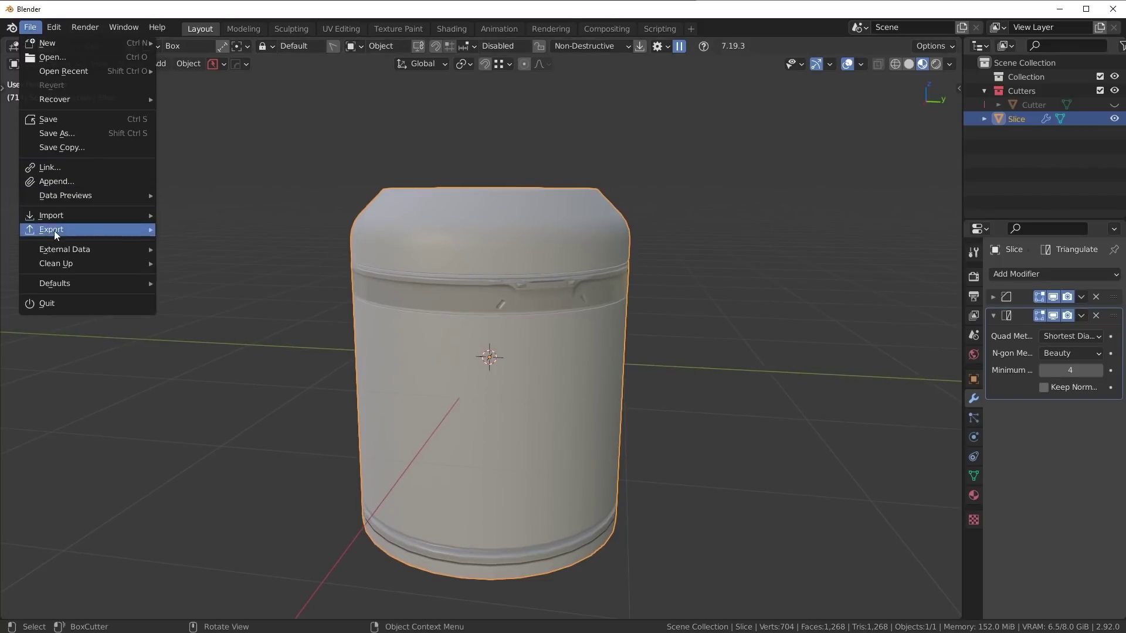
{"action": "mouse_move", "coordinate": [54, 230]}
{"action": "left_click", "coordinate": [220, 313]}
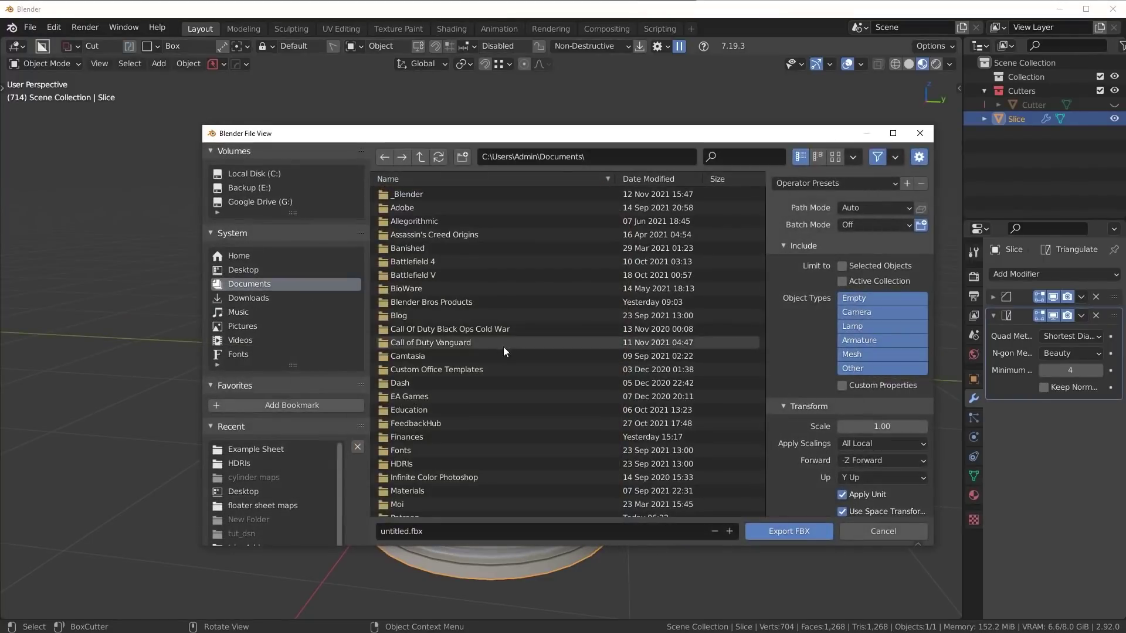
{"action": "left_click", "coordinate": [255, 270]}
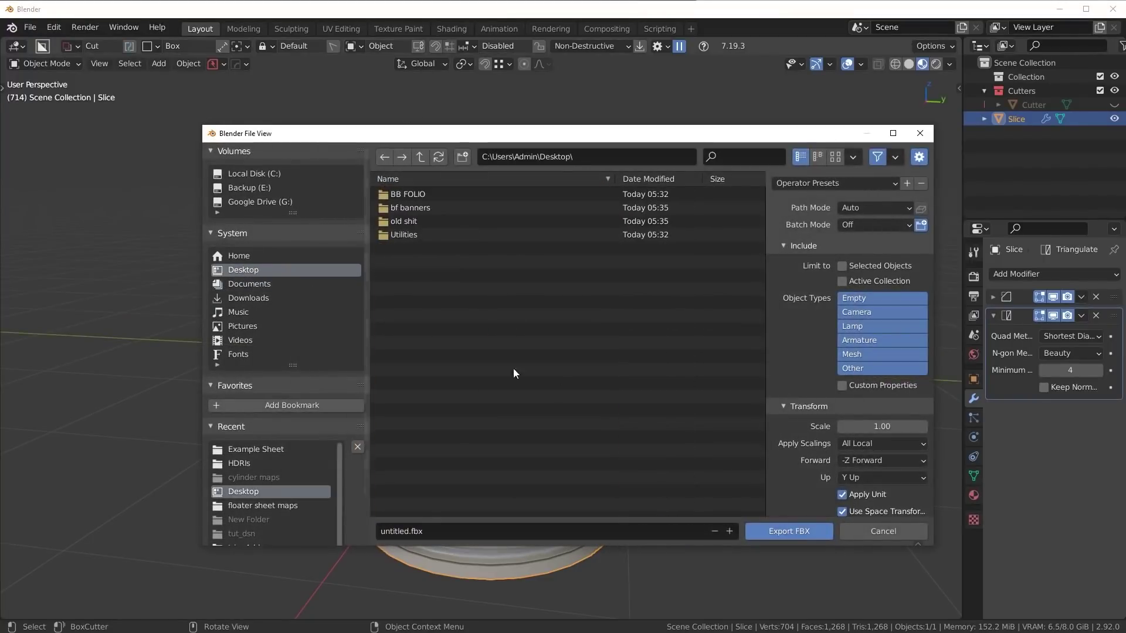
{"action": "left_click", "coordinate": [874, 267]}
{"action": "left_click", "coordinate": [502, 529]}
{"action": "type", "text": "example"}
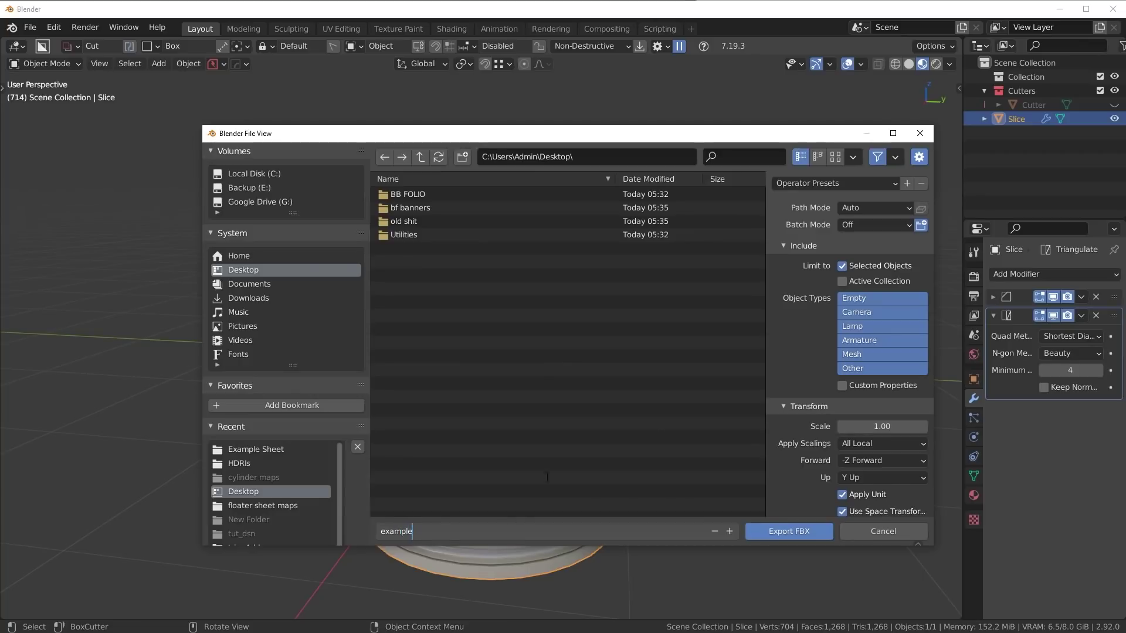
{"action": "key", "text": "Return"}
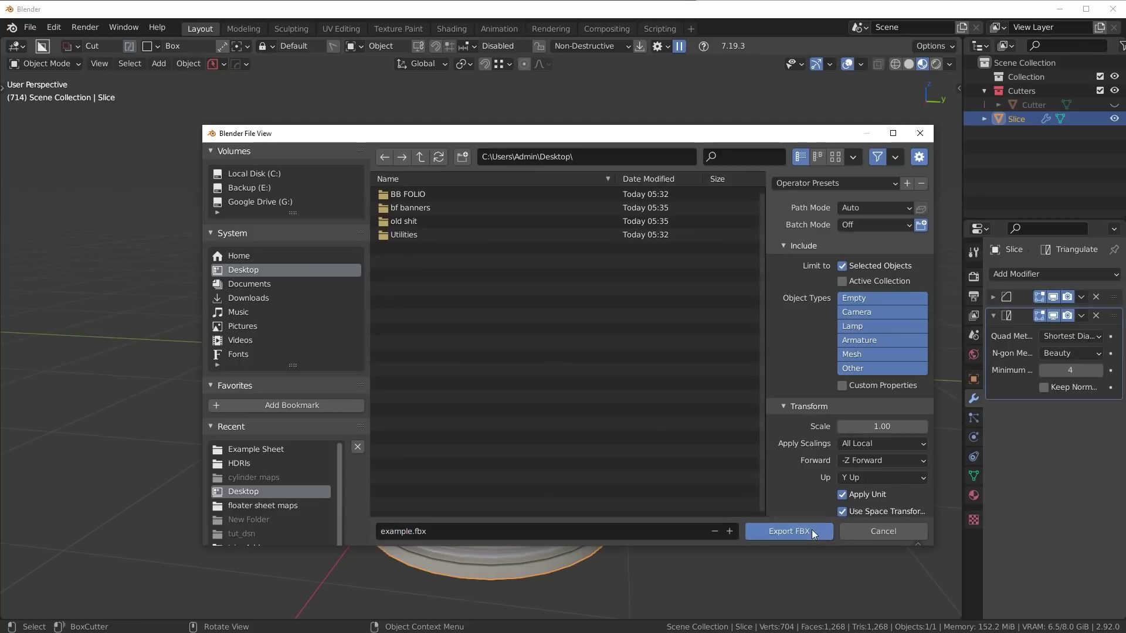
{"action": "left_click", "coordinate": [812, 530]}
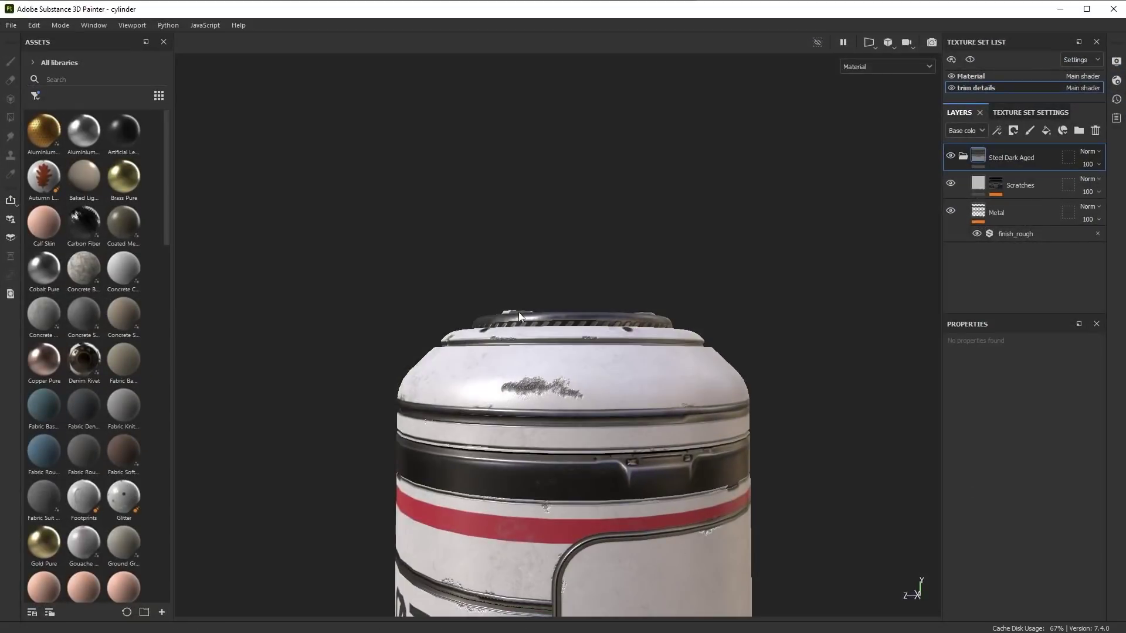
Start a new project and pick example.fbx from the Desktop as its mesh file.
{"action": "left_click", "coordinate": [11, 25]}
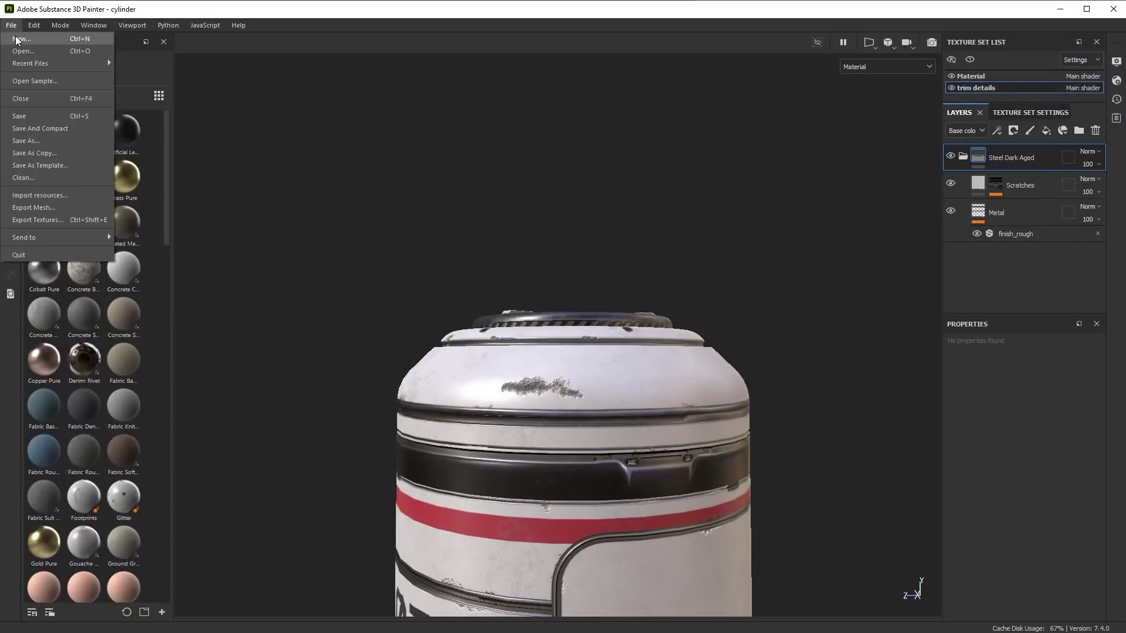
{"action": "left_click", "coordinate": [20, 38]}
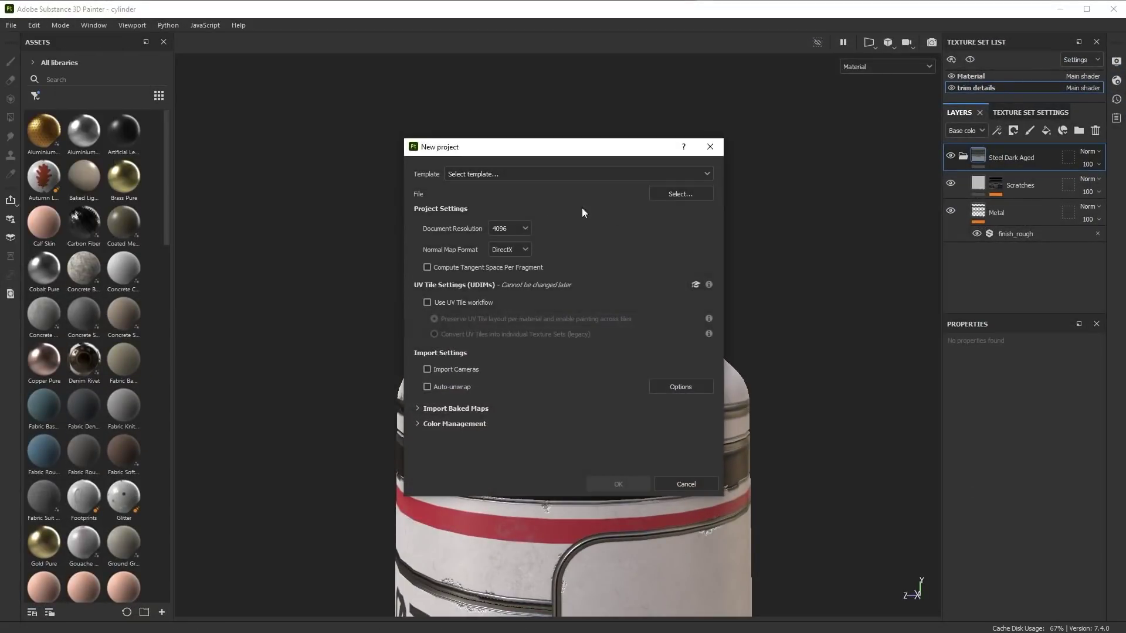
{"action": "left_click", "coordinate": [667, 192]}
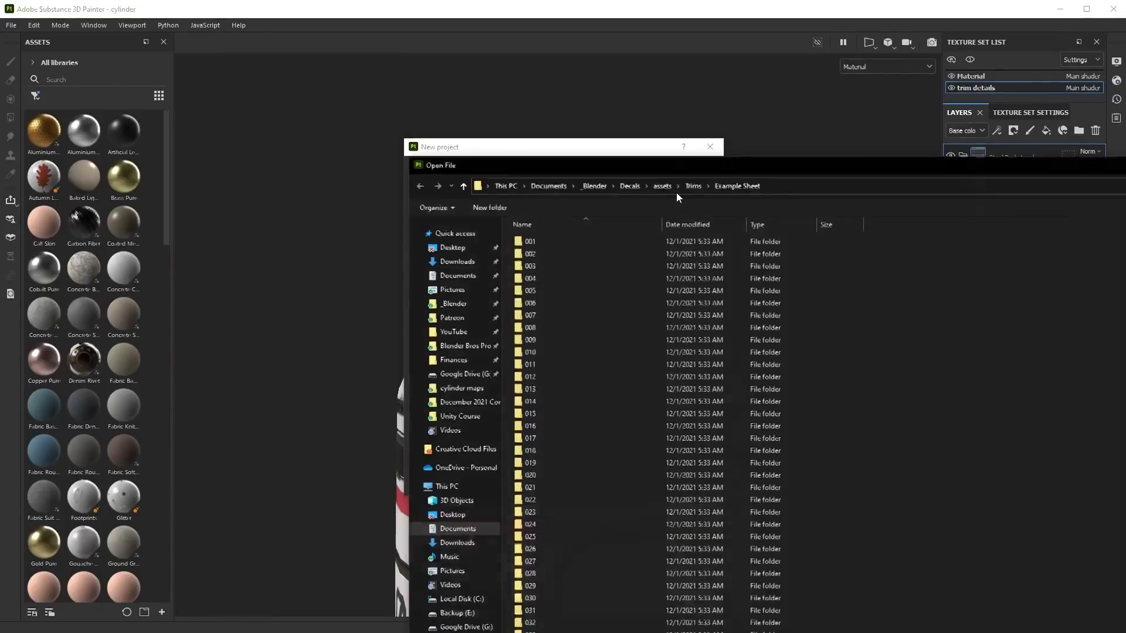
{"action": "left_click", "coordinate": [434, 515]}
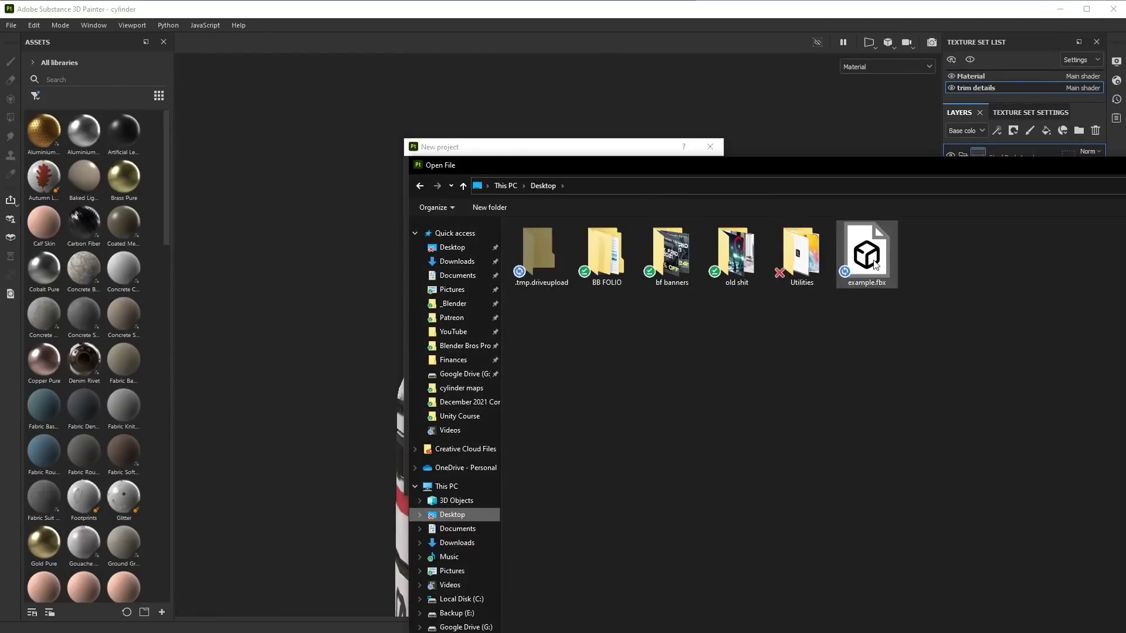
{"action": "double_click", "coordinate": [867, 255]}
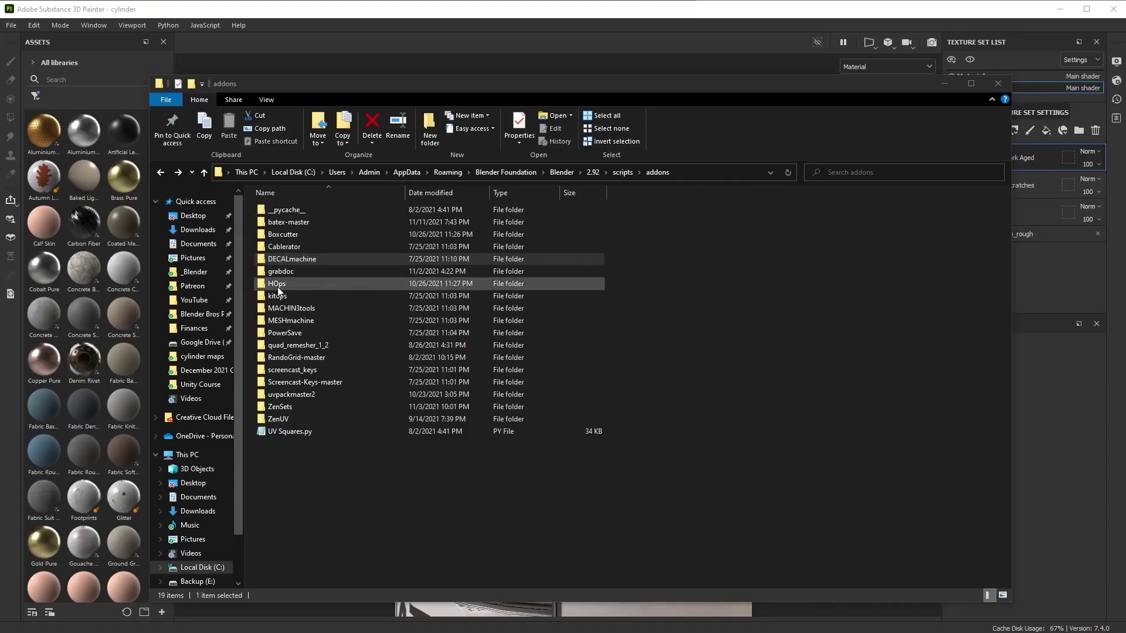
{"action": "key", "text": "alt+Left"}
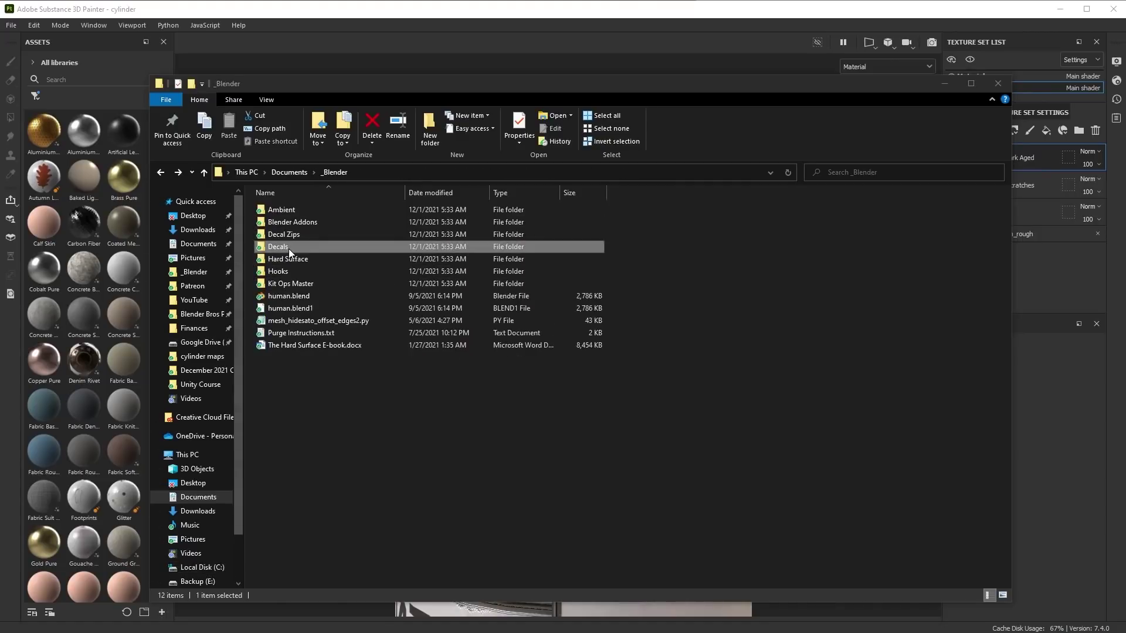
{"action": "double_click", "coordinate": [289, 249]}
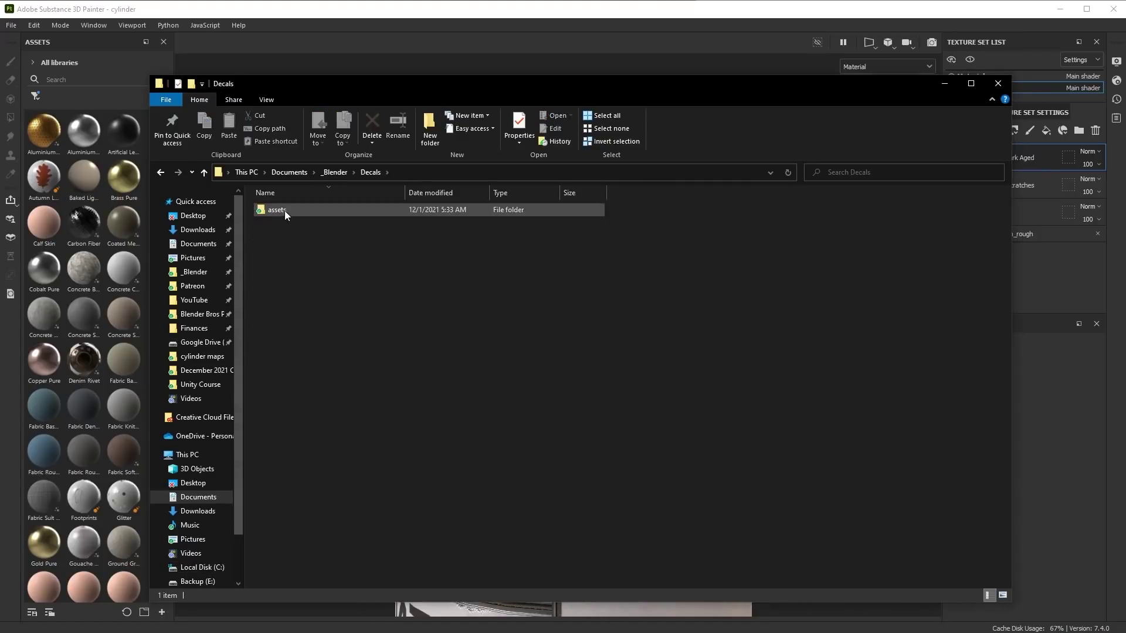
{"action": "double_click", "coordinate": [284, 210]}
{"action": "double_click", "coordinate": [284, 259]}
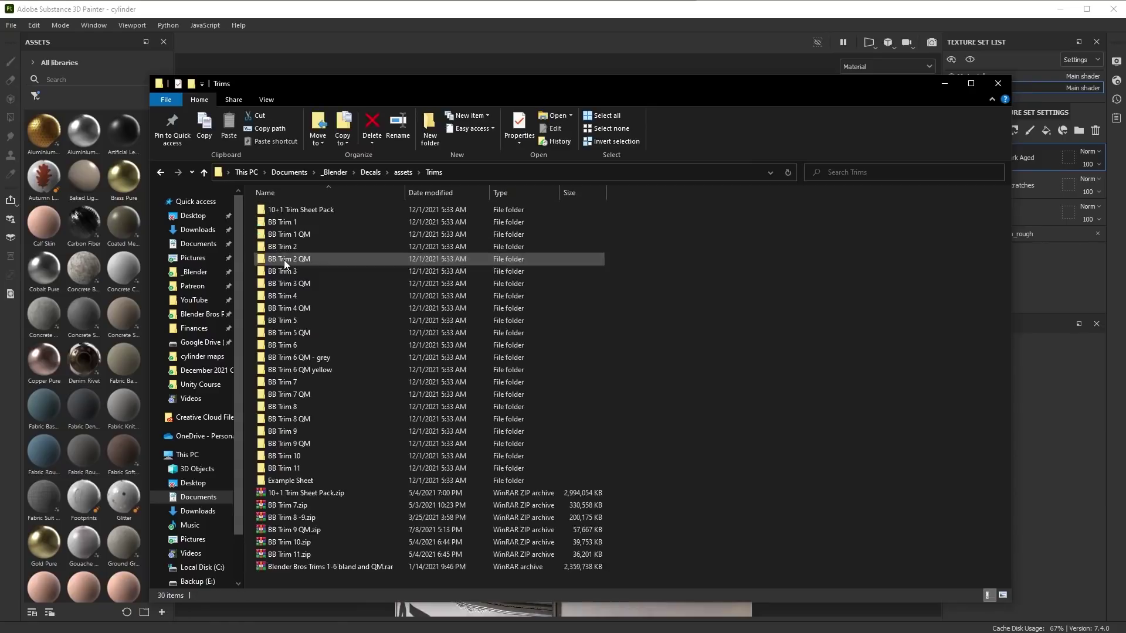
{"action": "double_click", "coordinate": [323, 480]}
{"action": "scroll", "coordinate": [377, 321], "scroll_direction": "down", "scroll_amount": 2}
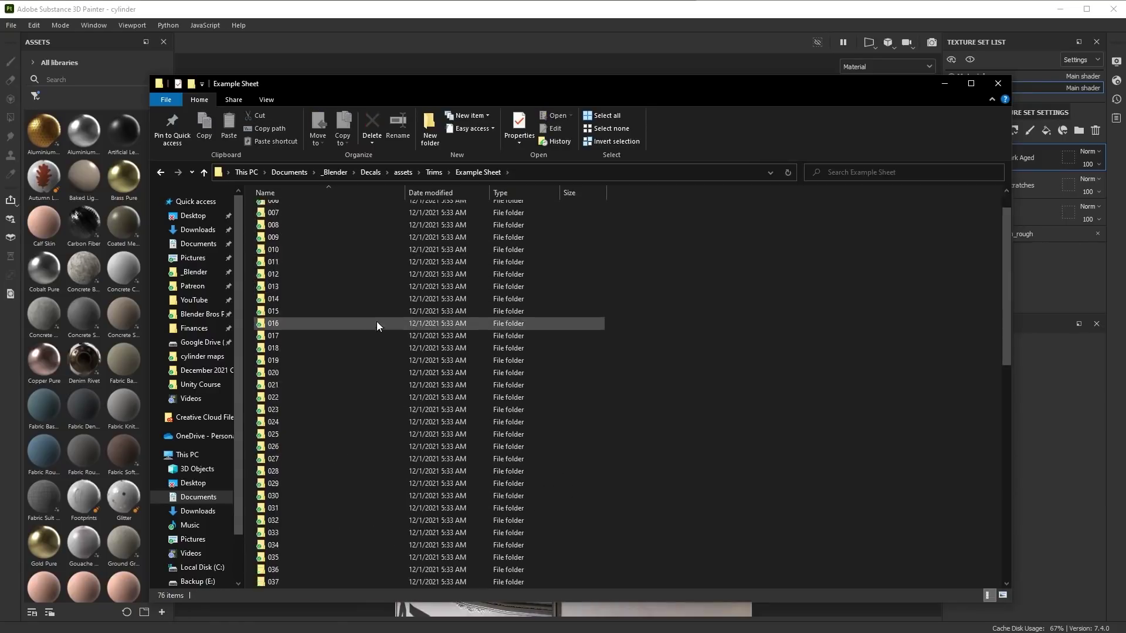
{"action": "scroll", "coordinate": [386, 314], "scroll_direction": "down", "scroll_amount": 13}
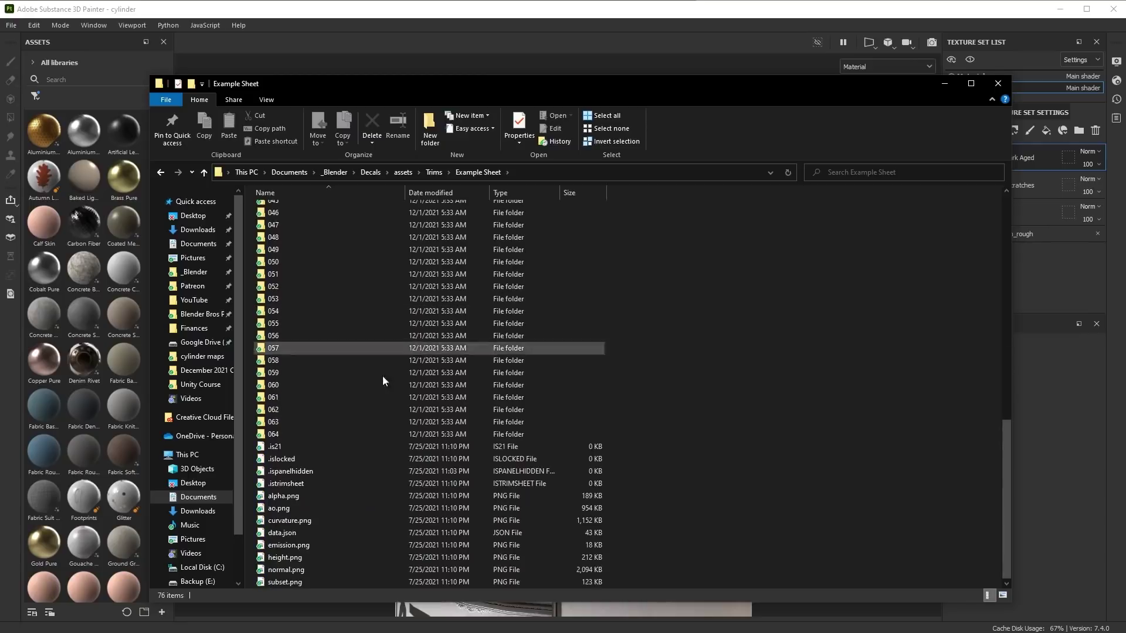
{"action": "left_click", "coordinate": [265, 99]}
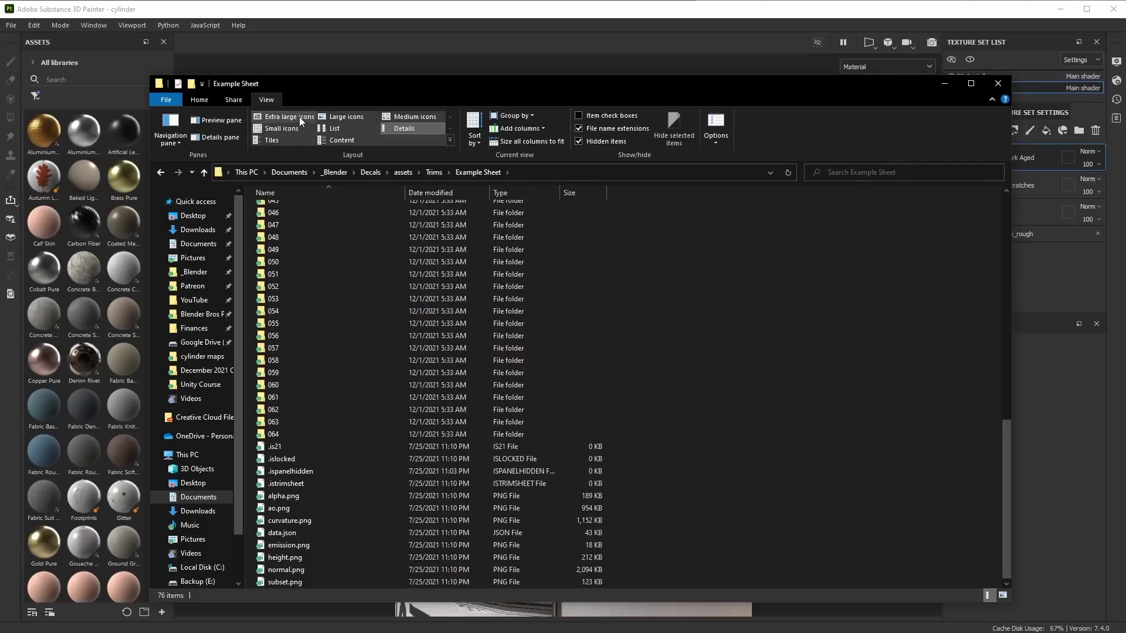
{"action": "left_click", "coordinate": [332, 115]}
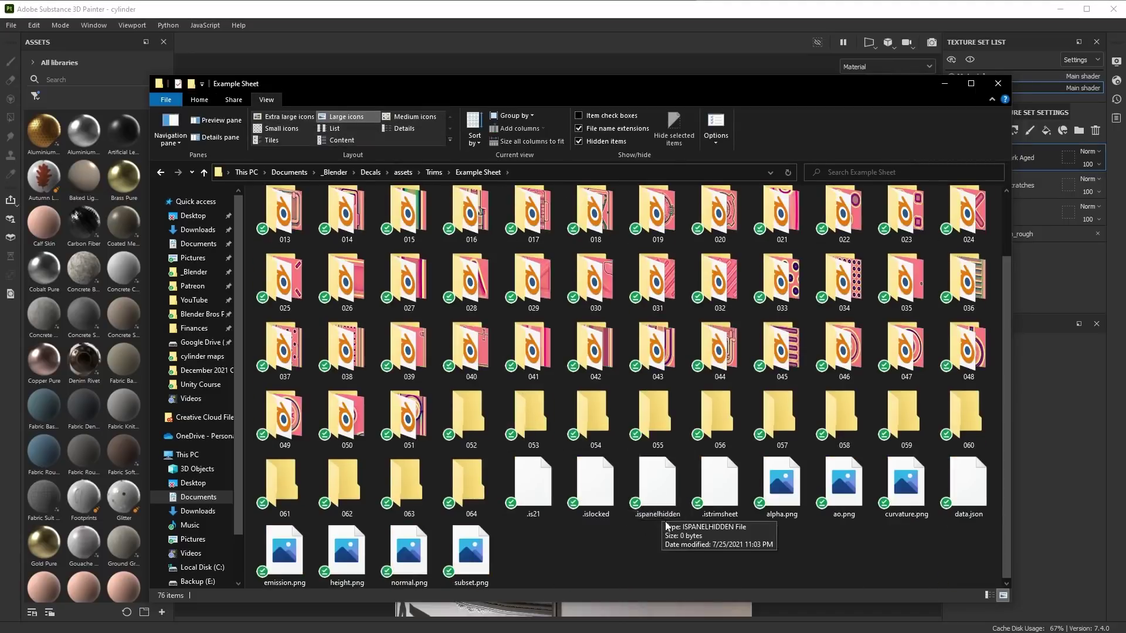
{"action": "left_click", "coordinate": [410, 559]}
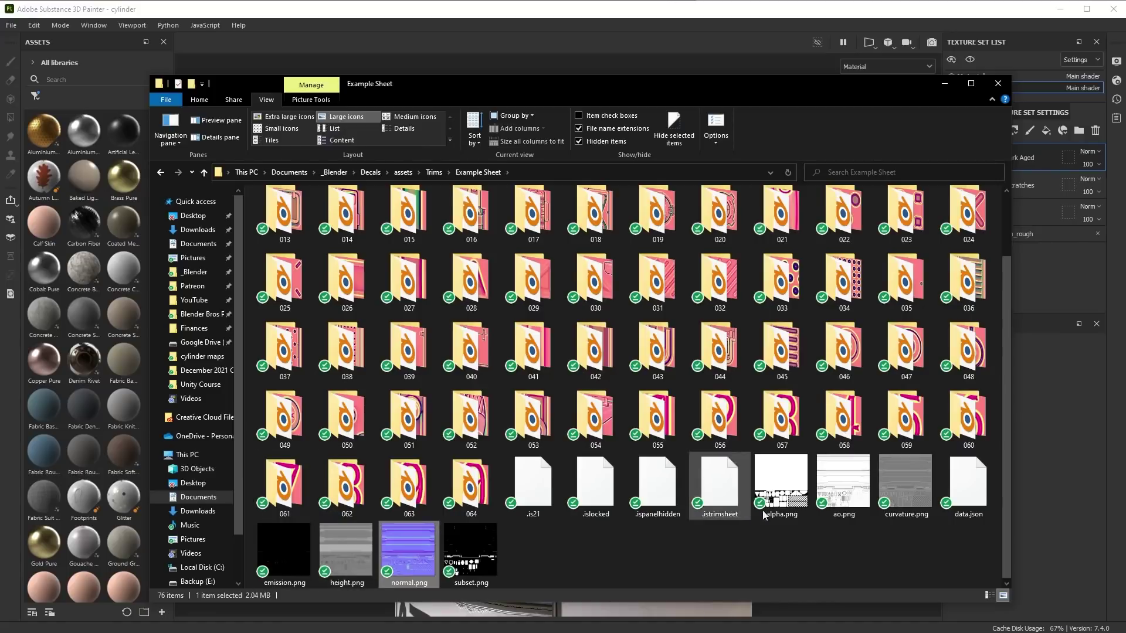
{"action": "mouse_move", "coordinate": [882, 470]}
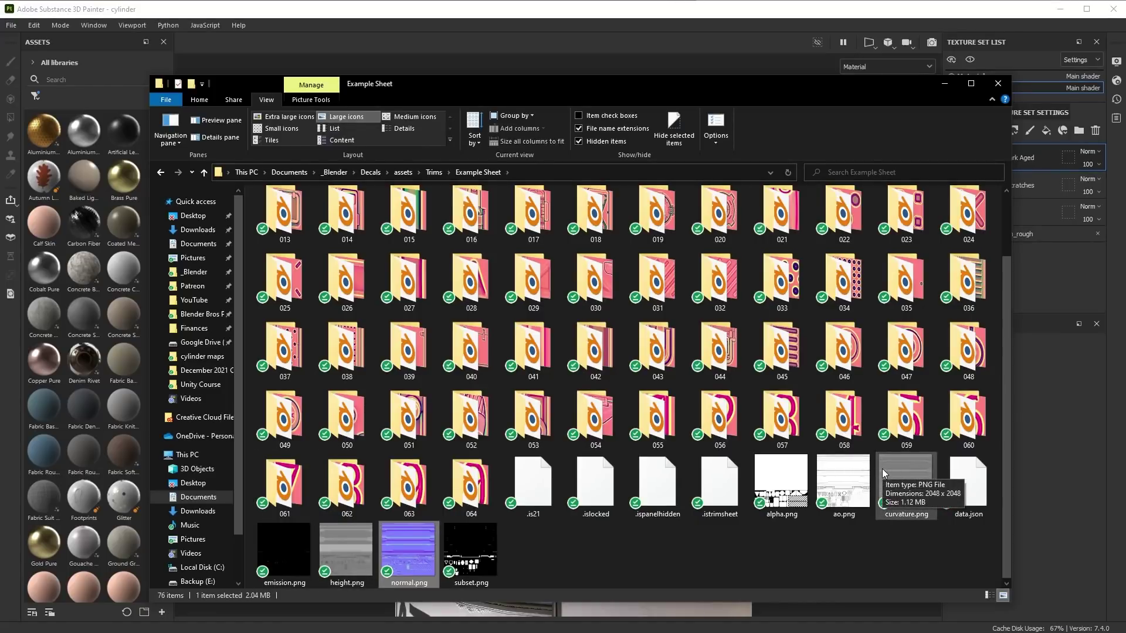
{"action": "left_click", "coordinate": [809, 531]}
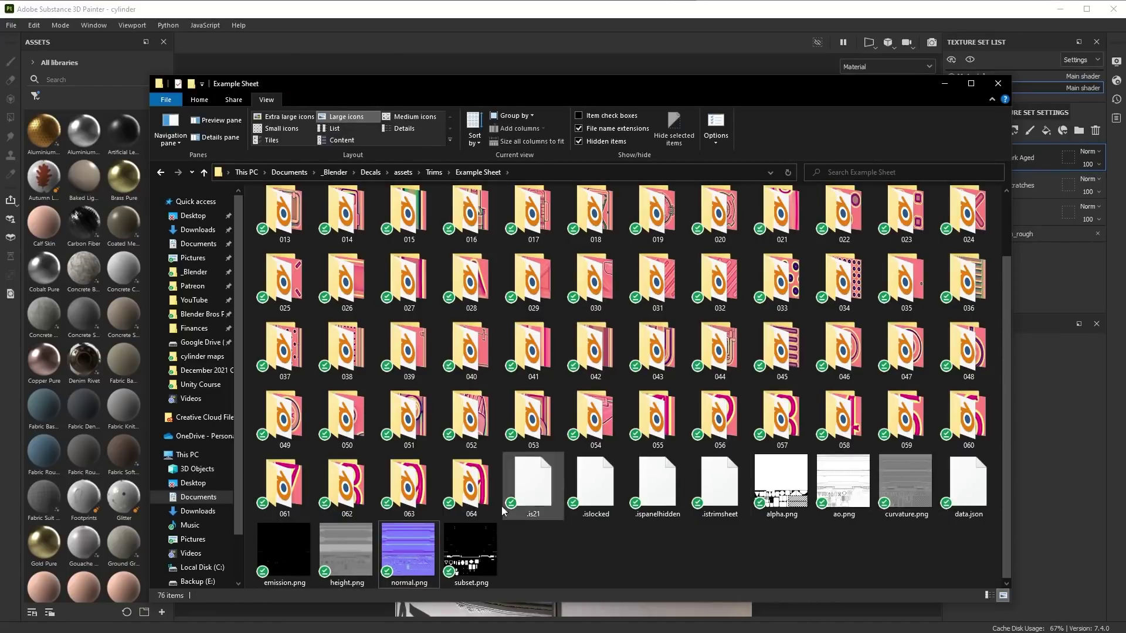
{"action": "left_click", "coordinate": [418, 563]}
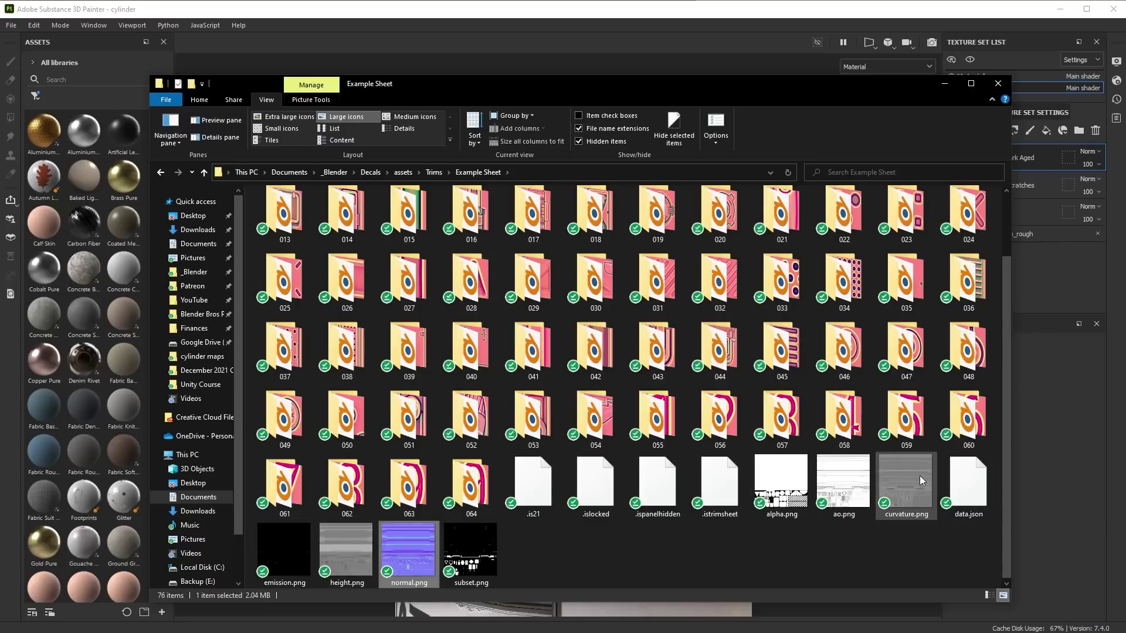
{"action": "left_click", "coordinate": [902, 477], "text": "ctrl"}
{"action": "left_click", "coordinate": [844, 481], "text": "ctrl"}
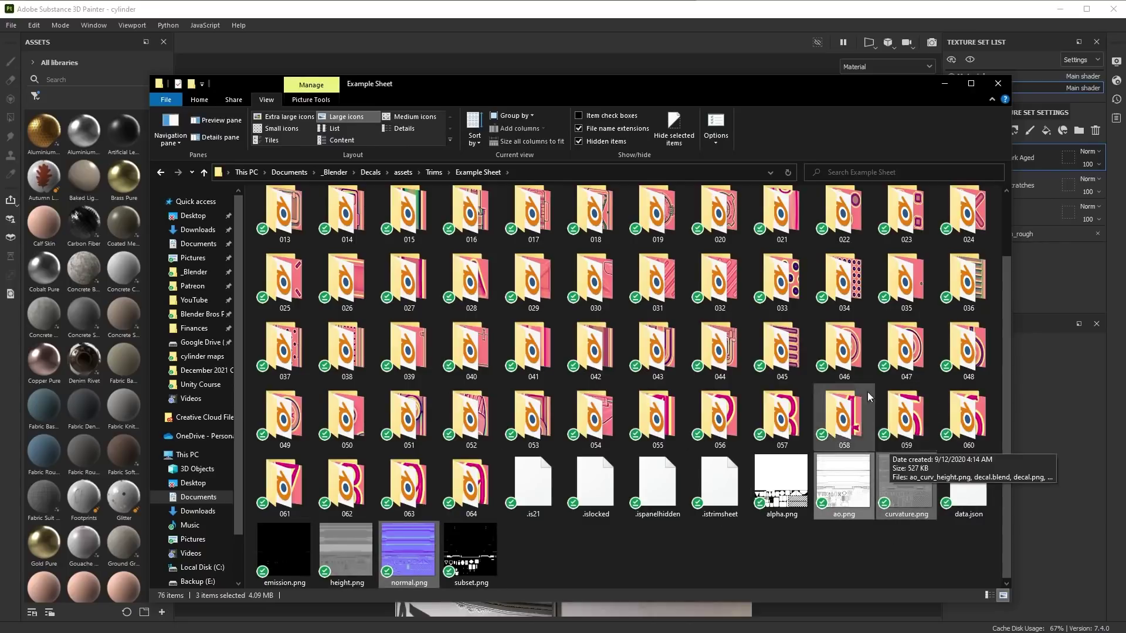
Add ao.png, curvature.png and normal.png from Example Sheet as baked maps to import.
{"action": "left_click", "coordinate": [998, 83]}
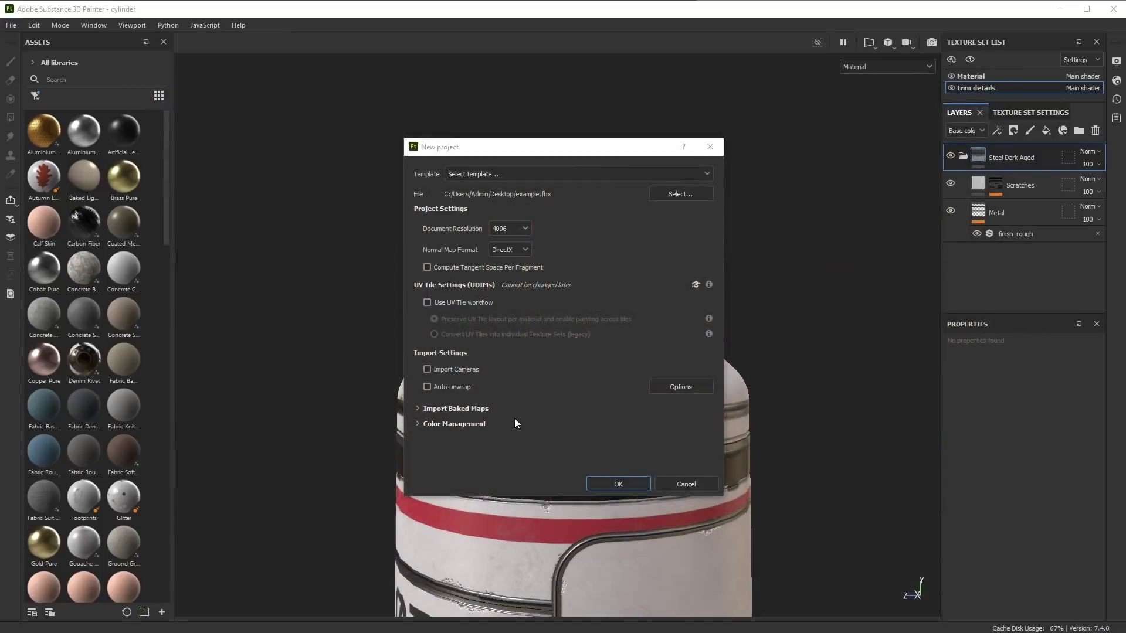
{"action": "left_click", "coordinate": [463, 408]}
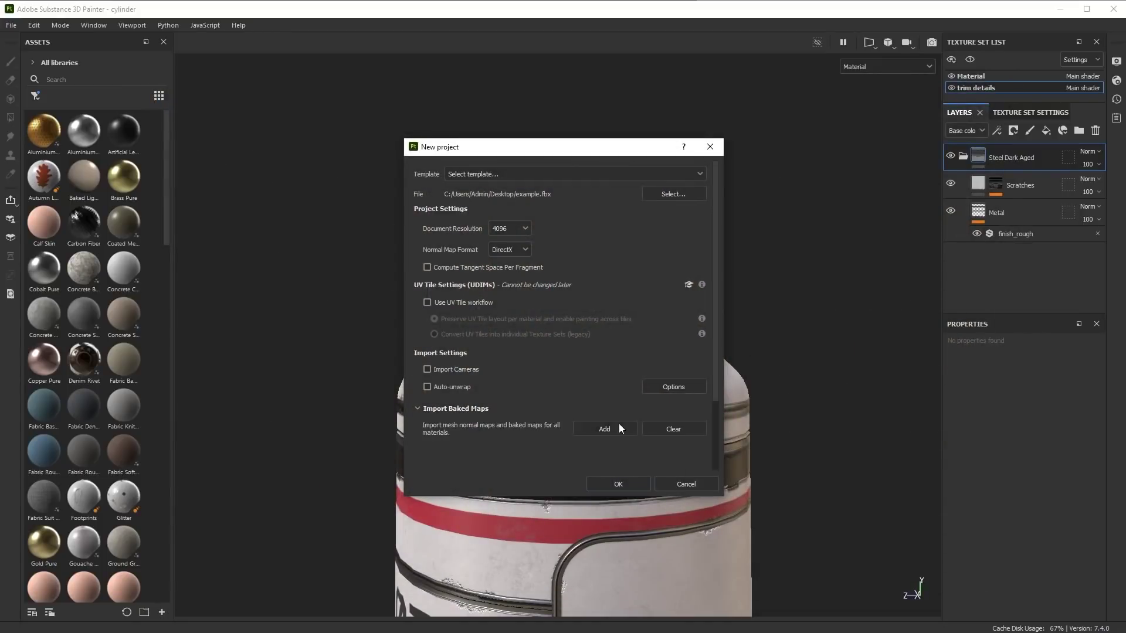
{"action": "left_click", "coordinate": [602, 431]}
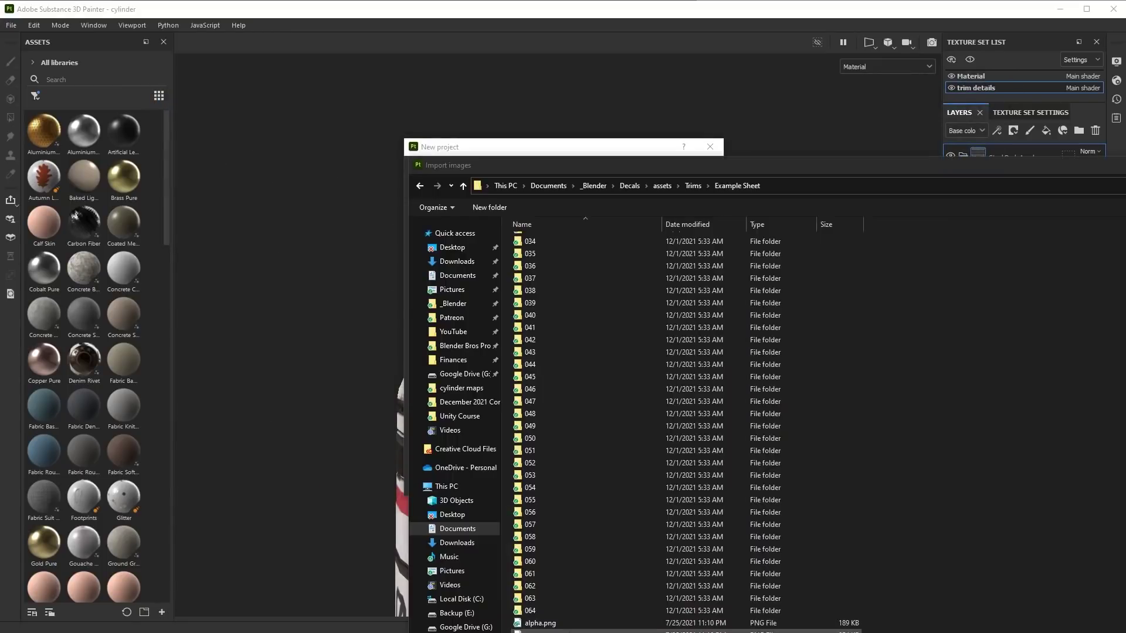
{"action": "key", "text": "Return"}
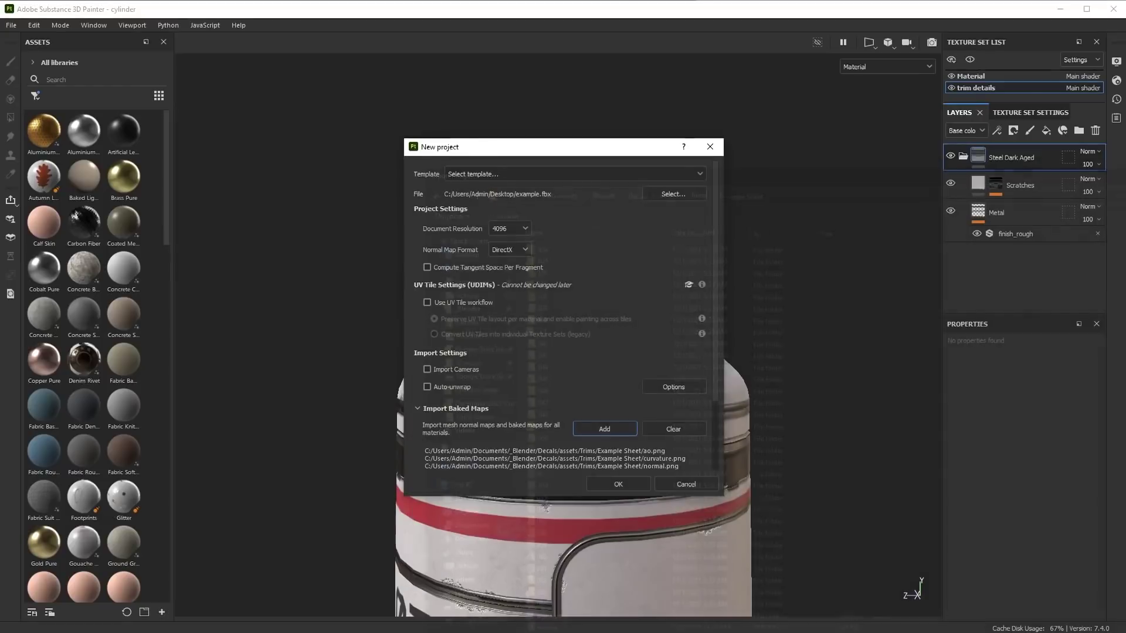
Create the project, discarding the old cylinder project, and centre the canister in view.
{"action": "left_click", "coordinate": [633, 483]}
{"action": "left_click", "coordinate": [539, 342]}
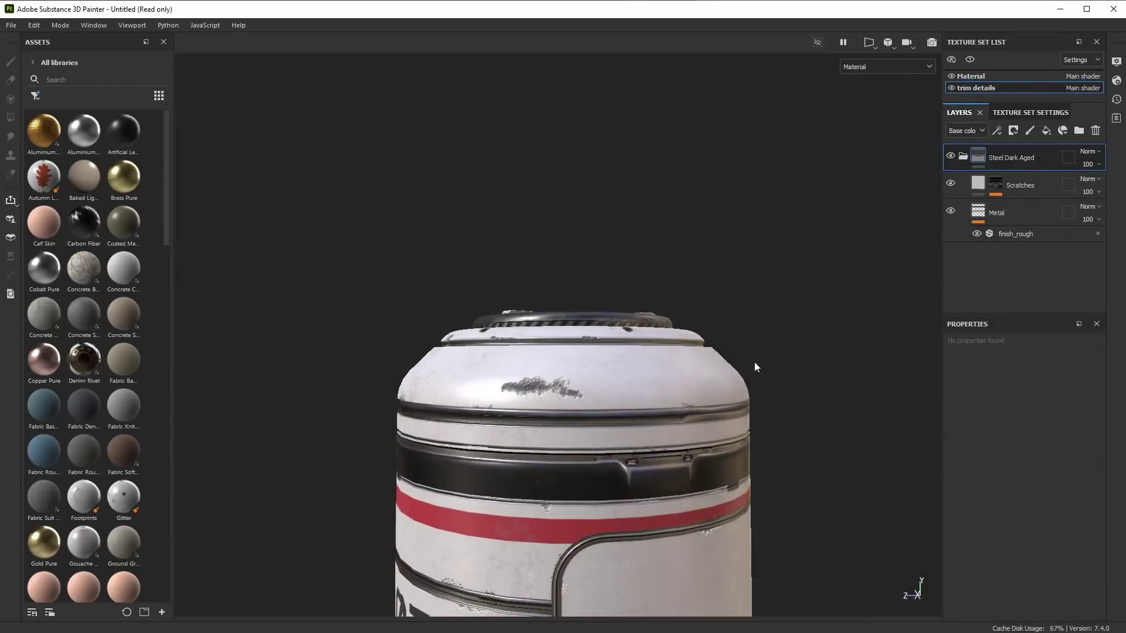
{"action": "scroll", "coordinate": [782, 305], "scroll_direction": "down", "scroll_amount": 3}
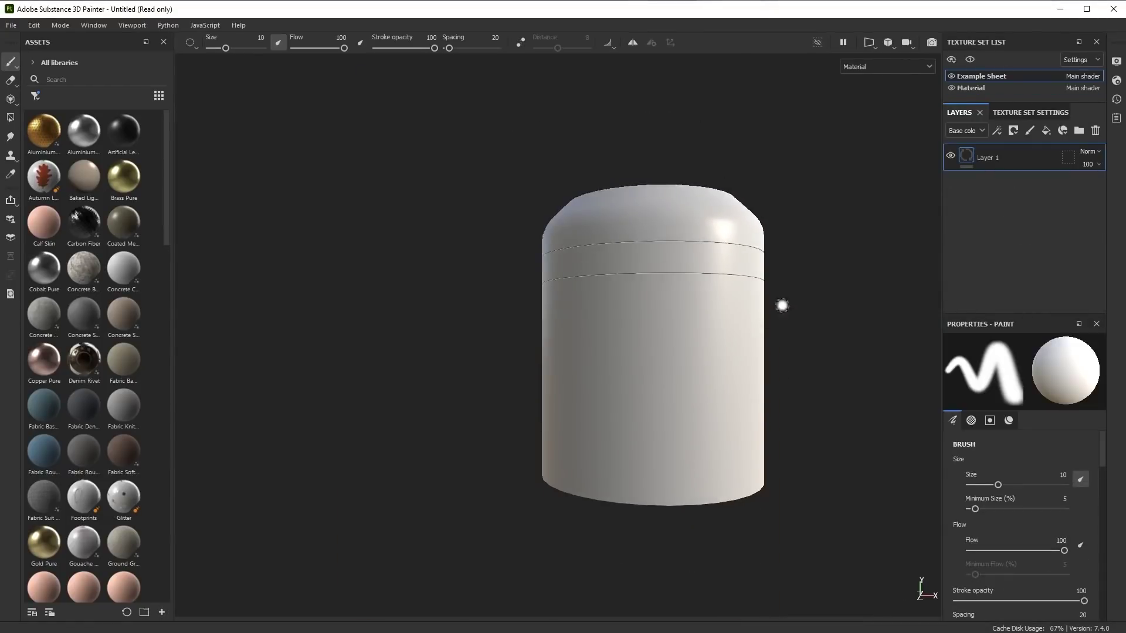
{"action": "left_click_drag", "start_coordinate": [782, 304], "coordinate": [771, 271], "text": "alt"}
{"action": "middle_click_drag", "start_coordinate": [771, 272], "coordinate": [611, 355], "text": "alt"}
{"action": "scroll", "coordinate": [611, 355], "scroll_direction": "up", "scroll_amount": 3}
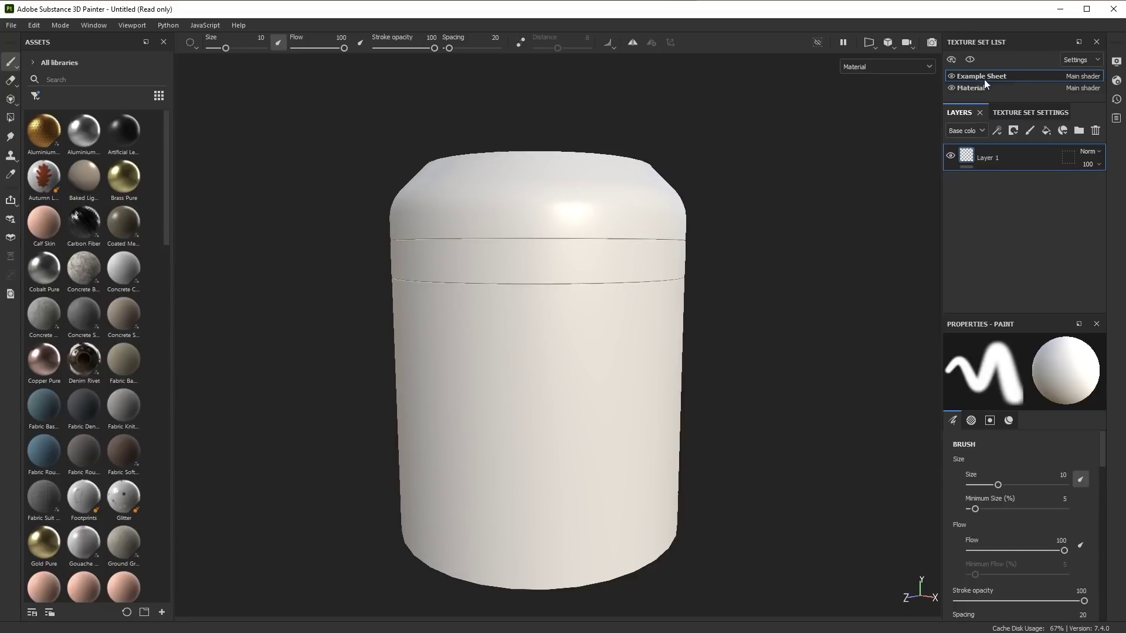
In Texture Set Settings, assign the normal, ao and curvature images to their mesh map slots.
{"action": "left_click", "coordinate": [1028, 113]}
{"action": "scroll", "coordinate": [1033, 209], "scroll_direction": "down", "scroll_amount": 8}
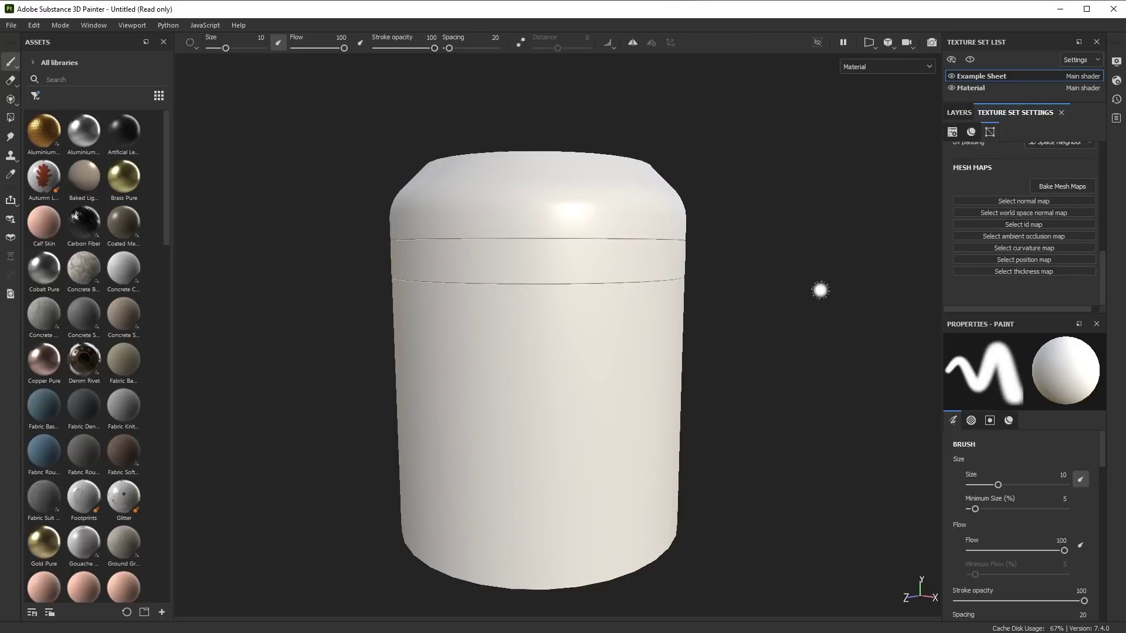
{"action": "left_click", "coordinate": [1023, 202]}
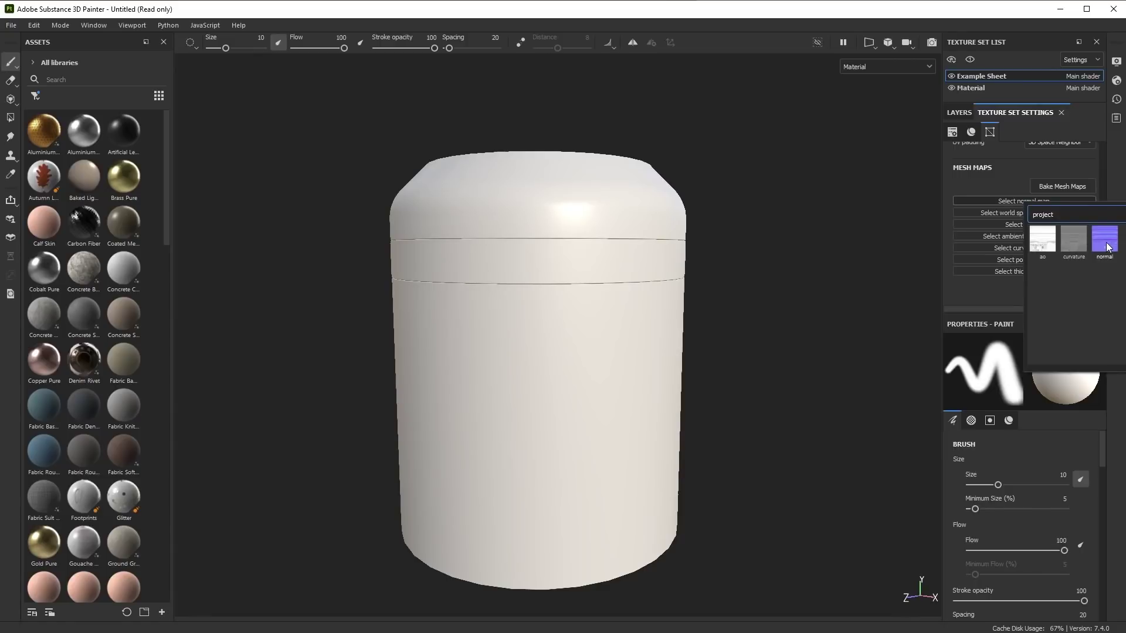
{"action": "left_click", "coordinate": [1081, 241]}
{"action": "left_click", "coordinate": [1028, 252]}
{"action": "left_click", "coordinate": [1042, 291]}
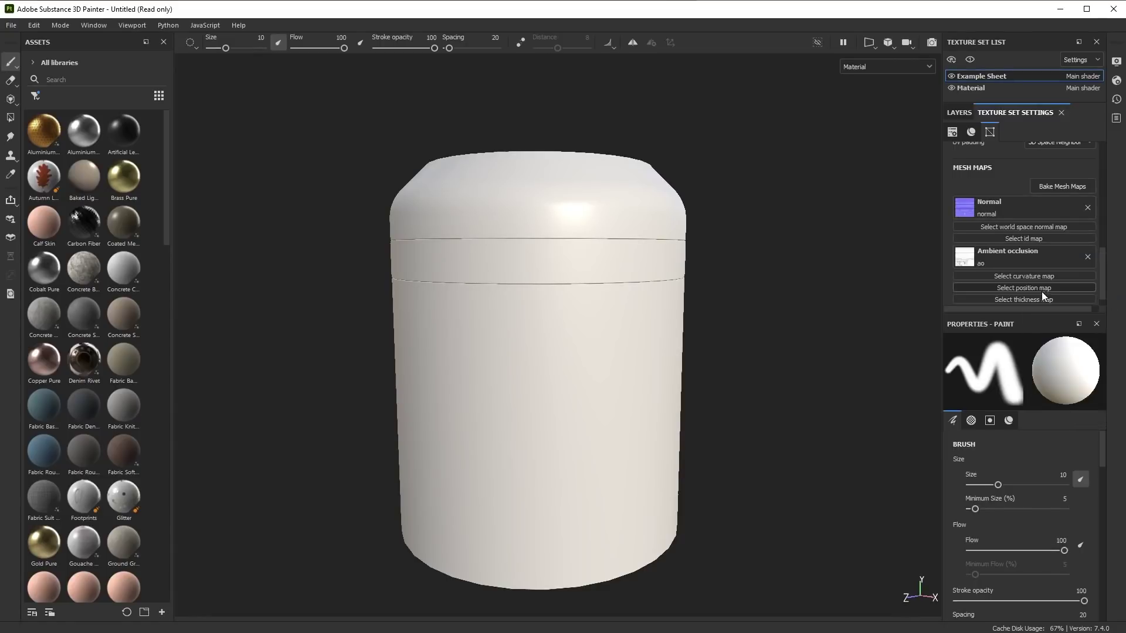
{"action": "left_click", "coordinate": [1026, 276]}
{"action": "left_click", "coordinate": [1080, 312]}
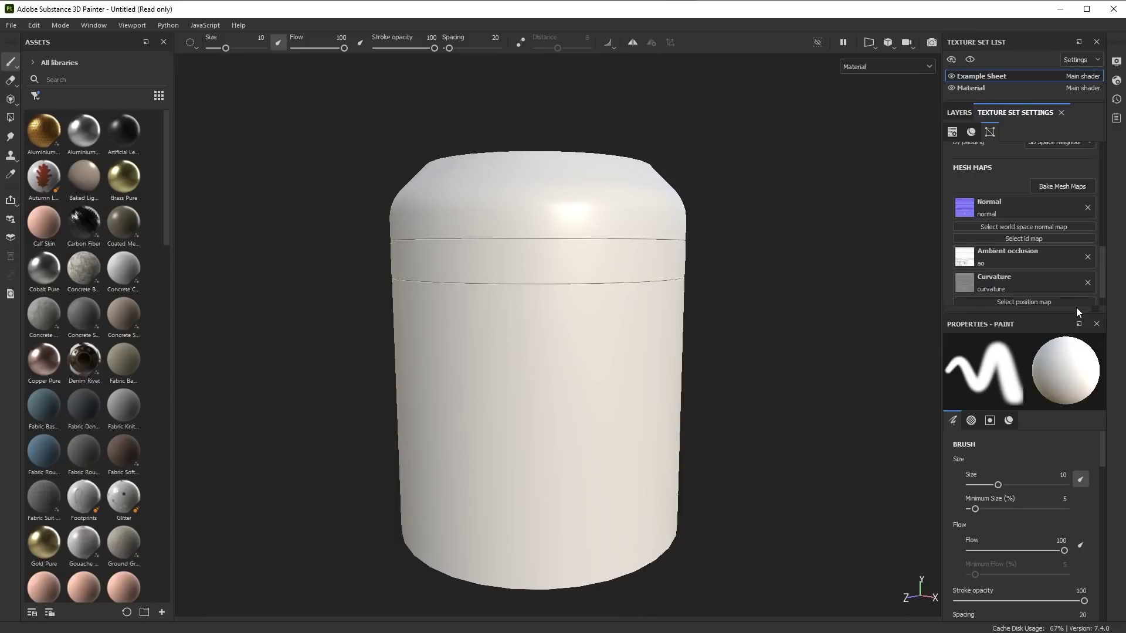
{"action": "scroll", "coordinate": [726, 206], "scroll_direction": "down", "scroll_amount": 1}
{"action": "left_click_drag", "start_coordinate": [726, 206], "coordinate": [695, 288], "text": "alt"}
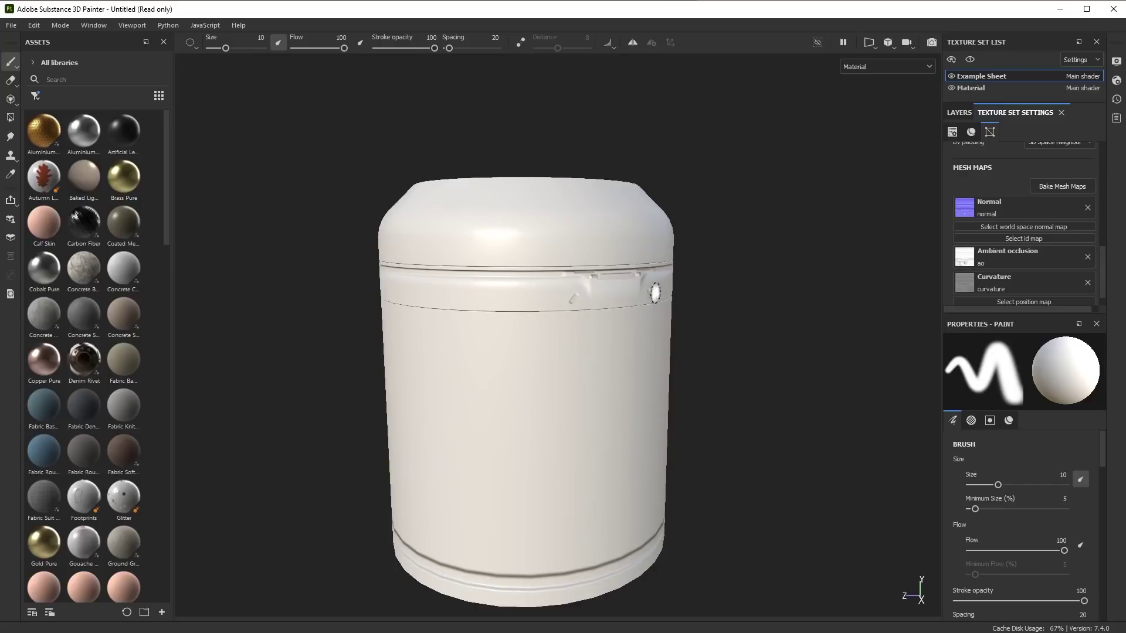
Try the Steel Rust material on the upper band, then undo it.
{"action": "scroll", "coordinate": [613, 296], "scroll_direction": "up", "scroll_amount": 5}
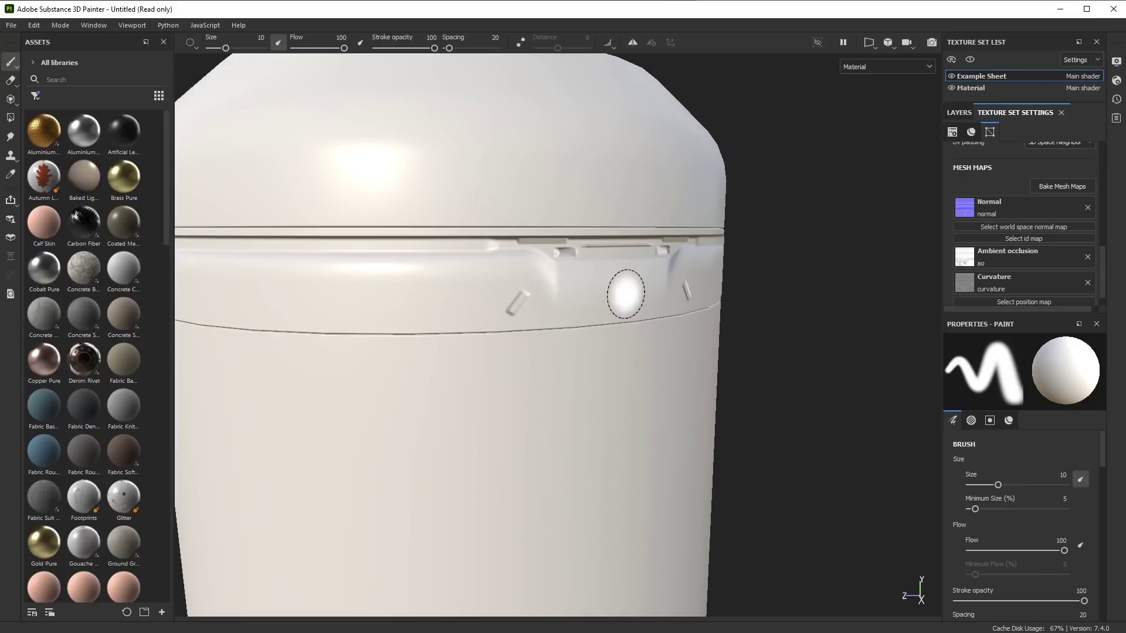
{"action": "scroll", "coordinate": [460, 384], "scroll_direction": "down", "scroll_amount": 6}
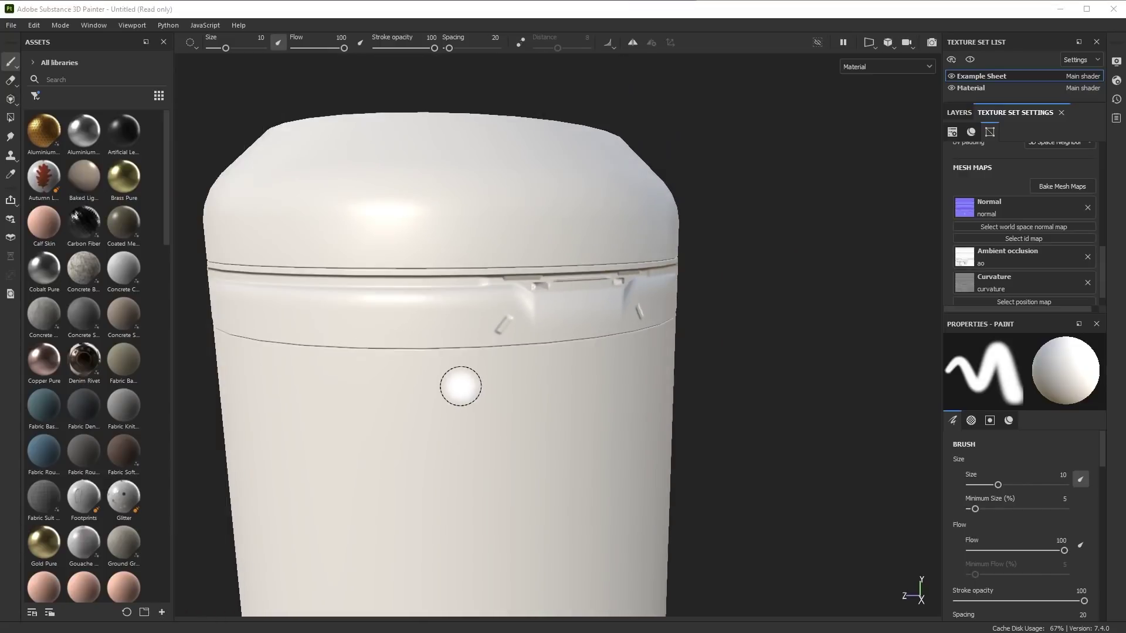
{"action": "left_click_drag", "start_coordinate": [578, 385], "coordinate": [599, 366], "text": "alt"}
{"action": "scroll", "coordinate": [593, 305], "scroll_direction": "down", "scroll_amount": 5}
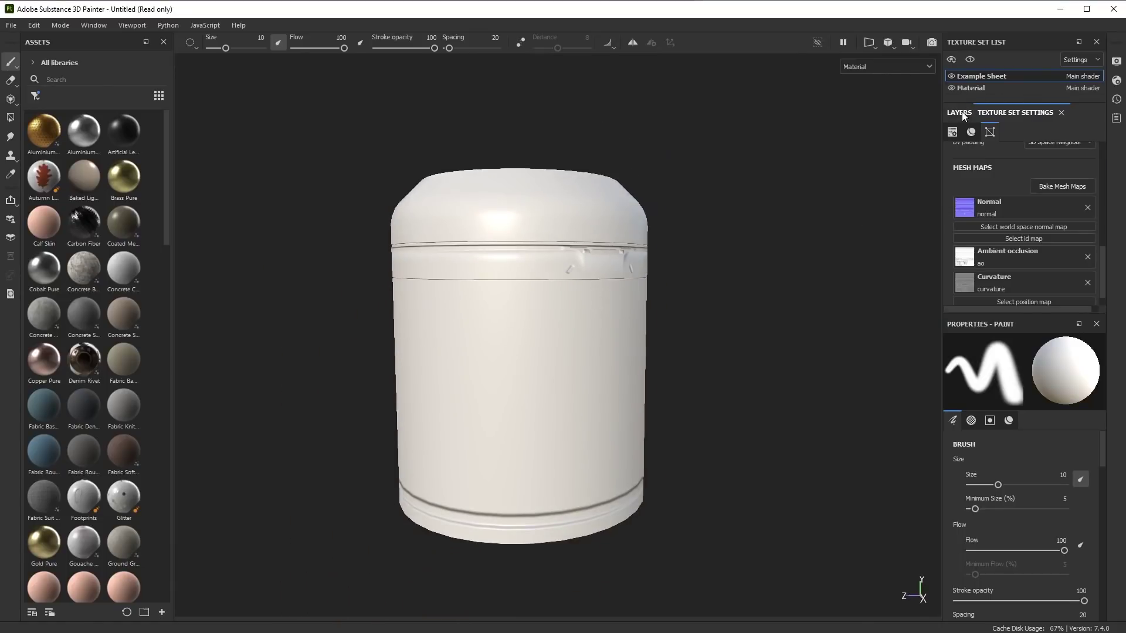
{"action": "left_click", "coordinate": [961, 113]}
{"action": "scroll", "coordinate": [97, 392], "scroll_direction": "down", "scroll_amount": 15}
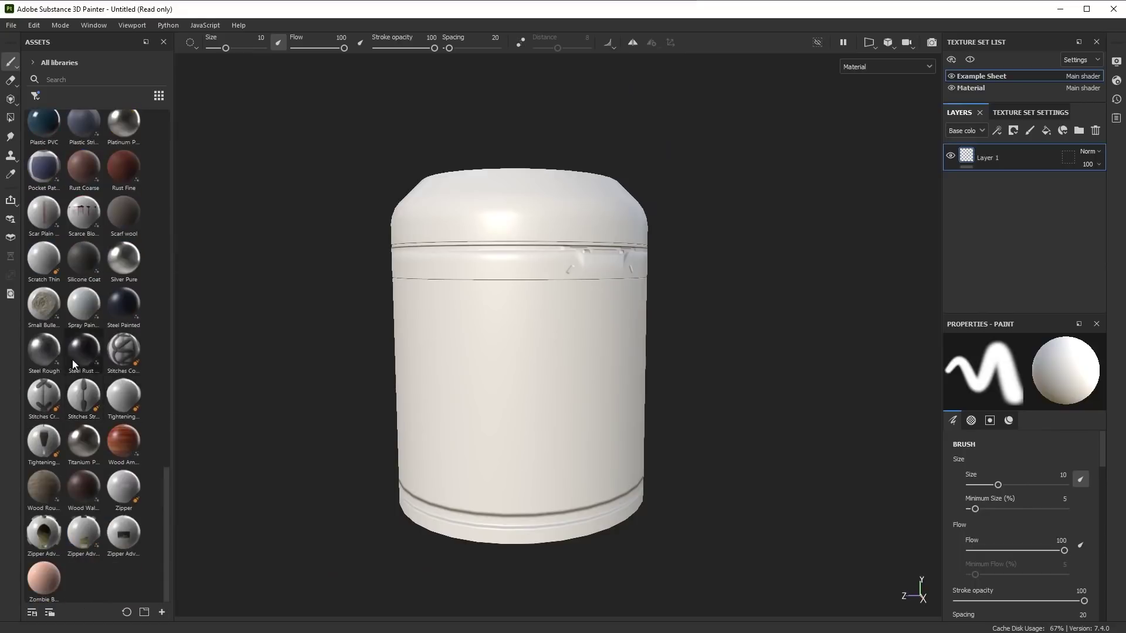
{"action": "left_click_drag", "start_coordinate": [65, 350], "coordinate": [511, 265]}
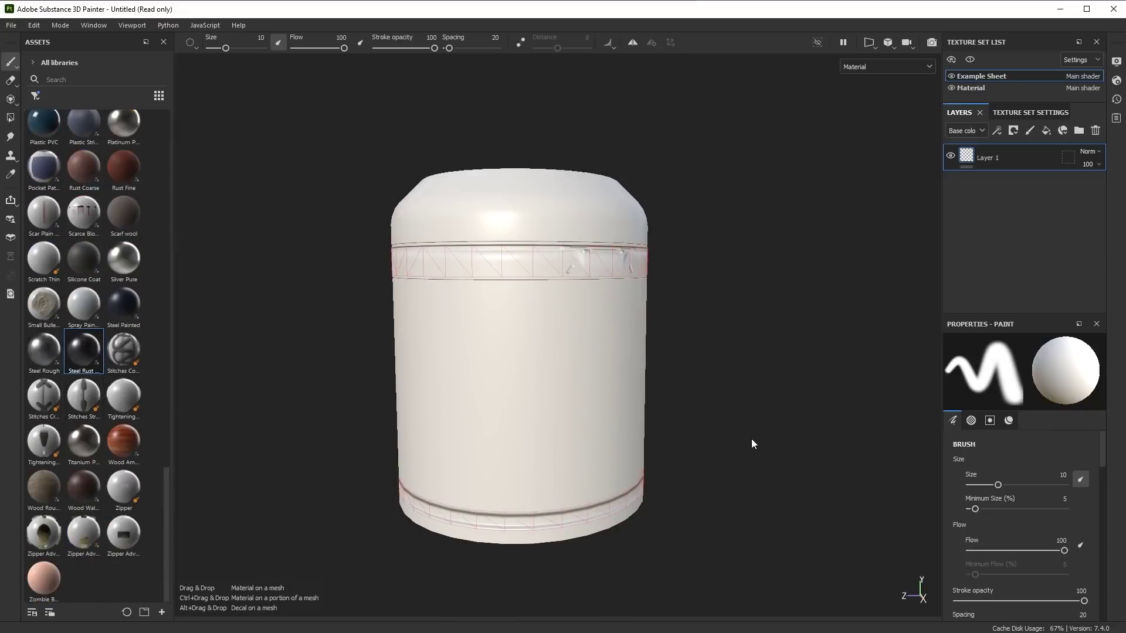
{"action": "left_click_drag", "start_coordinate": [750, 437], "coordinate": [668, 356], "text": "alt"}
{"action": "scroll", "coordinate": [667, 356], "scroll_direction": "up", "scroll_amount": 5}
{"action": "middle_click_drag", "start_coordinate": [594, 288], "coordinate": [665, 366], "text": "alt"}
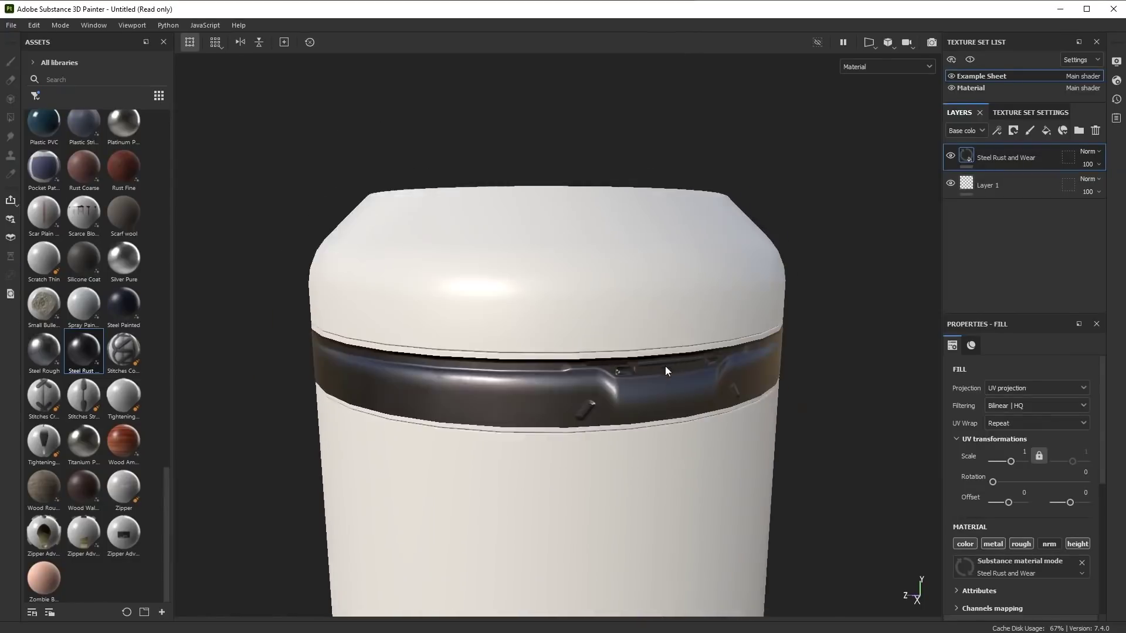
{"action": "scroll", "coordinate": [665, 366], "scroll_direction": "up", "scroll_amount": 4}
{"action": "left_click_drag", "start_coordinate": [635, 387], "coordinate": [620, 383], "text": "alt"}
{"action": "scroll", "coordinate": [621, 383], "scroll_direction": "down", "scroll_amount": 2}
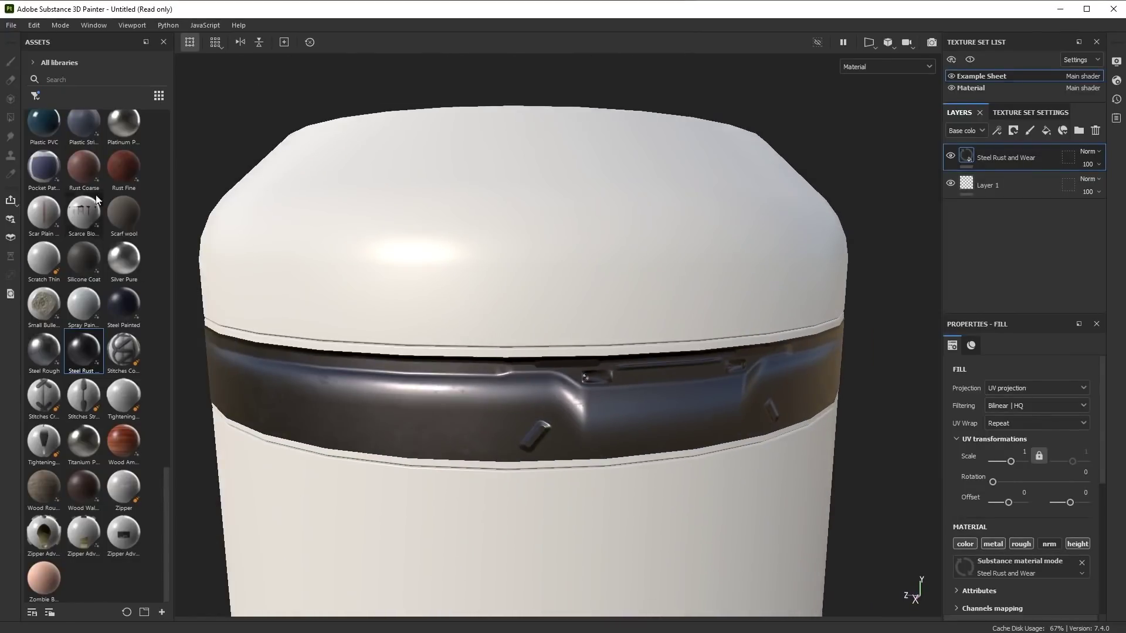
{"action": "key", "text": "ctrl+z"}
Filter assets to smart materials and apply Steel Dark Aged to the trim bands.
{"action": "left_click", "coordinate": [39, 96]}
{"action": "left_click", "coordinate": [71, 135]}
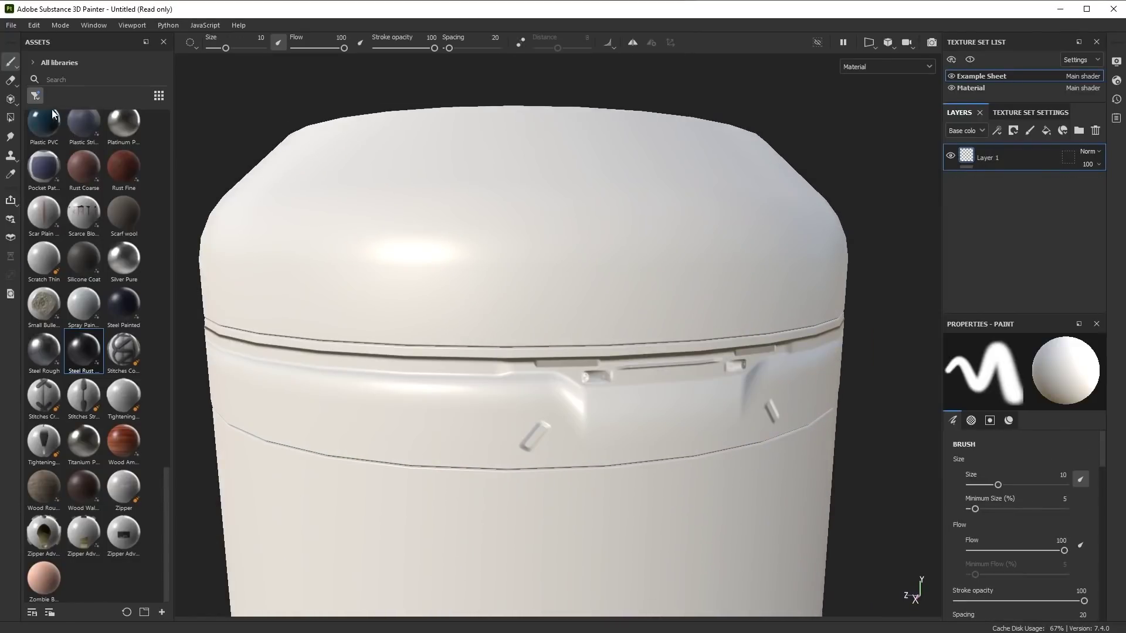
{"action": "left_click", "coordinate": [36, 96]}
{"action": "left_click", "coordinate": [59, 124]}
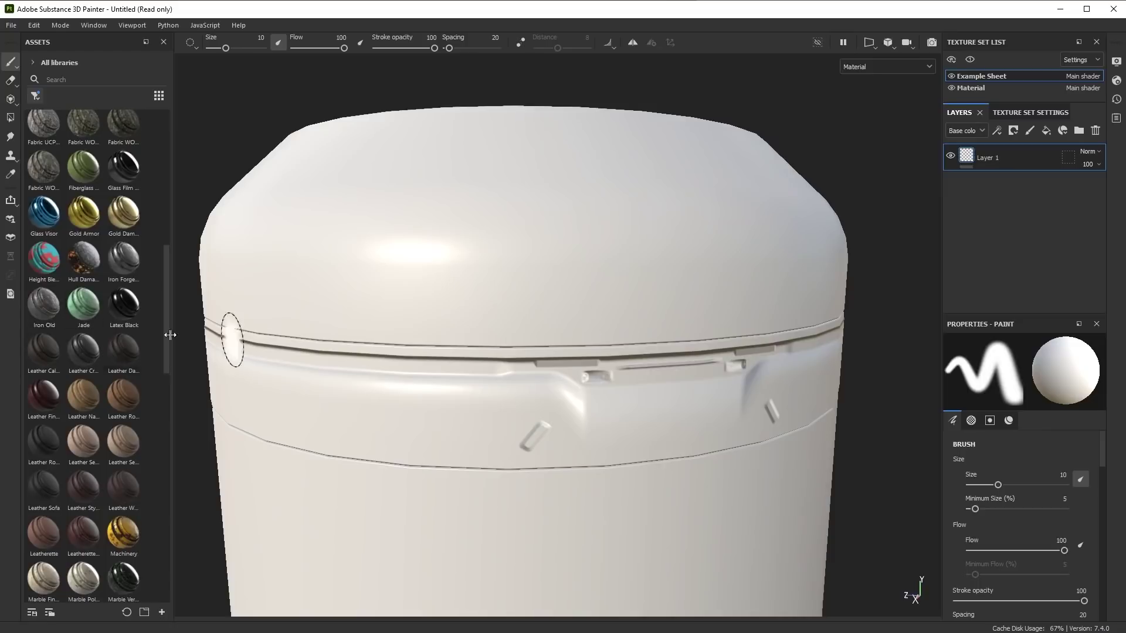
{"action": "scroll", "coordinate": [96, 352], "scroll_direction": "down", "scroll_amount": 10}
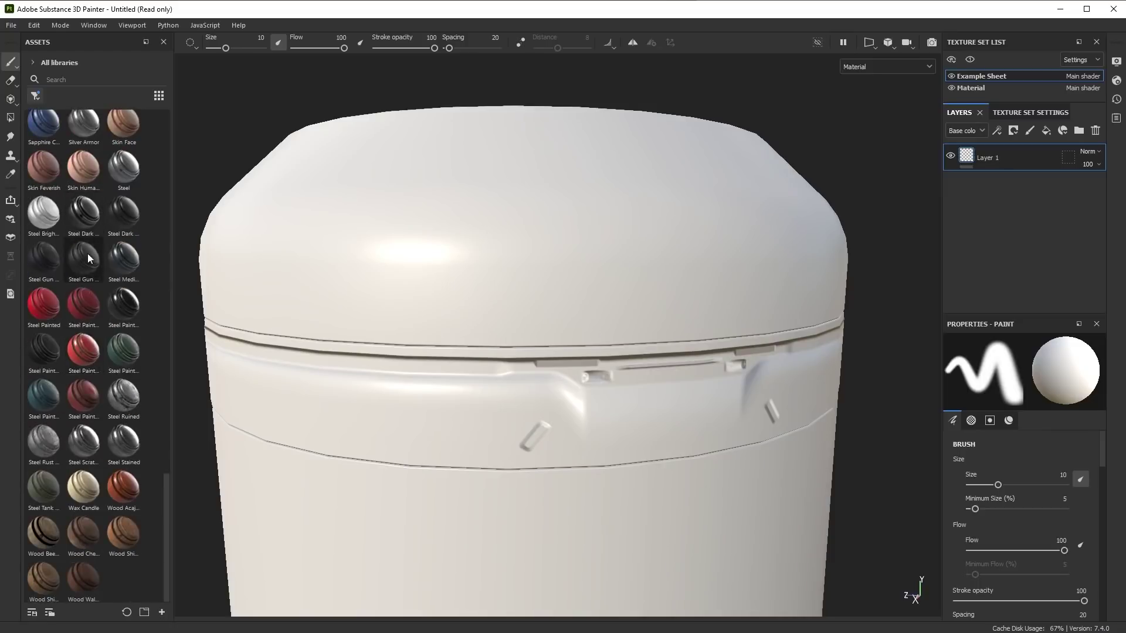
{"action": "left_click_drag", "start_coordinate": [84, 213], "coordinate": [463, 419]}
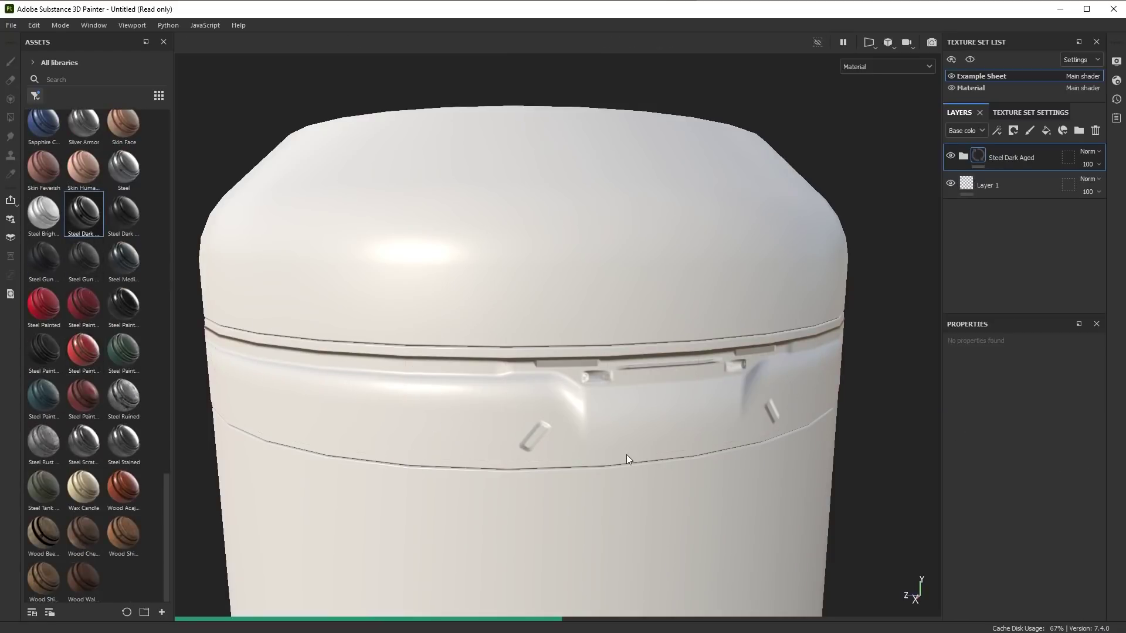
{"action": "mouse_move", "coordinate": [662, 463]}
{"action": "left_mouse_down", "text": "alt"}
{"action": "mouse_move", "coordinate": [698, 465]}
{"action": "mouse_move", "coordinate": [667, 427]}
{"action": "mouse_move", "coordinate": [673, 456]}
{"action": "left_mouse_up", "text": "alt"}
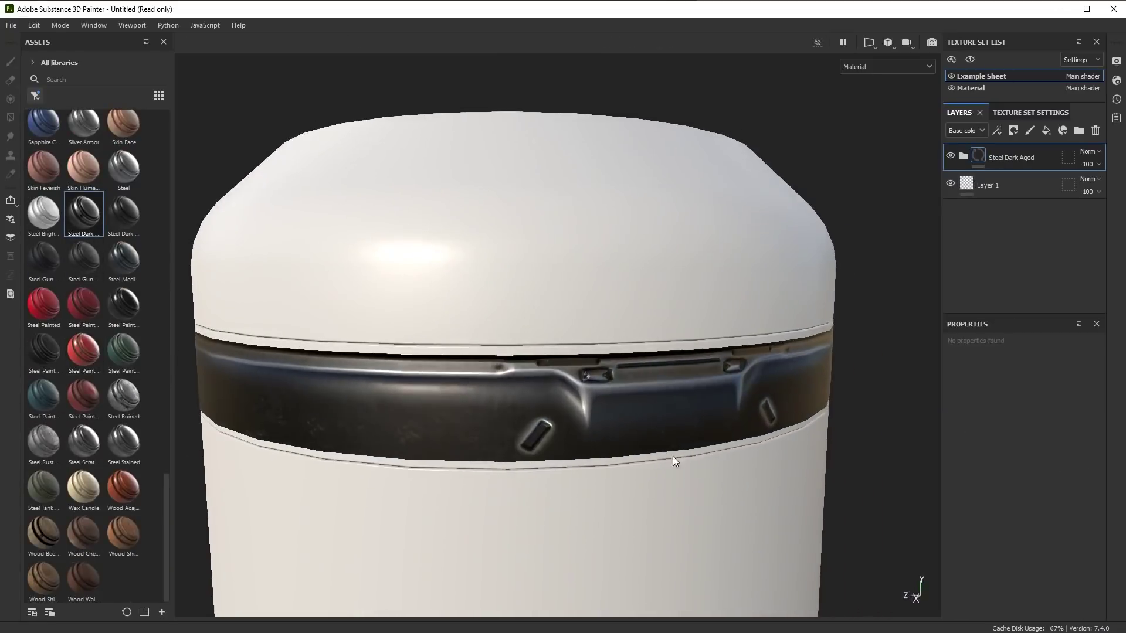
{"action": "right_click_drag", "start_coordinate": [673, 456], "coordinate": [649, 386], "text": "alt"}
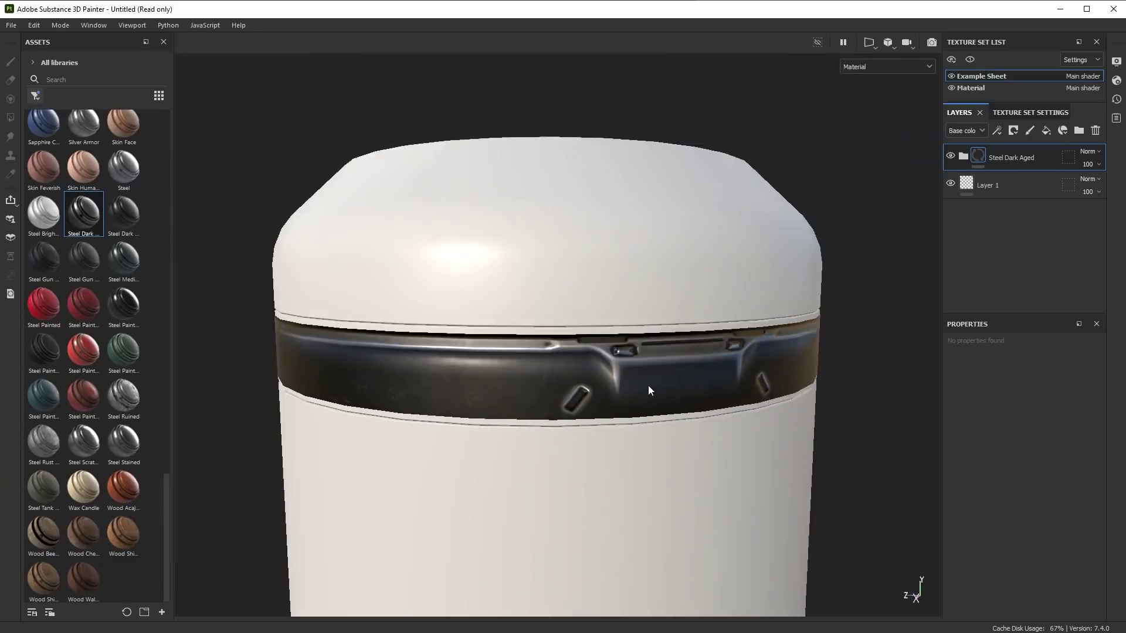
{"action": "scroll", "coordinate": [650, 387], "scroll_direction": "down", "scroll_amount": 5}
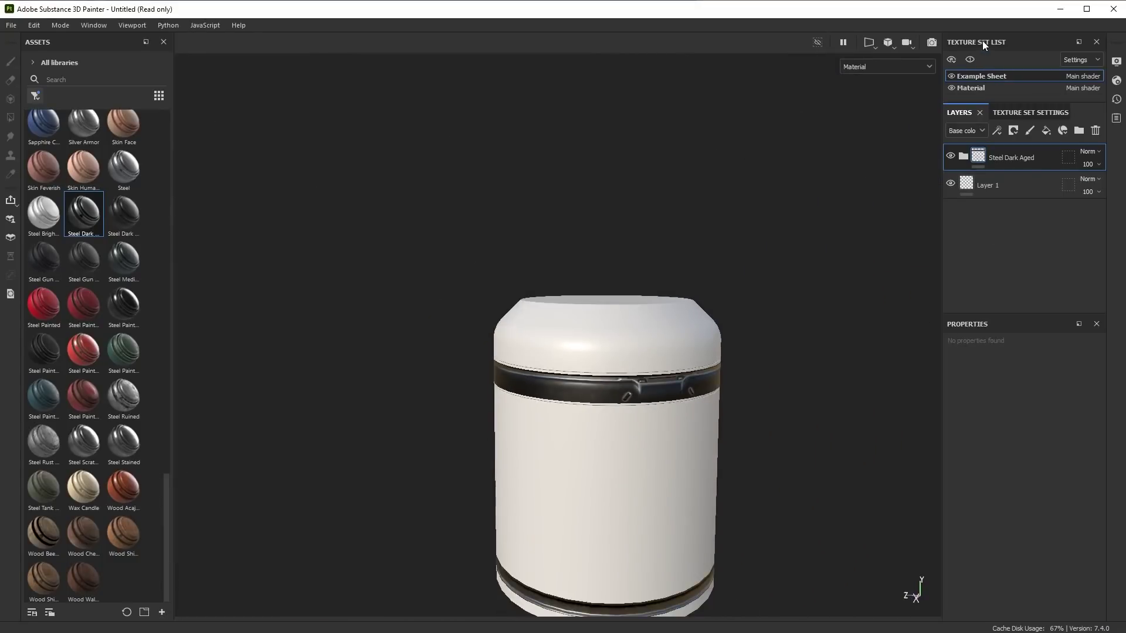
Switch to the Material texture set and apply the Plastic Used Soft smart material to the body.
{"action": "left_click", "coordinate": [976, 89]}
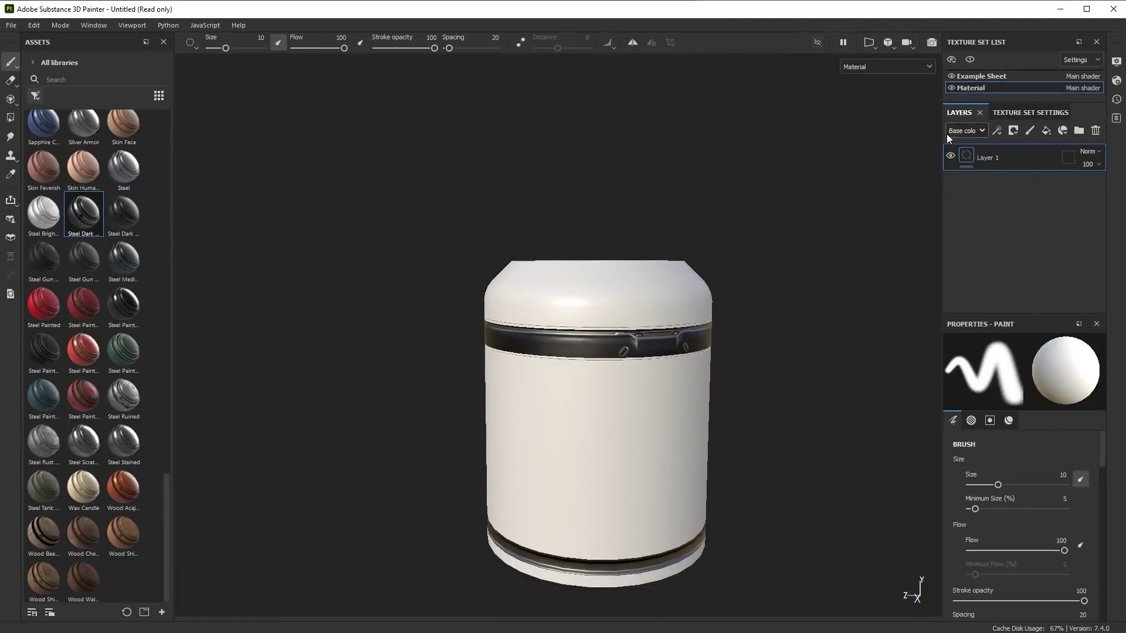
{"action": "left_click", "coordinate": [951, 89]}
{"action": "left_click", "coordinate": [952, 88]}
{"action": "left_click", "coordinate": [951, 88]}
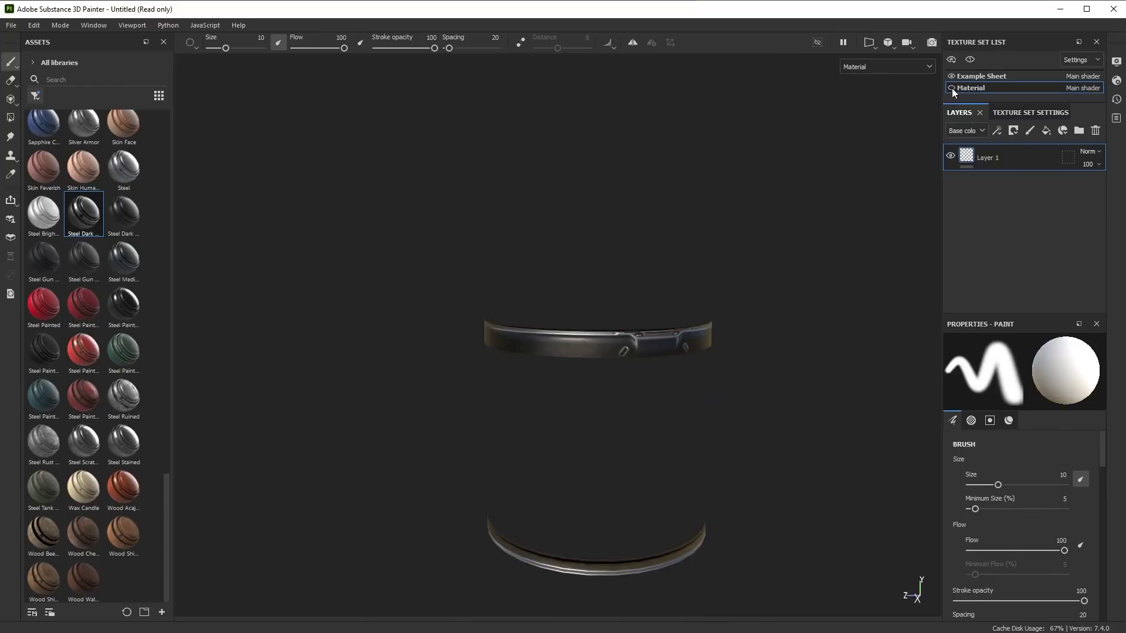
{"action": "left_click", "coordinate": [952, 88]}
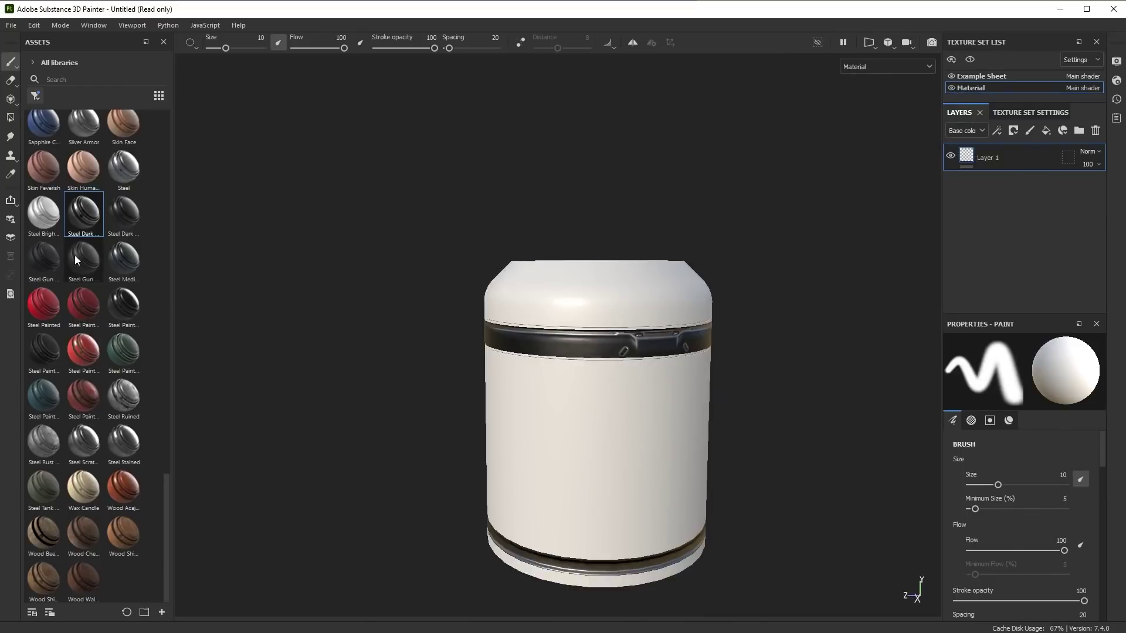
{"action": "scroll", "coordinate": [82, 385], "scroll_direction": "up", "scroll_amount": 15}
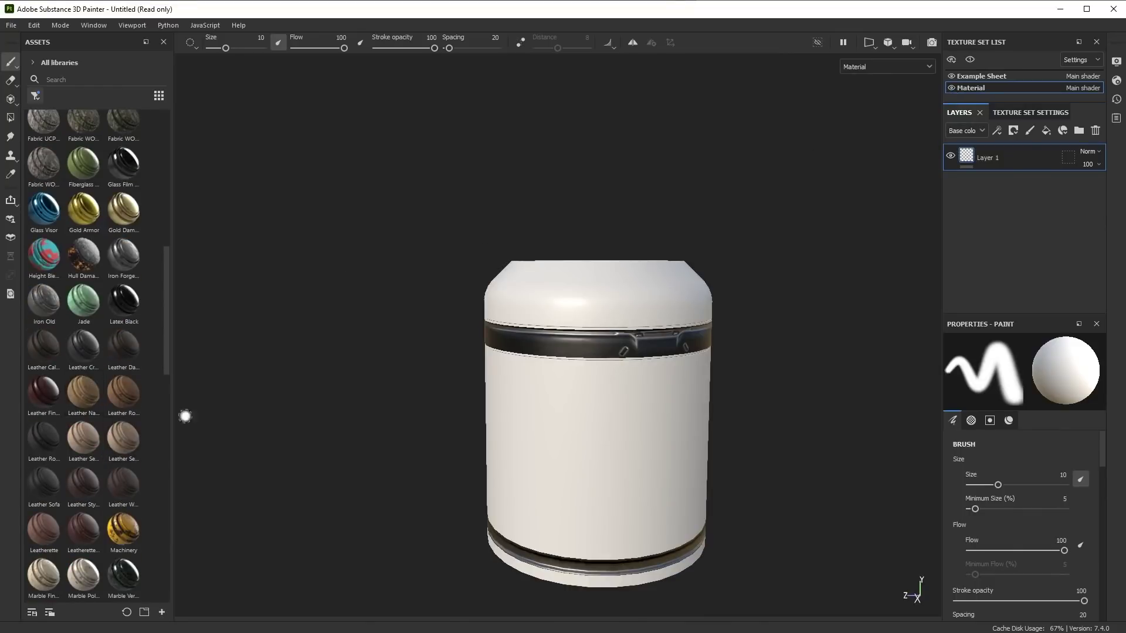
{"action": "scroll", "coordinate": [95, 496], "scroll_direction": "down", "scroll_amount": 5}
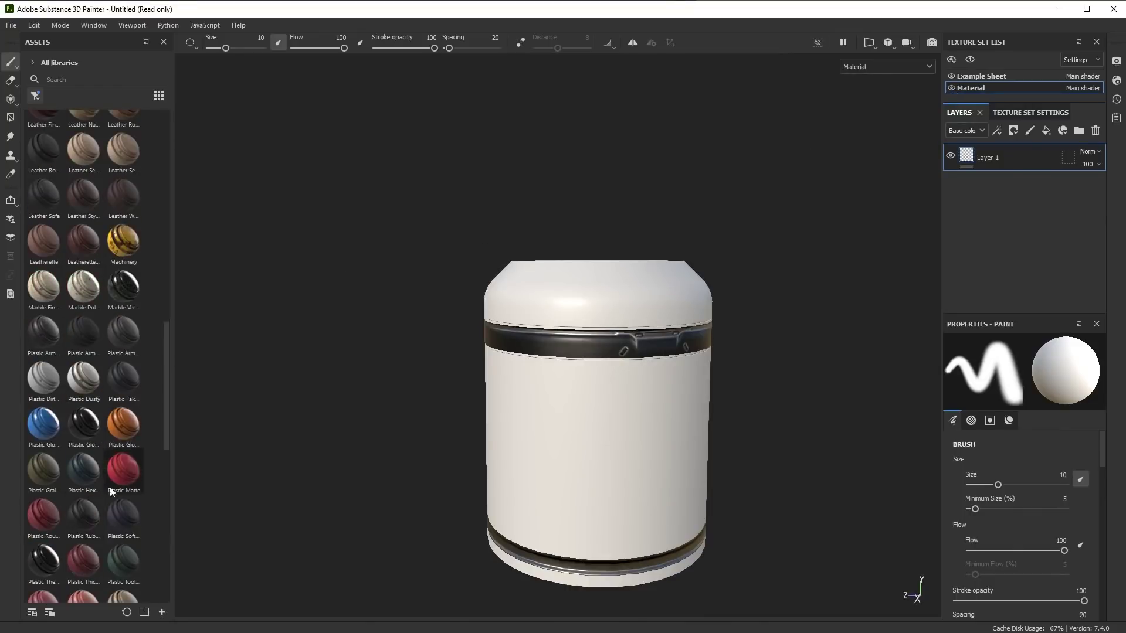
{"action": "scroll", "coordinate": [110, 487], "scroll_direction": "down", "scroll_amount": 3}
{"action": "left_click_drag", "start_coordinate": [132, 484], "coordinate": [552, 435]}
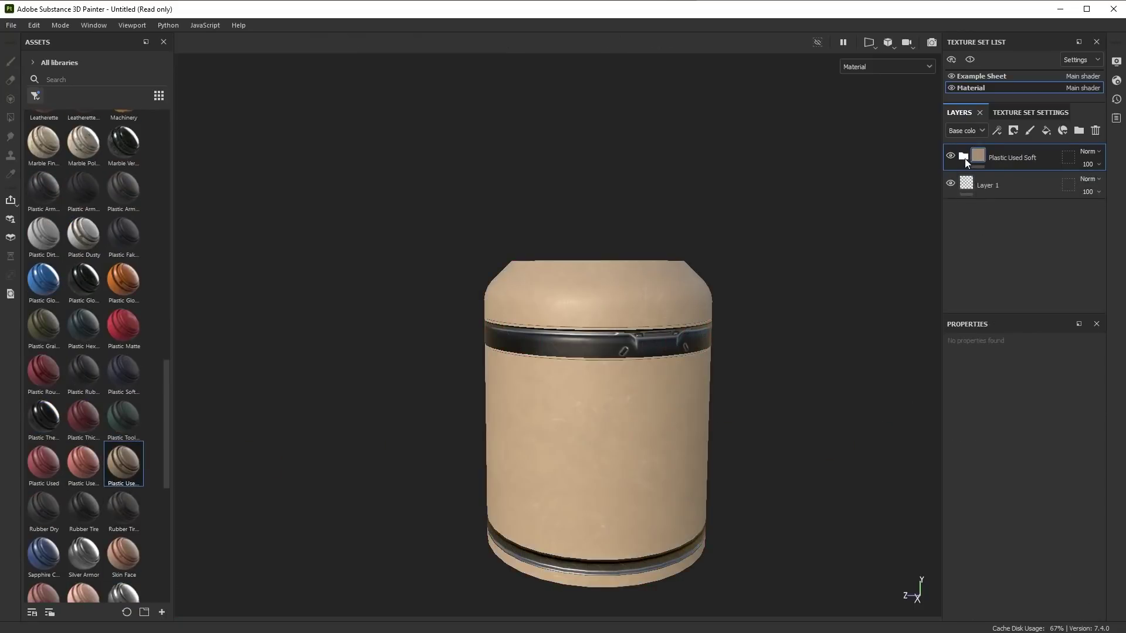
Expand the Plastic Used Soft group and set its Base layer colour to near-white.
{"action": "left_click", "coordinate": [963, 156]}
{"action": "left_click", "coordinate": [997, 265]}
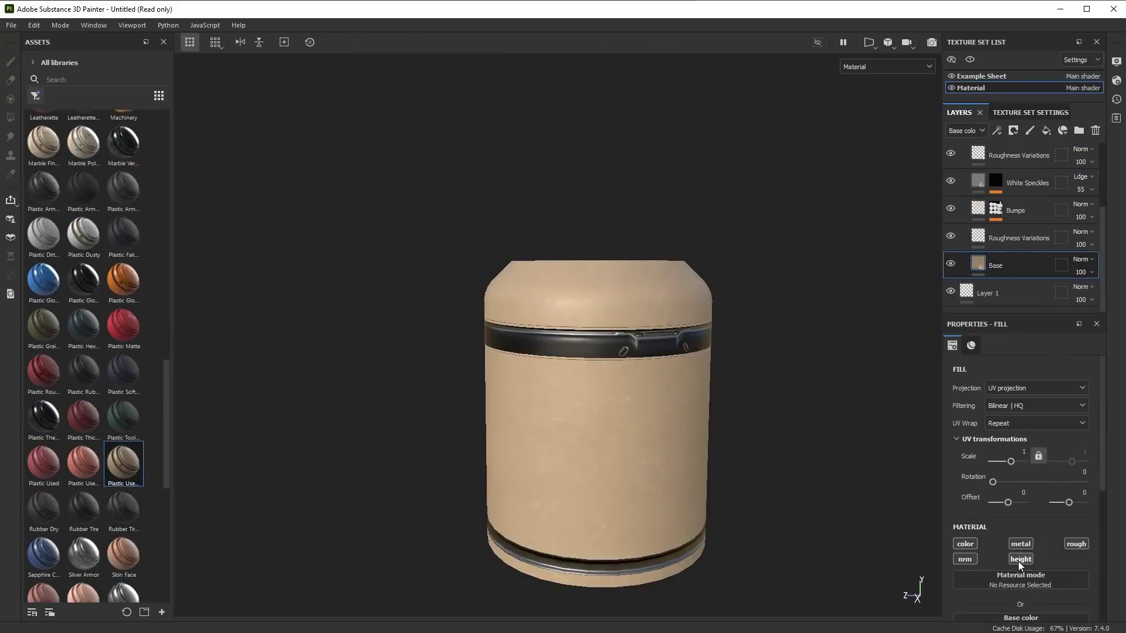
{"action": "scroll", "coordinate": [1019, 562], "scroll_direction": "down", "scroll_amount": 3}
{"action": "left_click_drag", "start_coordinate": [1032, 514], "coordinate": [1012, 516]}
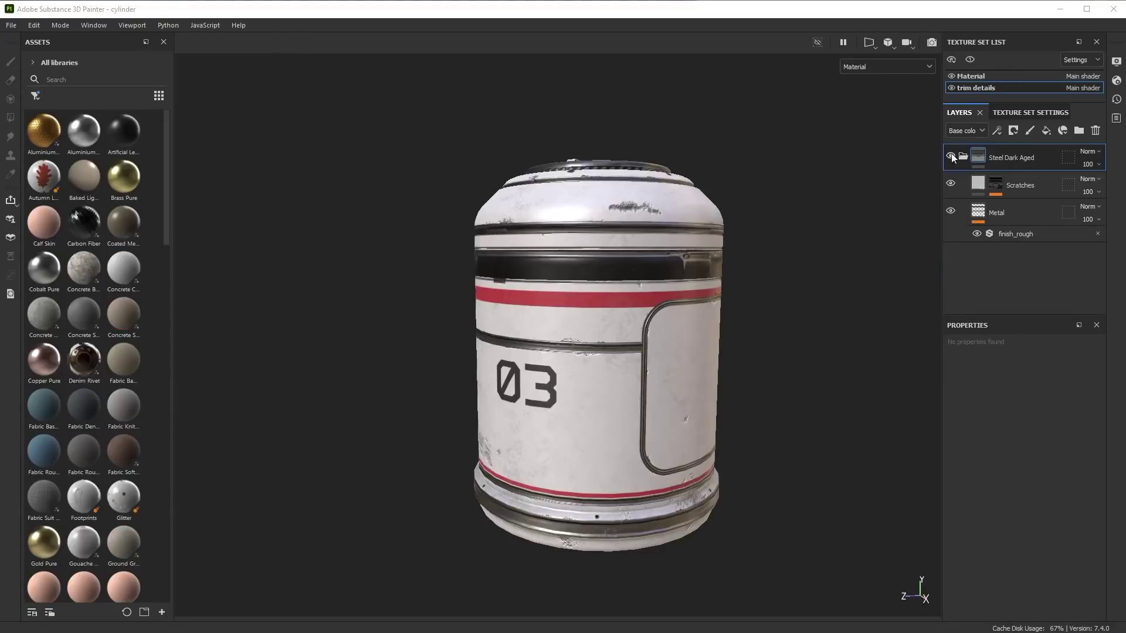
Hide the body to inspect the trim details alone, reframe with F, then show the body.
{"action": "left_click", "coordinate": [952, 88]}
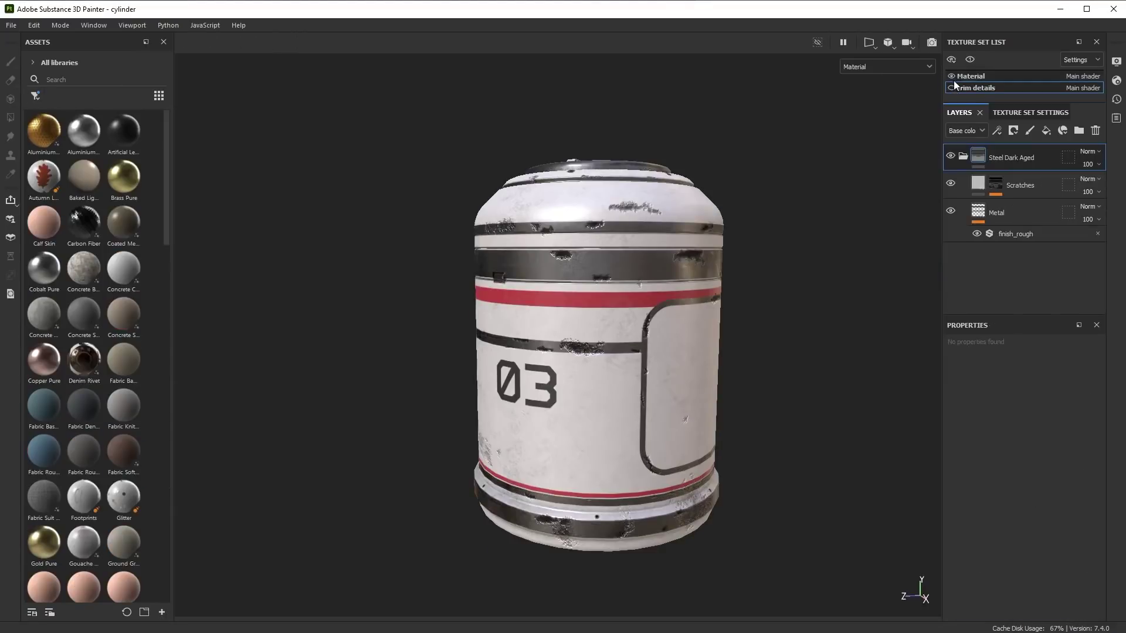
{"action": "left_click", "coordinate": [951, 87]}
{"action": "left_click", "coordinate": [952, 76]}
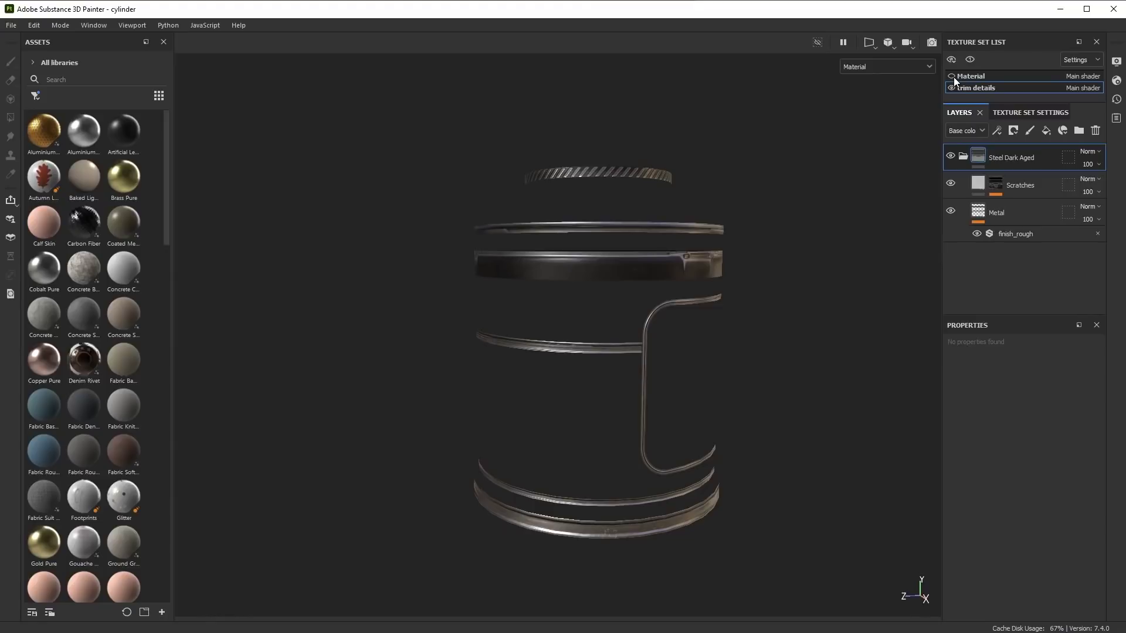
{"action": "left_click_drag", "start_coordinate": [819, 205], "coordinate": [465, 271], "text": "alt"}
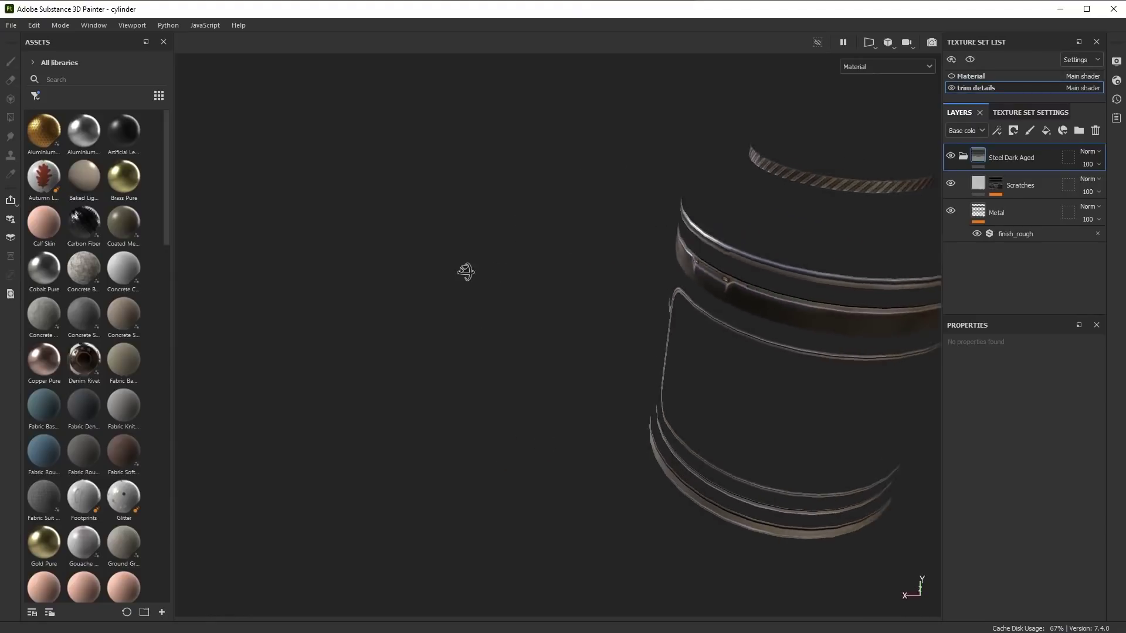
{"action": "key", "text": "f"}
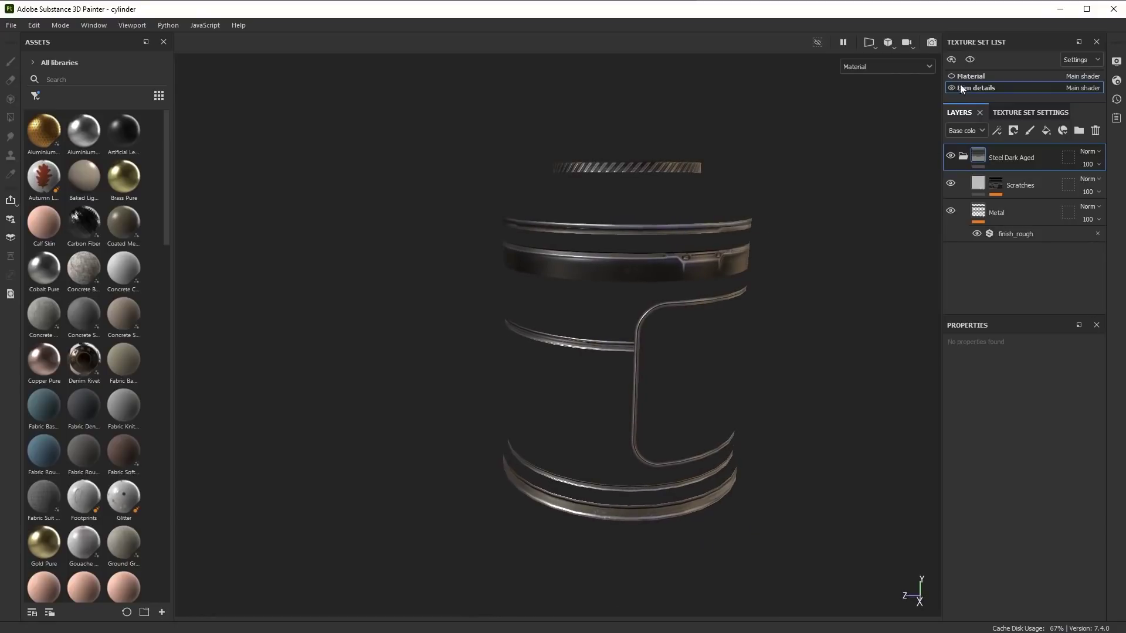
{"action": "left_click", "coordinate": [952, 77]}
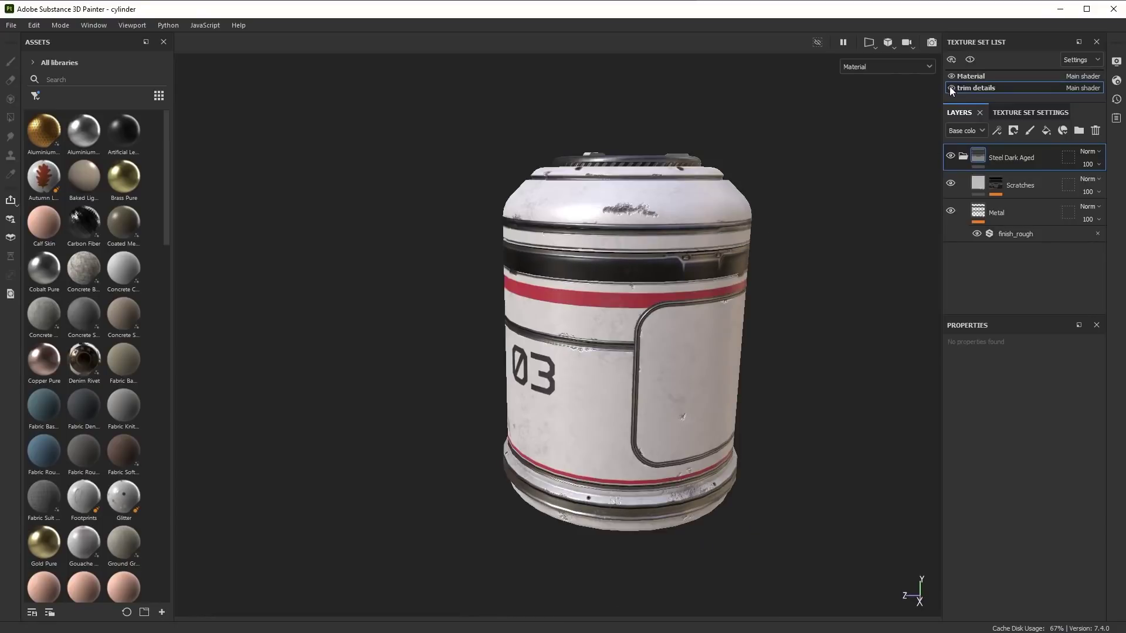
Toggle the trim details and body visibility again to compare the trim against the full cylinder.
{"action": "left_click", "coordinate": [951, 88]}
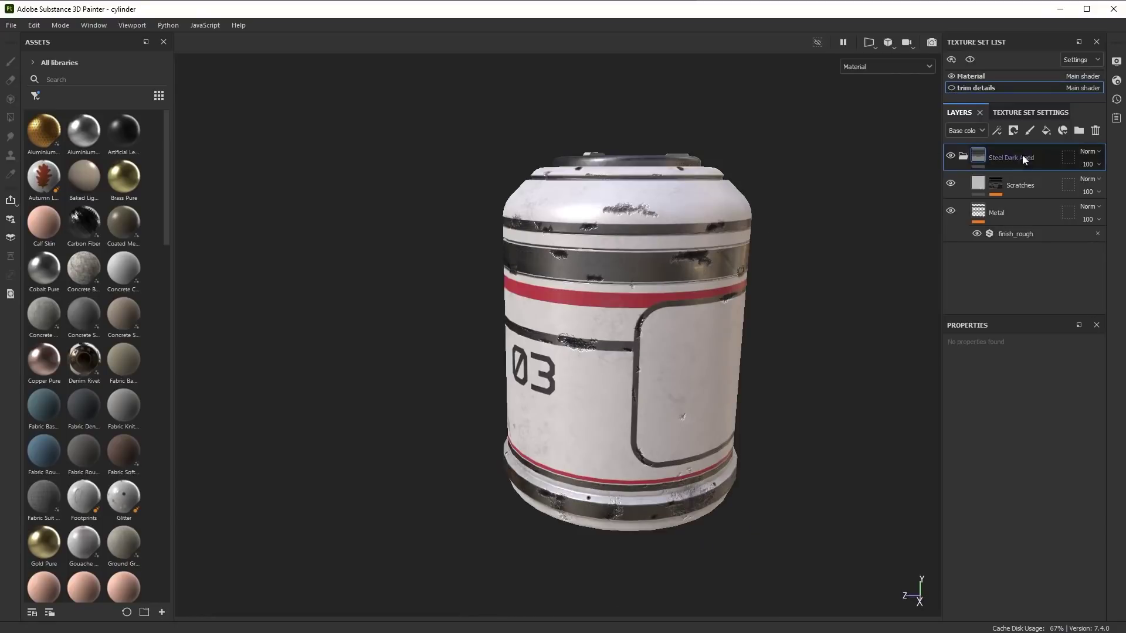
{"action": "left_click", "coordinate": [952, 88]}
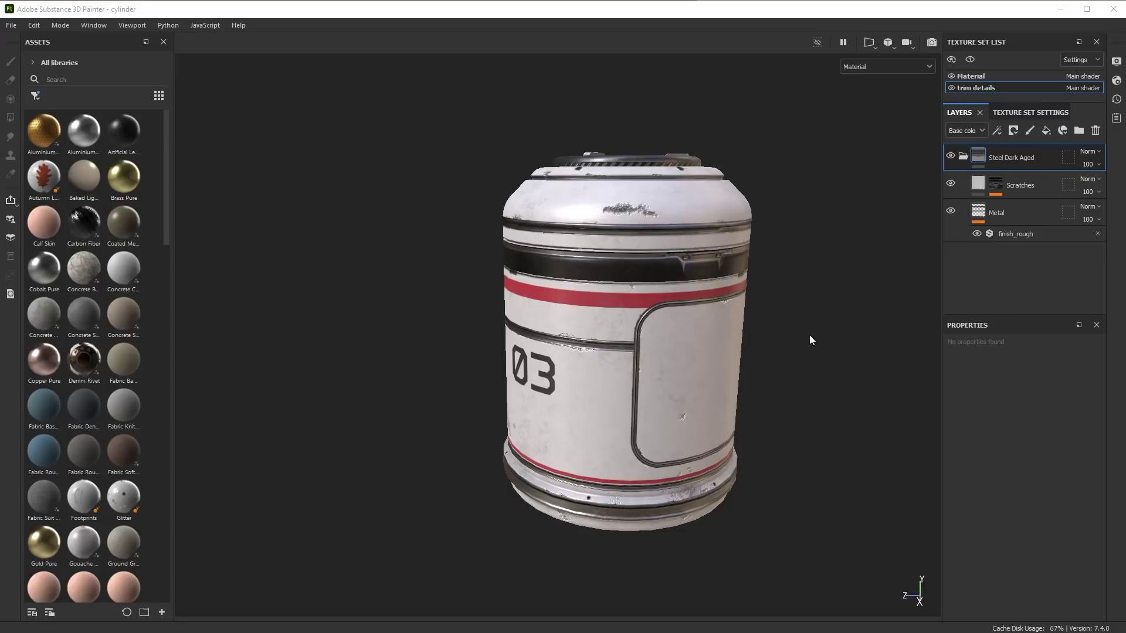
{"action": "left_click_drag", "start_coordinate": [765, 372], "coordinate": [797, 349], "text": "alt"}
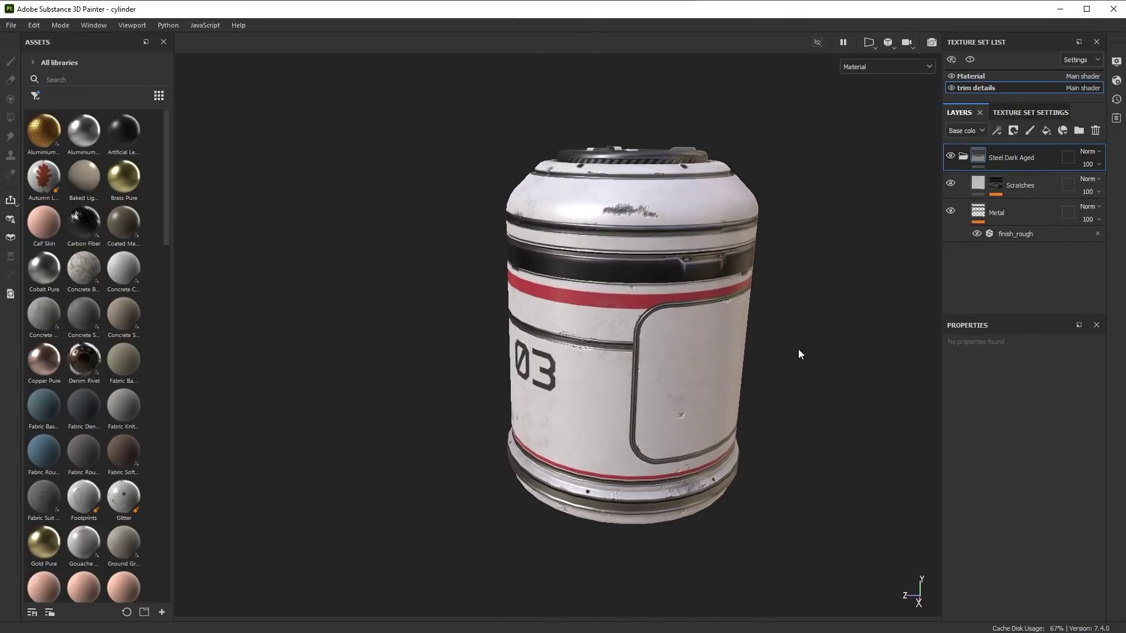
{"action": "left_click", "coordinate": [952, 76]}
{"action": "left_click_drag", "start_coordinate": [819, 221], "coordinate": [814, 197], "text": "alt"}
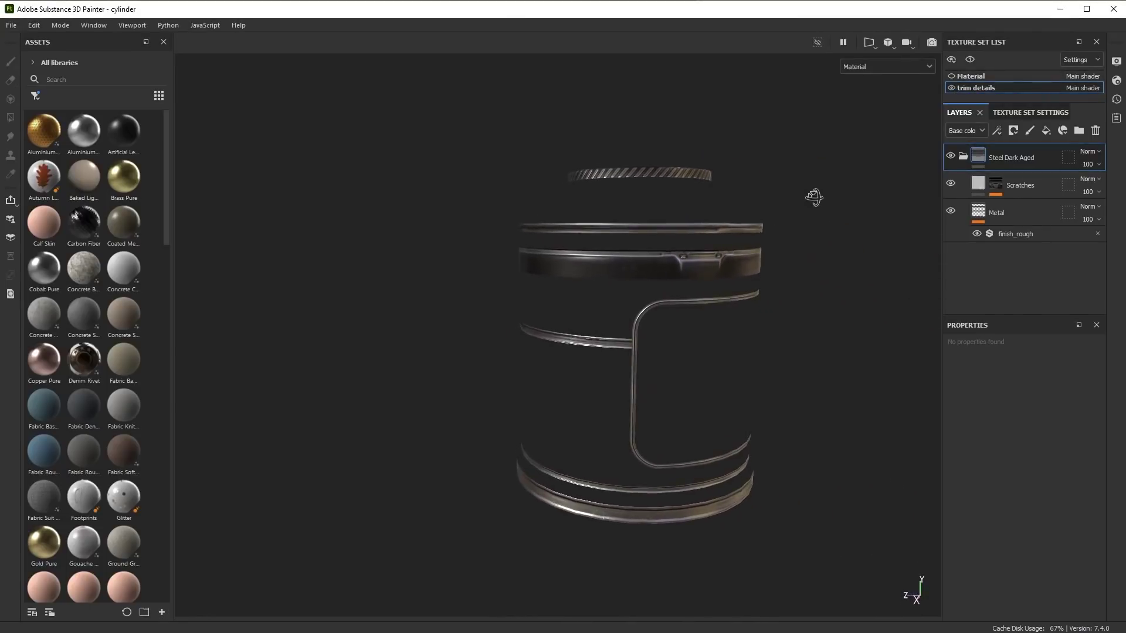
{"action": "left_click", "coordinate": [951, 76]}
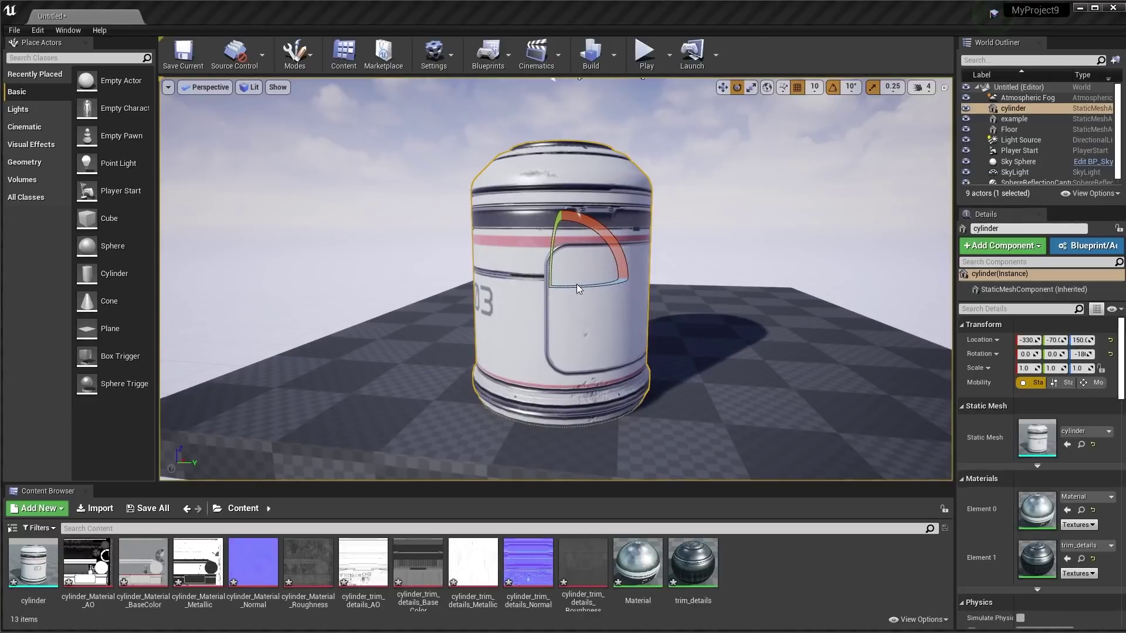
Rotate the cylinder about its vertical axis so the 03 marking faces the front of the level.
{"action": "left_click_drag", "start_coordinate": [577, 287], "coordinate": [618, 285]}
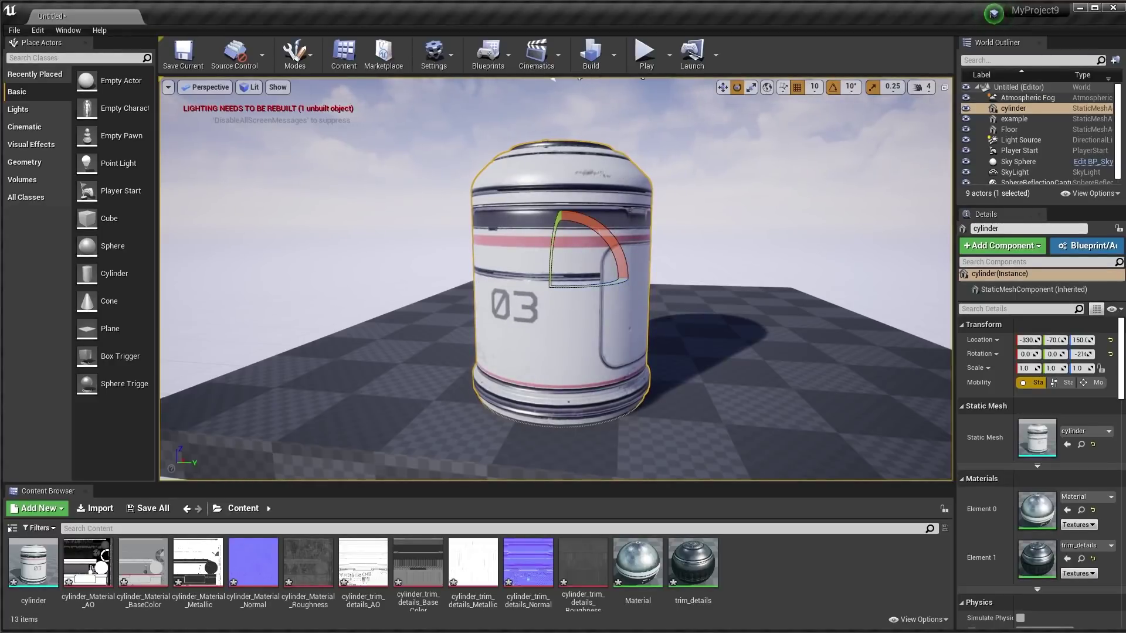